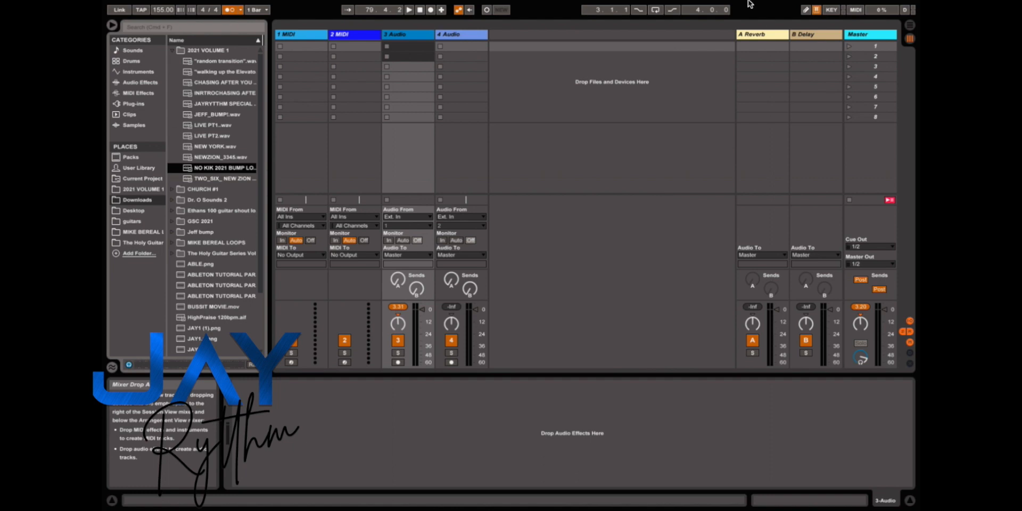
# Delete both MIDI tracks from the set so that only the two audio tracks remain beside the return tracks.
pyautogui.click(637, 150)
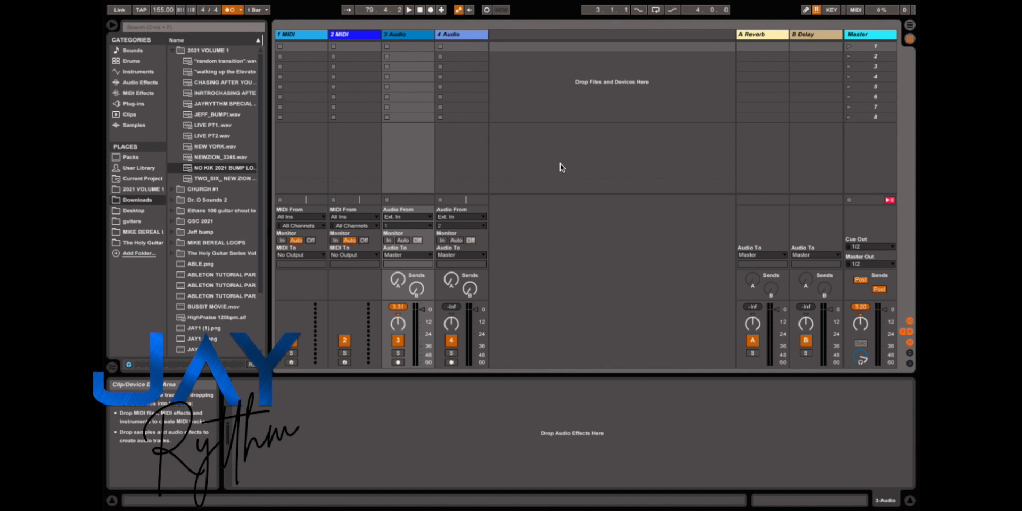
pyautogui.click(294, 35)
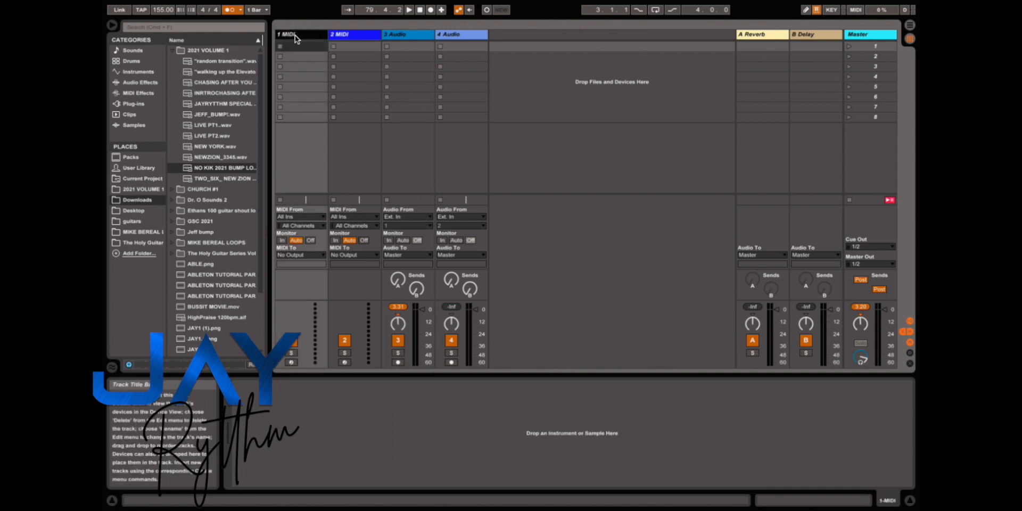
pyautogui.press('Delete')
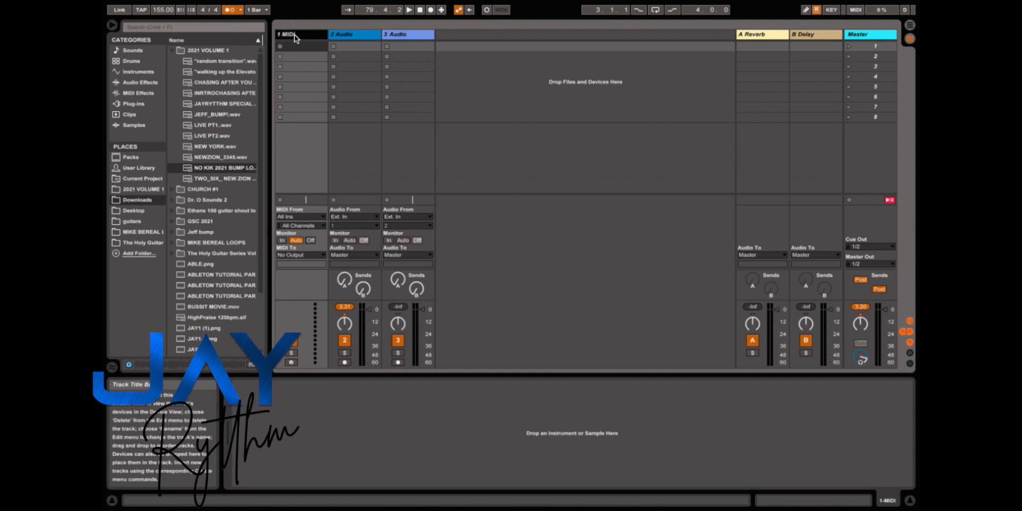
pyautogui.press('Delete')
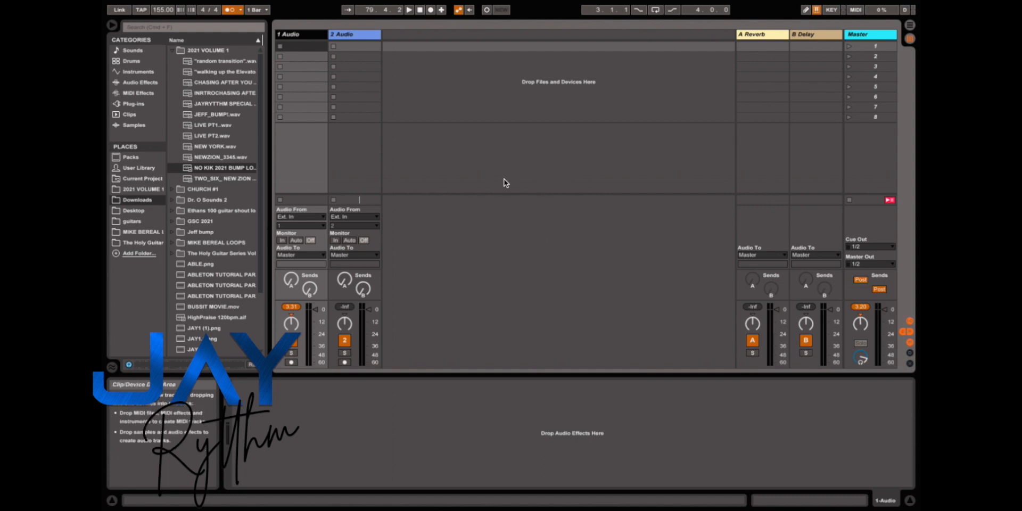
# Delete the Reverb and Delay return tracks.
pyautogui.click(754, 35)
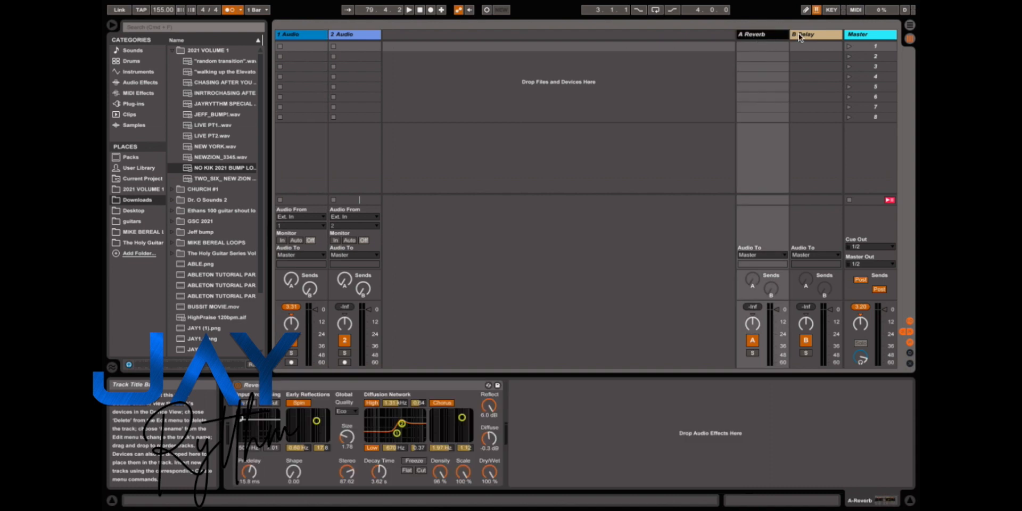
pyautogui.press('Delete')
pyautogui.press('Delete')
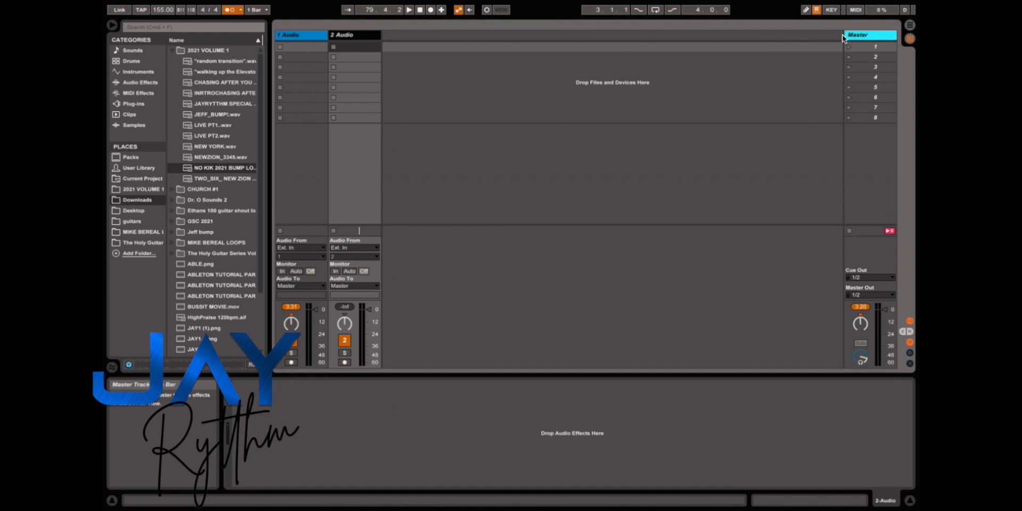
# Widen the Master track and both audio tracks to roughly three times their current width.
pyautogui.moveTo(844, 35); pyautogui.dragTo(711, 36)
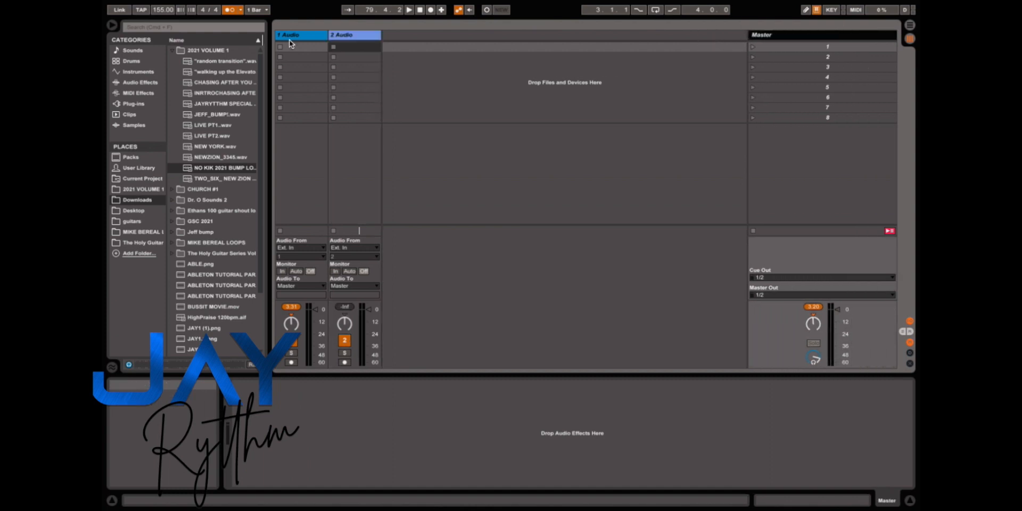
pyautogui.click(379, 35)
pyautogui.moveTo(379, 35); pyautogui.dragTo(477, 35)
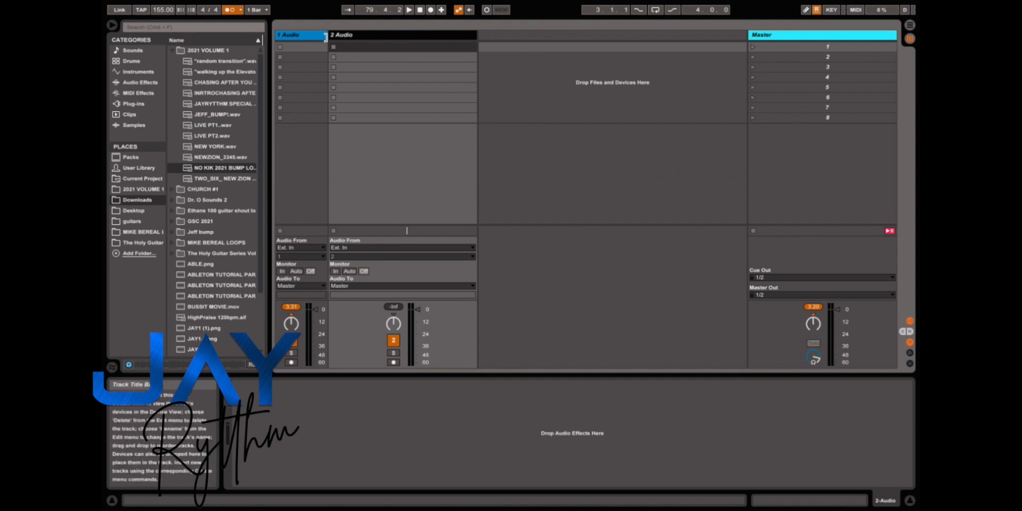
pyautogui.moveTo(325, 35); pyautogui.dragTo(424, 35)
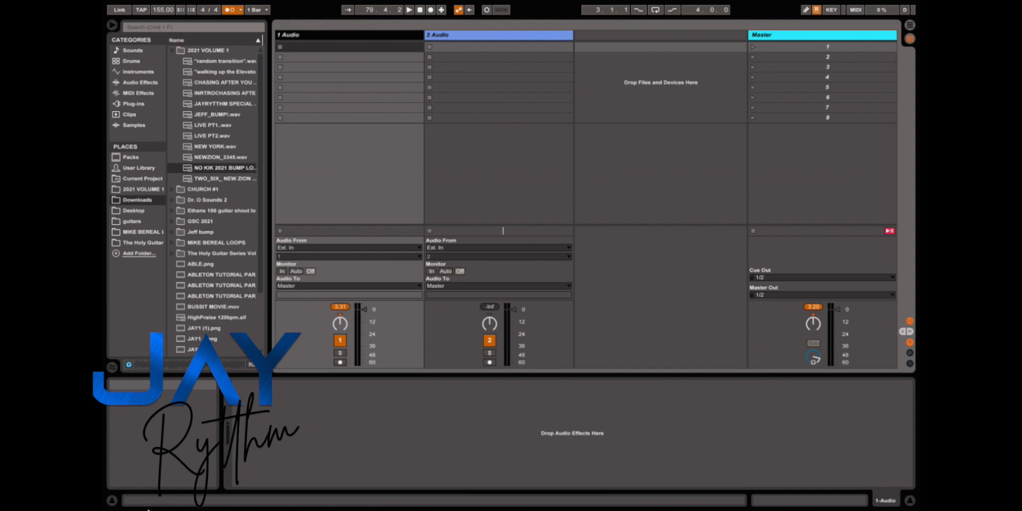
pyautogui.moveTo(154, 510)
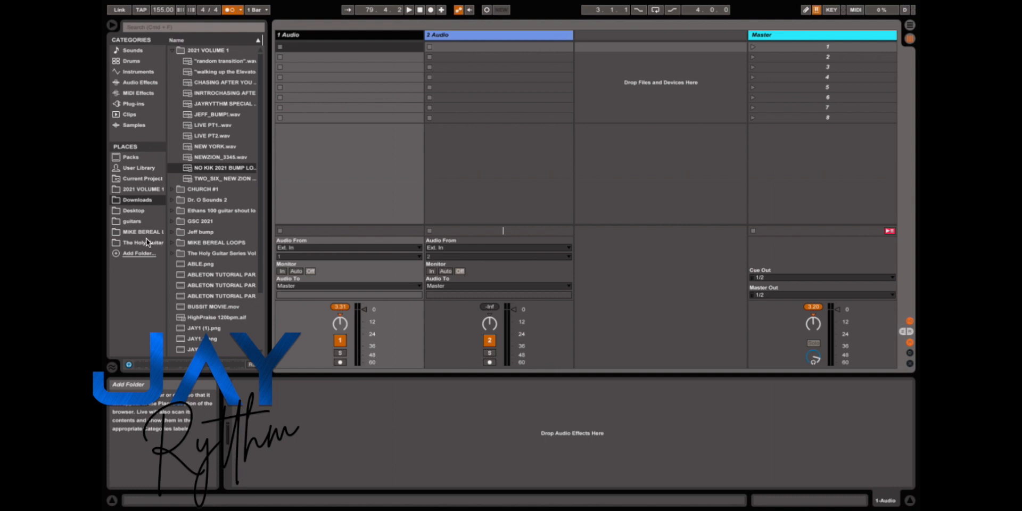
pyautogui.click(138, 254)
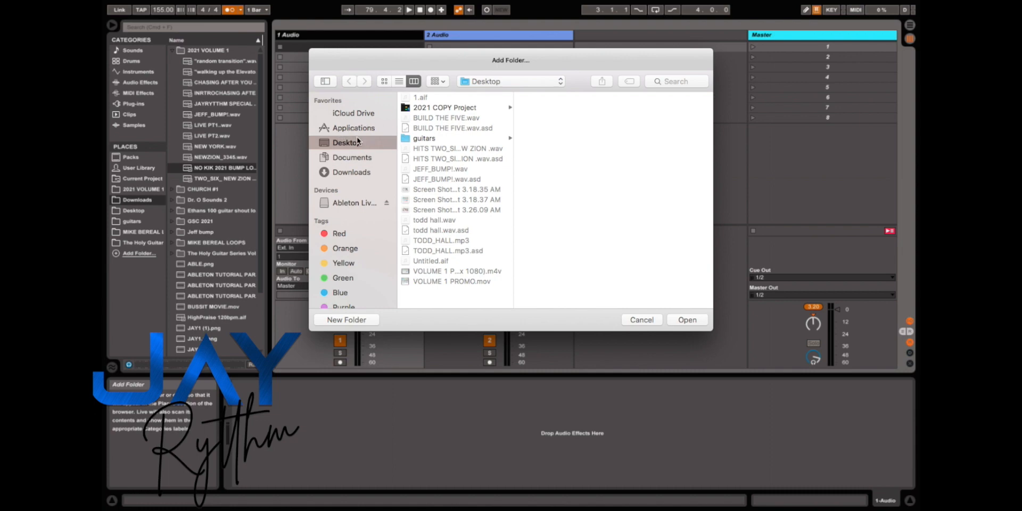
pyautogui.click(349, 173)
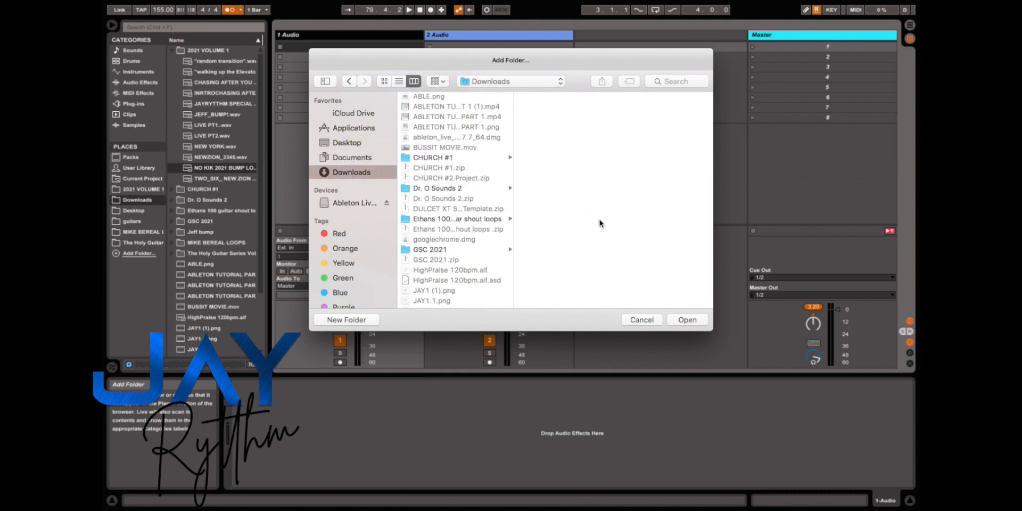
pyautogui.click(647, 320)
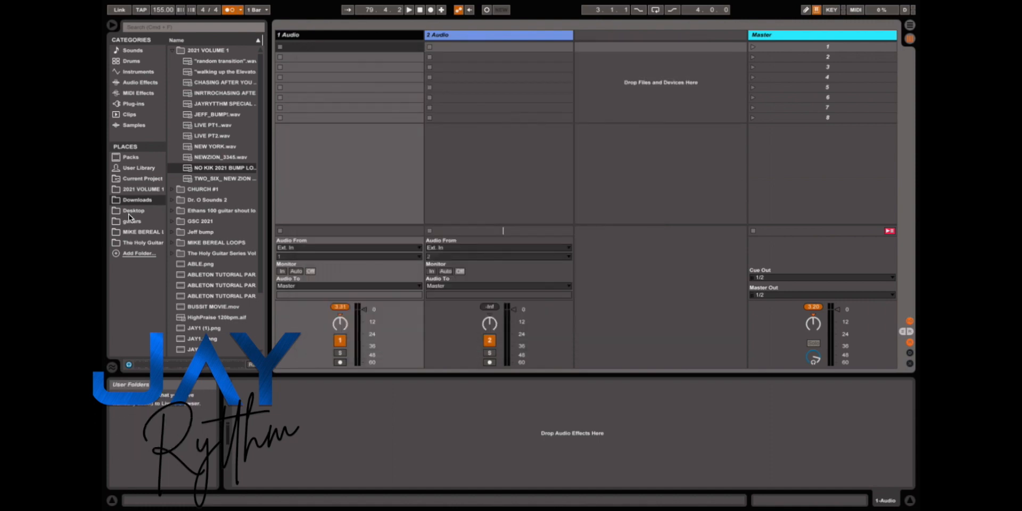
# Look through the Desktop, guitars and loops folders in the browser's places, ending in the 2021 VOLUME 1 folder.
pyautogui.click(130, 211)
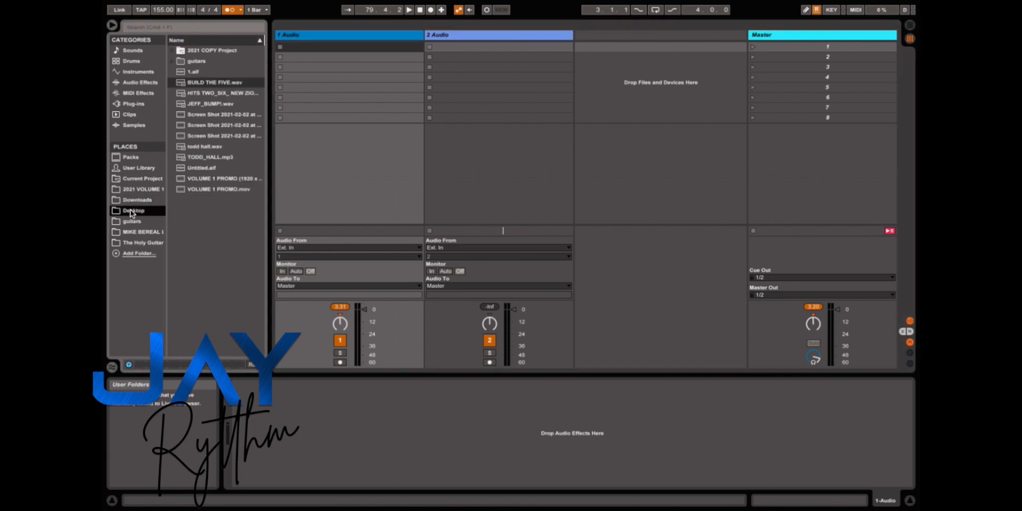
pyautogui.click(132, 221)
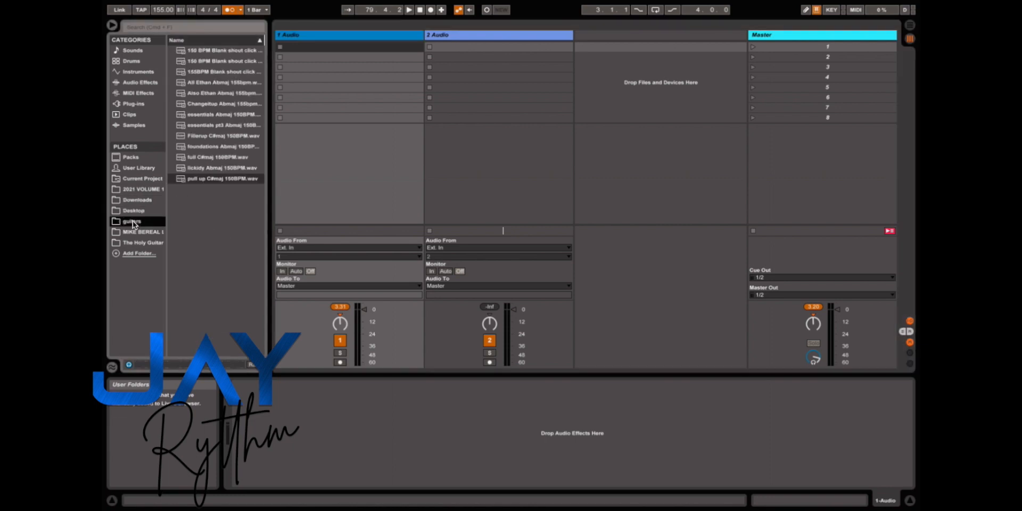
pyautogui.click(138, 233)
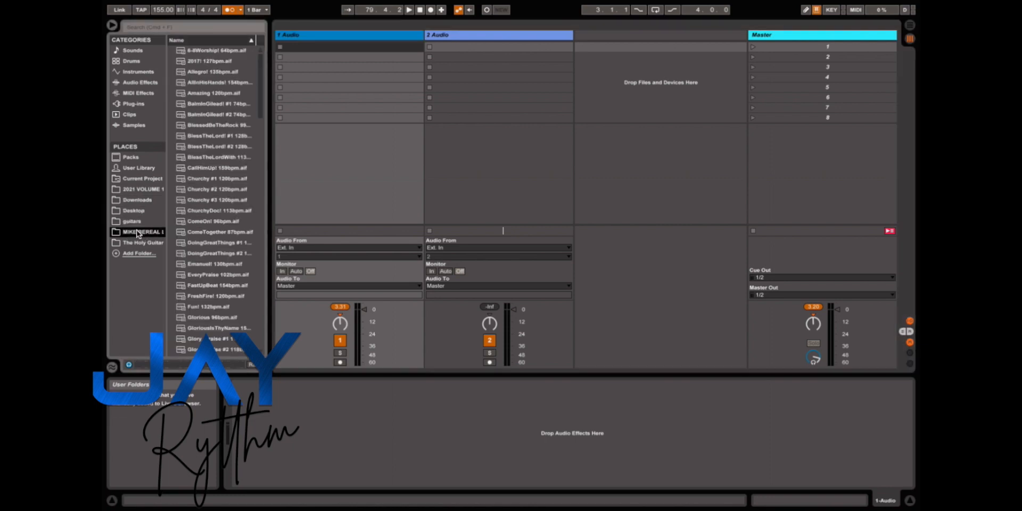
pyautogui.click(132, 192)
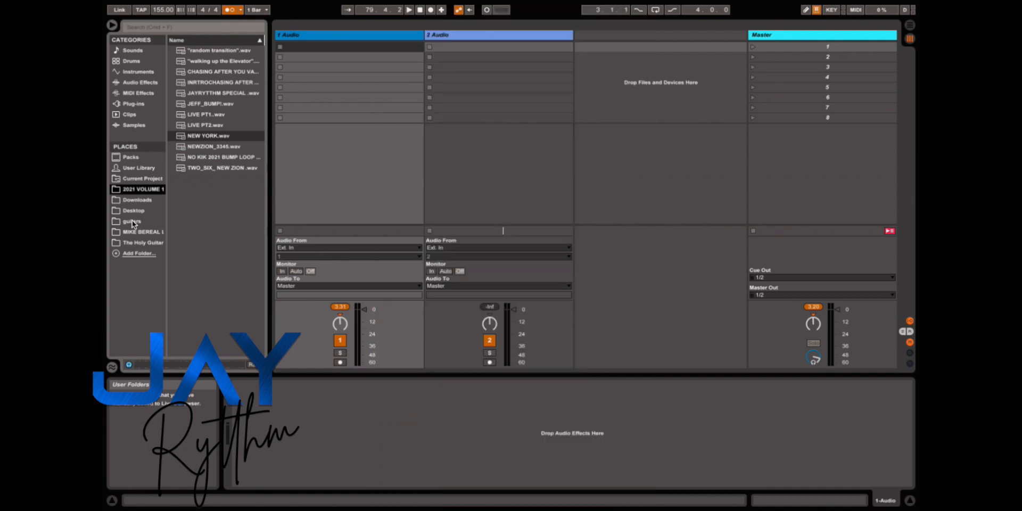
pyautogui.click(132, 221)
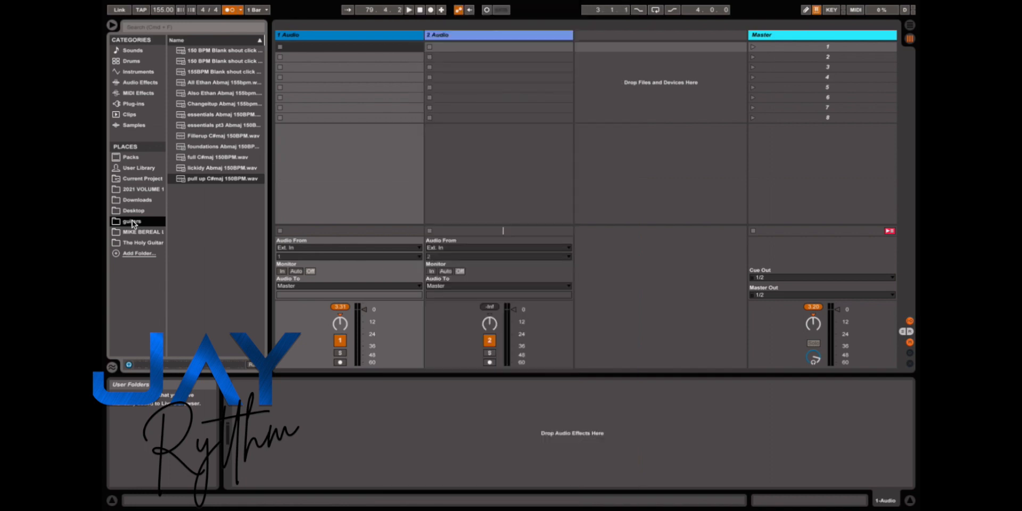
pyautogui.click(135, 189)
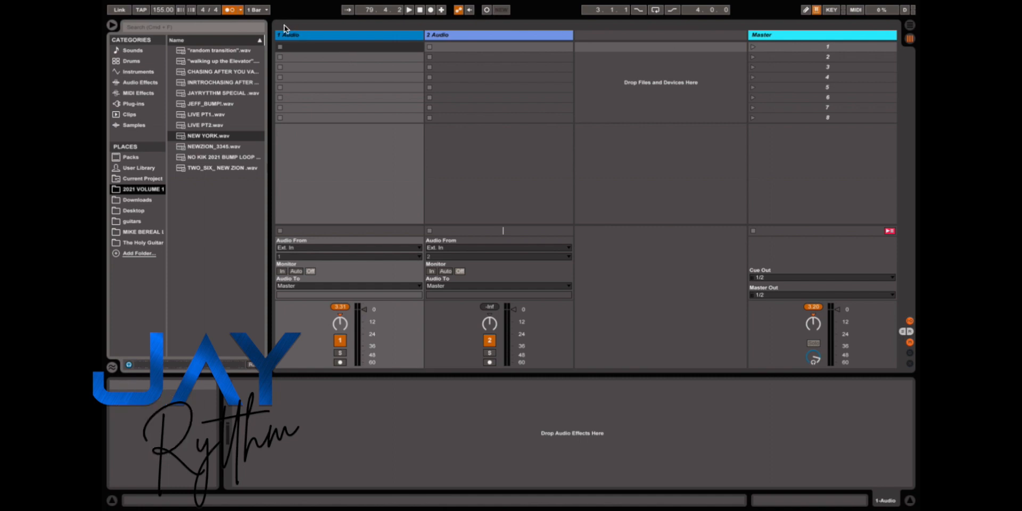
# Rename the first audio track as STEMS and the second audio track as LOOPS.
pyautogui.click(295, 34)
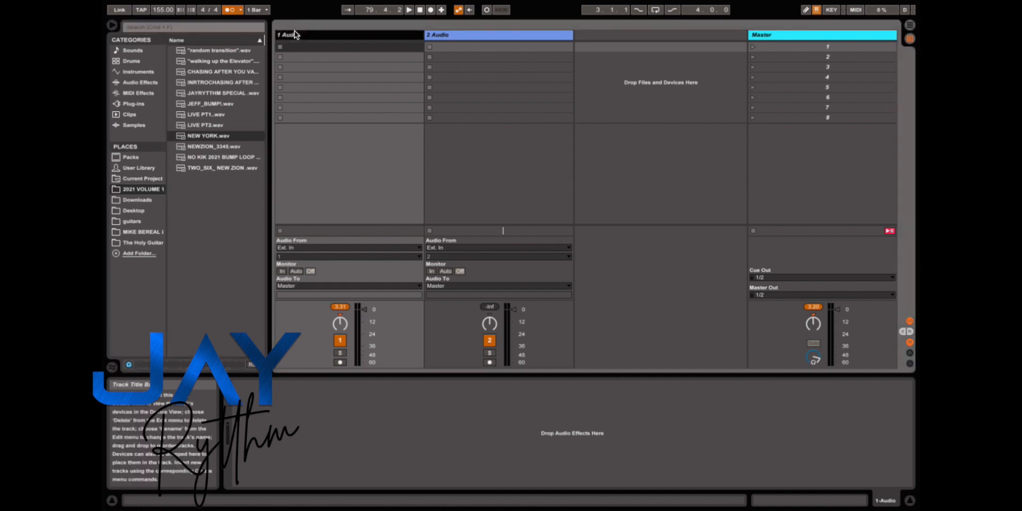
pyautogui.click(452, 34)
pyautogui.click(291, 36)
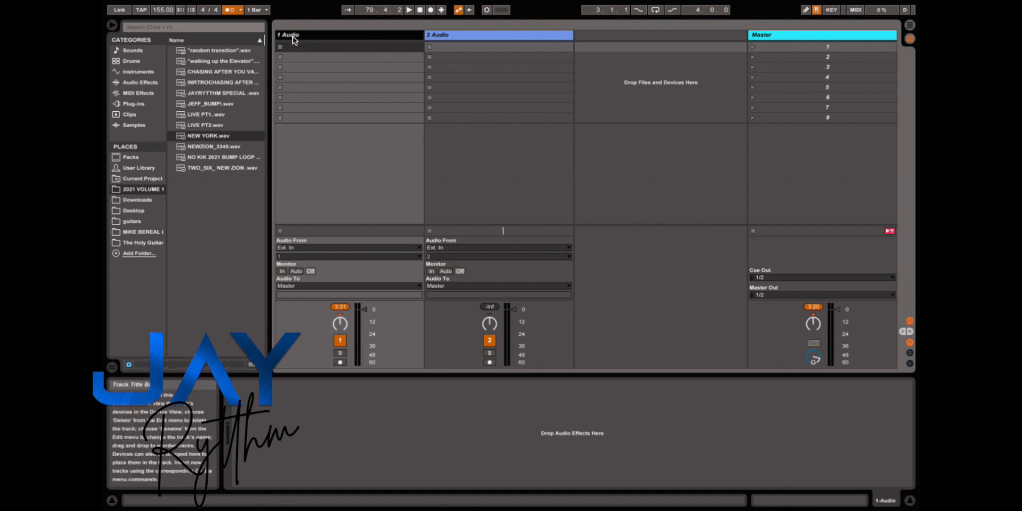
pyautogui.click(449, 33)
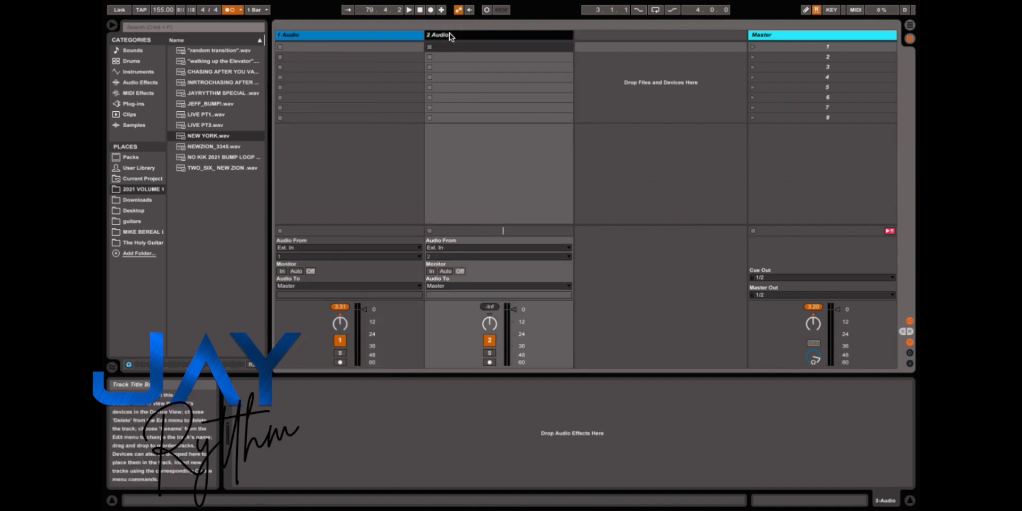
pyautogui.click(296, 35)
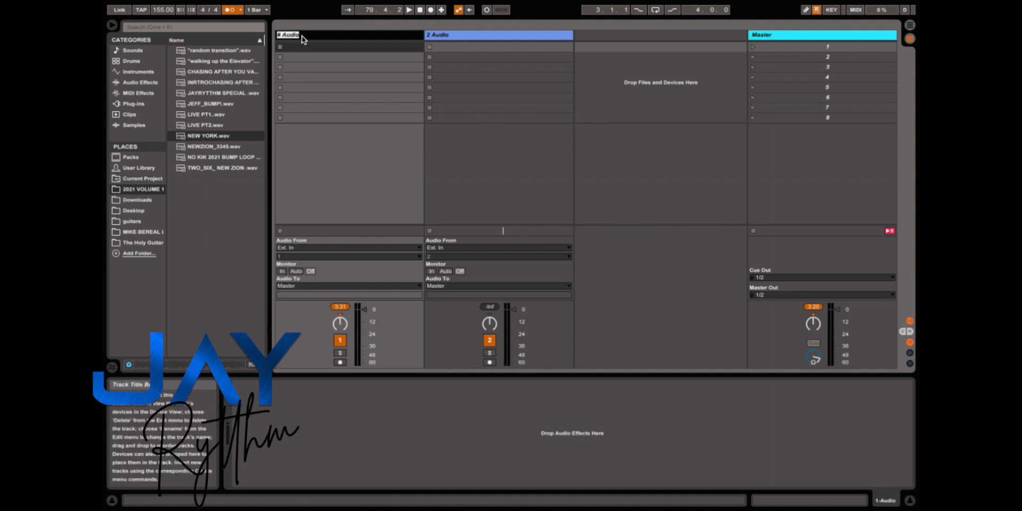
pyautogui.press('BackSpace')
pyautogui.write('s')
pyautogui.press('BackSpace')
pyautogui.write('STEMS')
pyautogui.press('Tab')
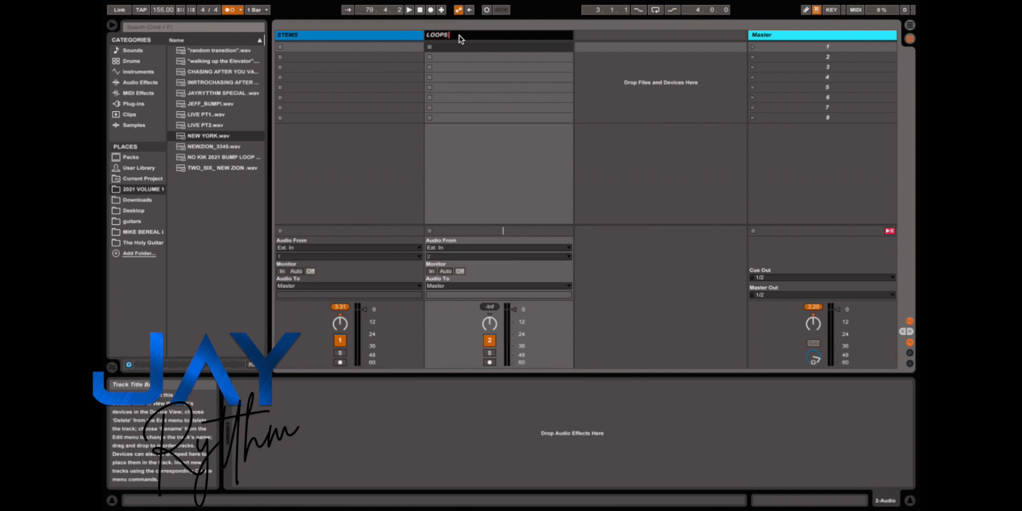
pyautogui.press('Return')
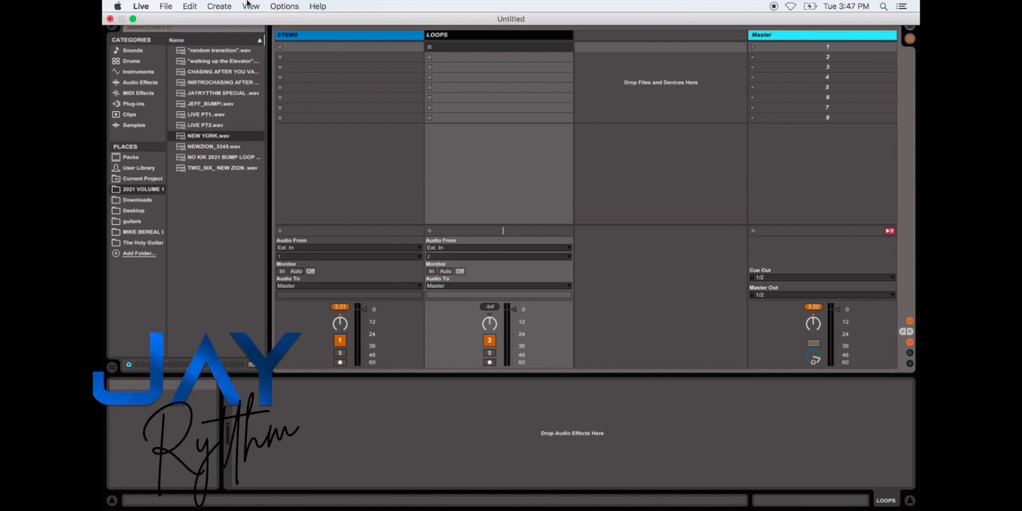
# Open the Look/Feel preferences and view the list of available skins without choosing one.
pyautogui.click(140, 6)
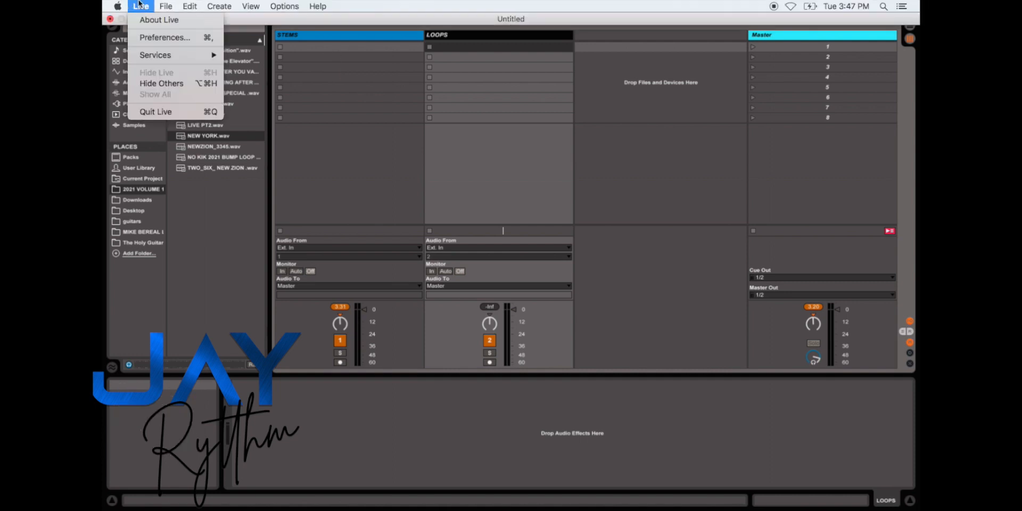
pyautogui.click(150, 41)
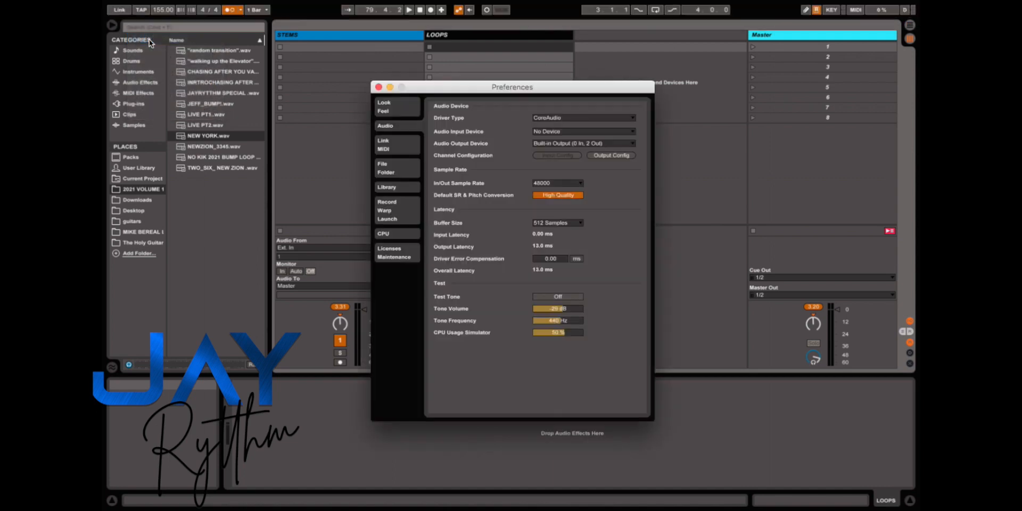
pyautogui.click(388, 107)
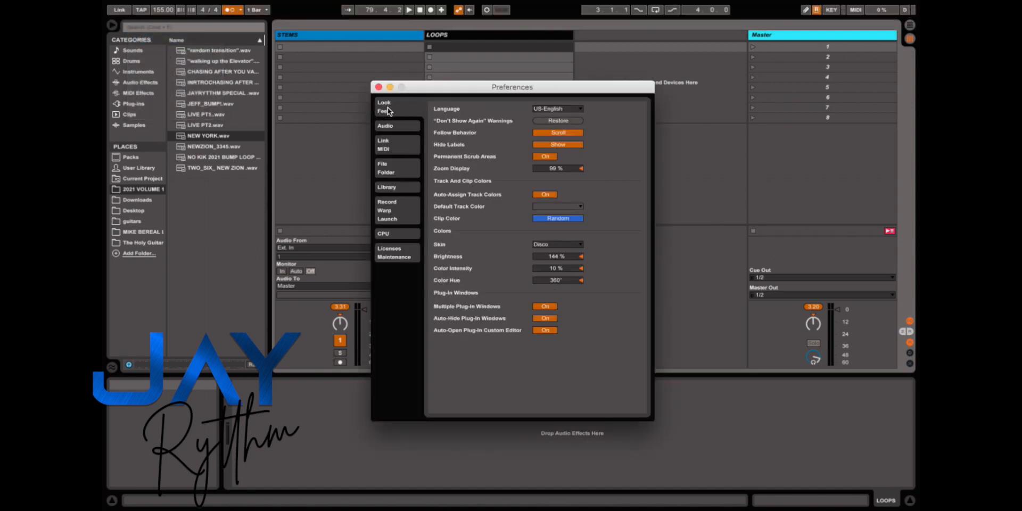
pyautogui.click(555, 246)
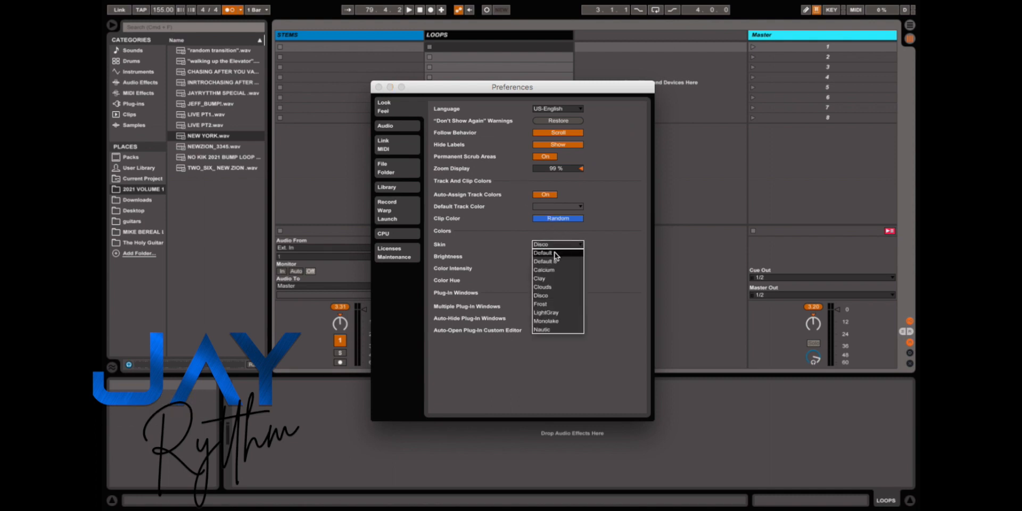
pyautogui.click(505, 238)
pyautogui.click(442, 245)
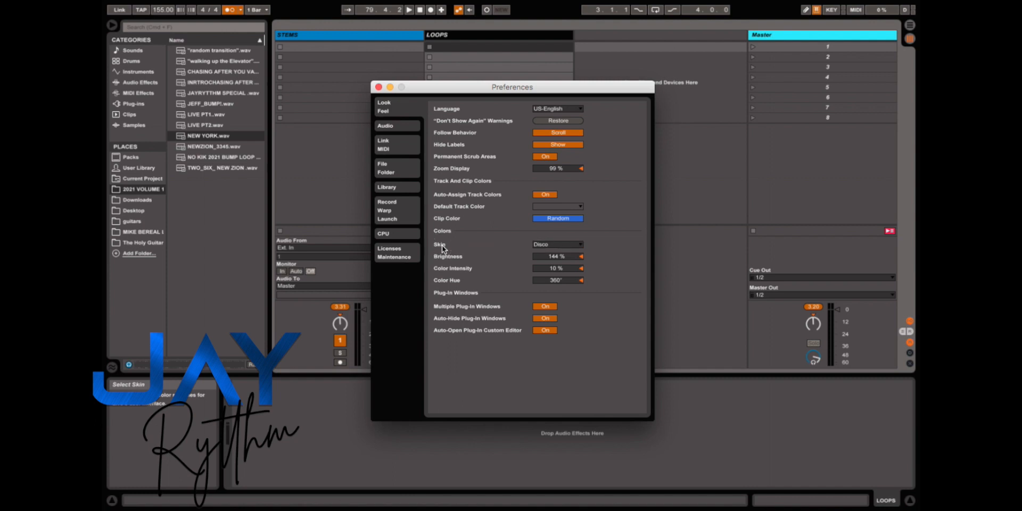
# Try the Default, Default 8, Calcium, Clay, Clouds, Disco, Frost and Monolake skins one after another.
pyautogui.click(548, 246)
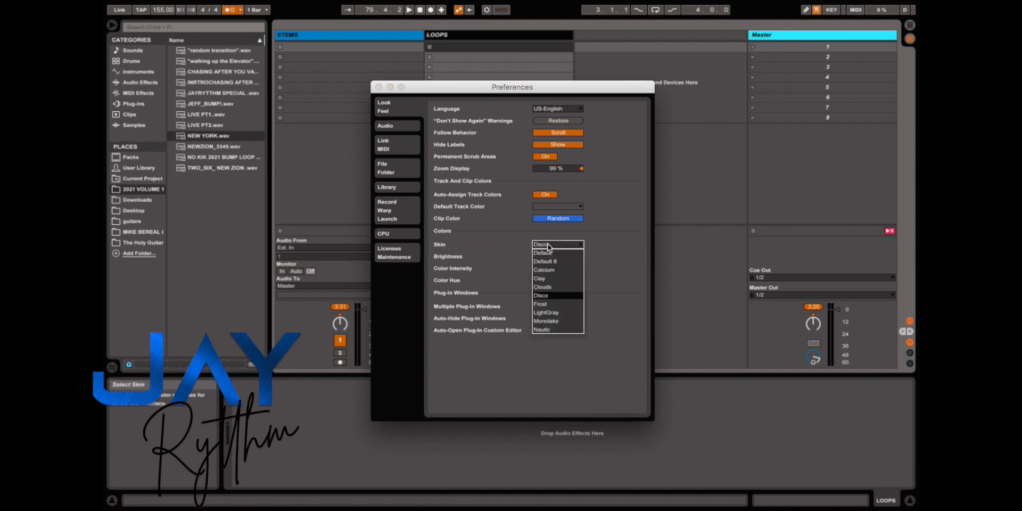
pyautogui.click(548, 252)
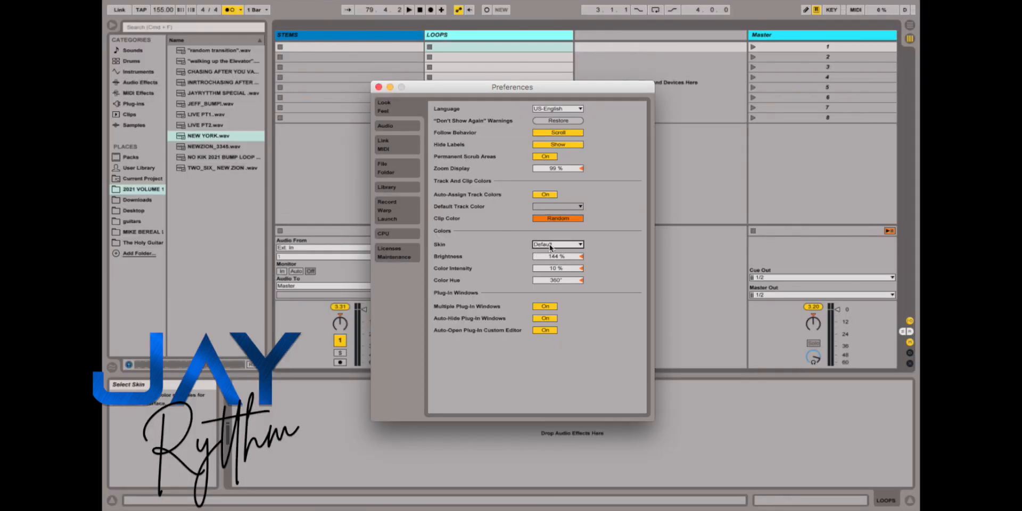
pyautogui.click(549, 244)
pyautogui.click(550, 264)
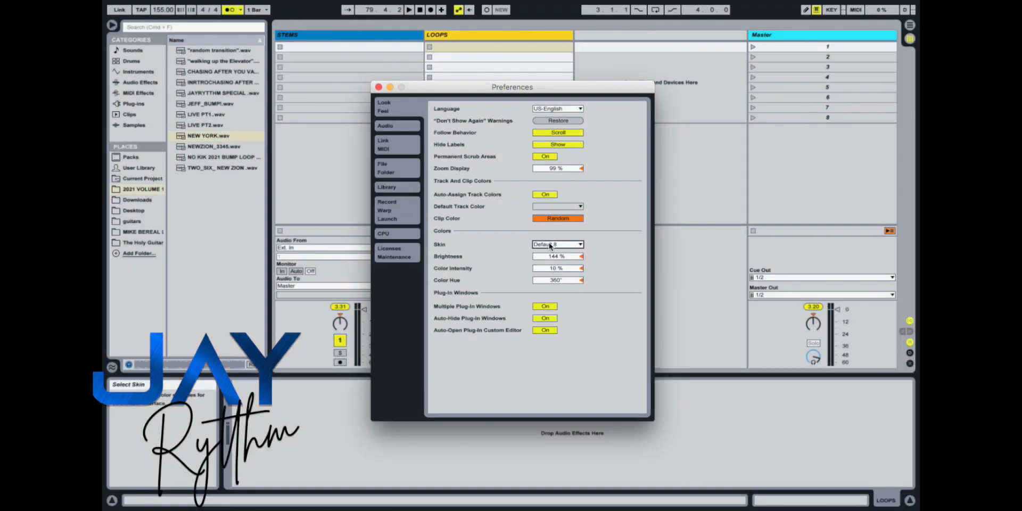
pyautogui.click(549, 244)
pyautogui.click(550, 272)
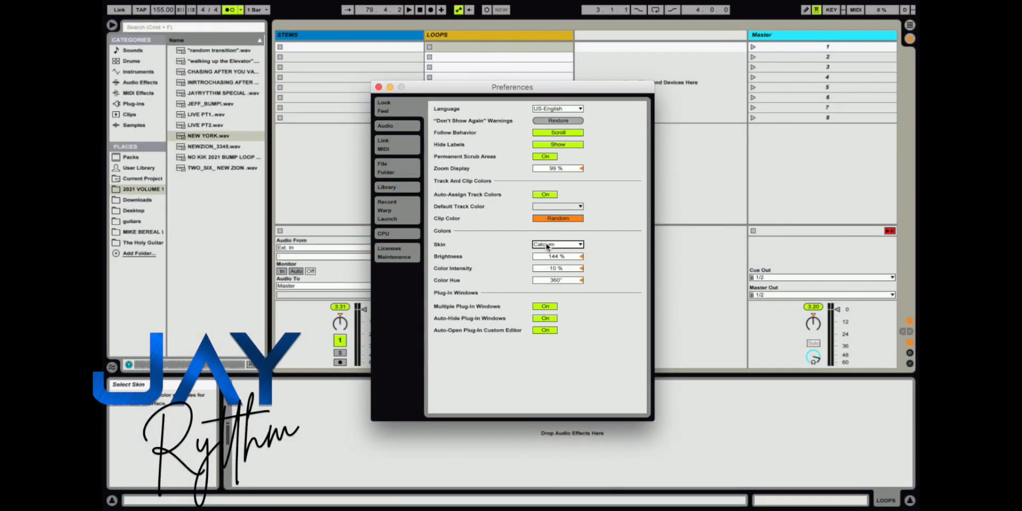
pyautogui.click(556, 244)
pyautogui.click(546, 280)
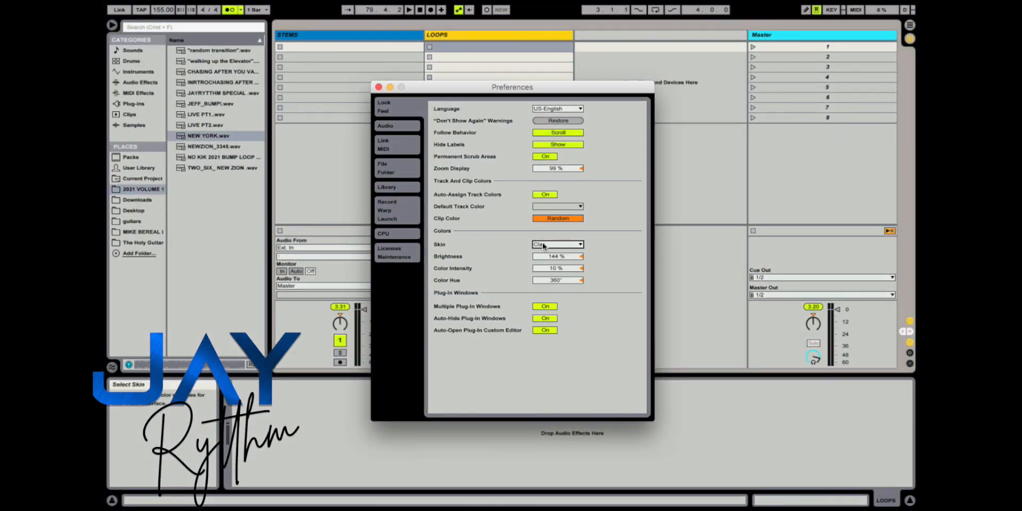
pyautogui.click(542, 243)
pyautogui.click(547, 288)
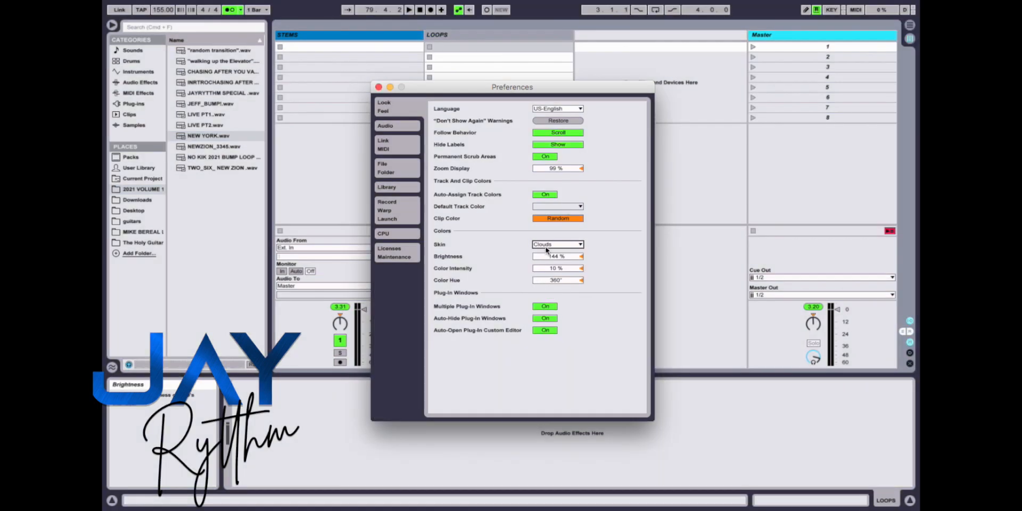
pyautogui.click(548, 244)
pyautogui.click(548, 296)
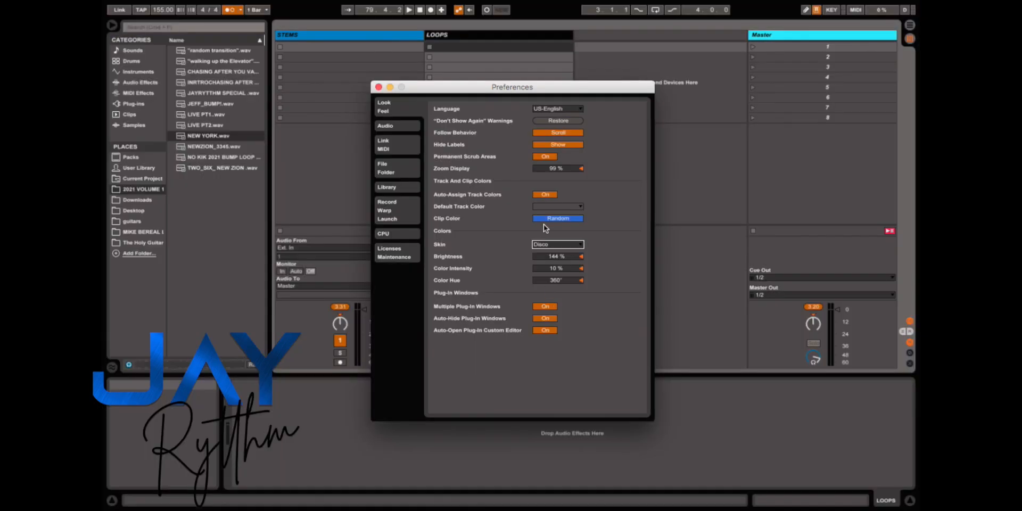
pyautogui.click(545, 244)
pyautogui.click(542, 309)
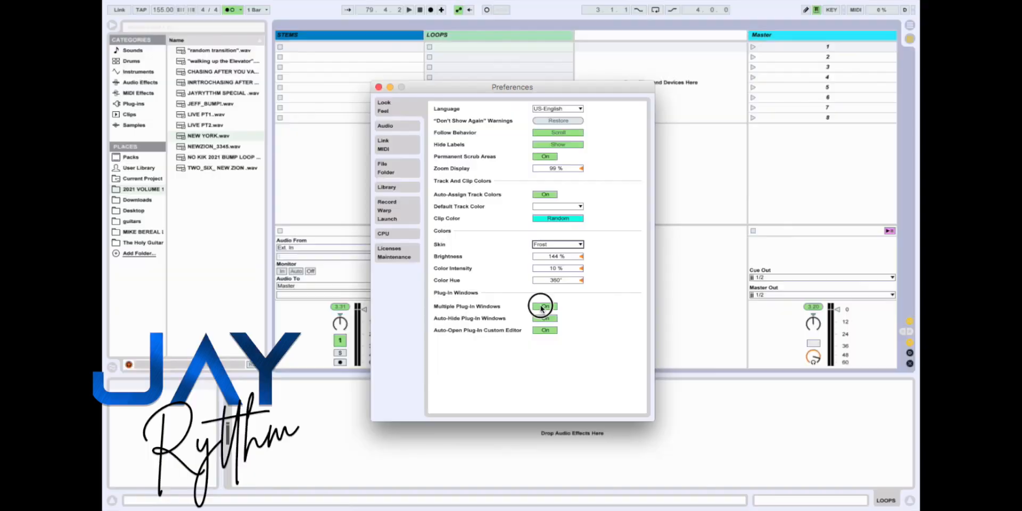
pyautogui.click(543, 244)
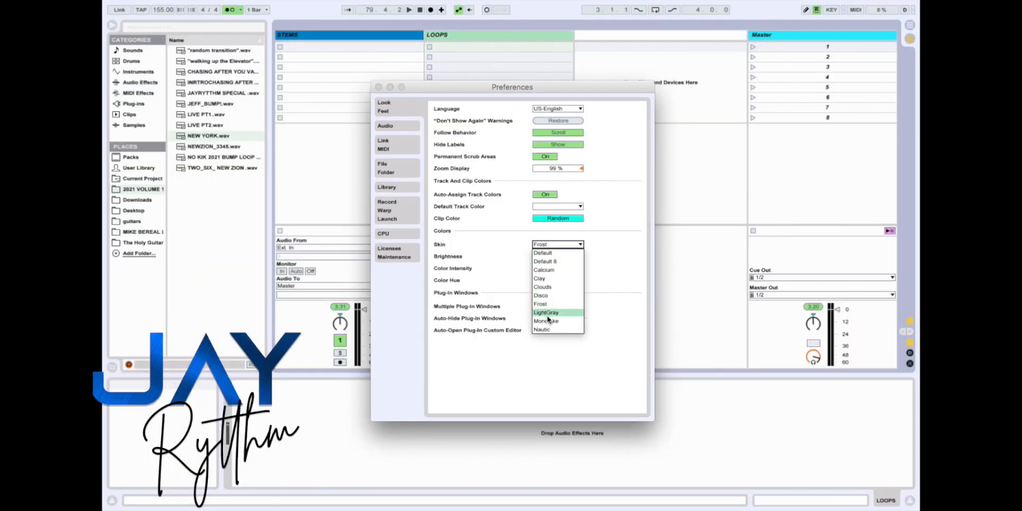
pyautogui.click(547, 320)
# Apply the Nautic skin and enlarge the display zoom to about 126 %, closing the preferences.
pyautogui.click(554, 244)
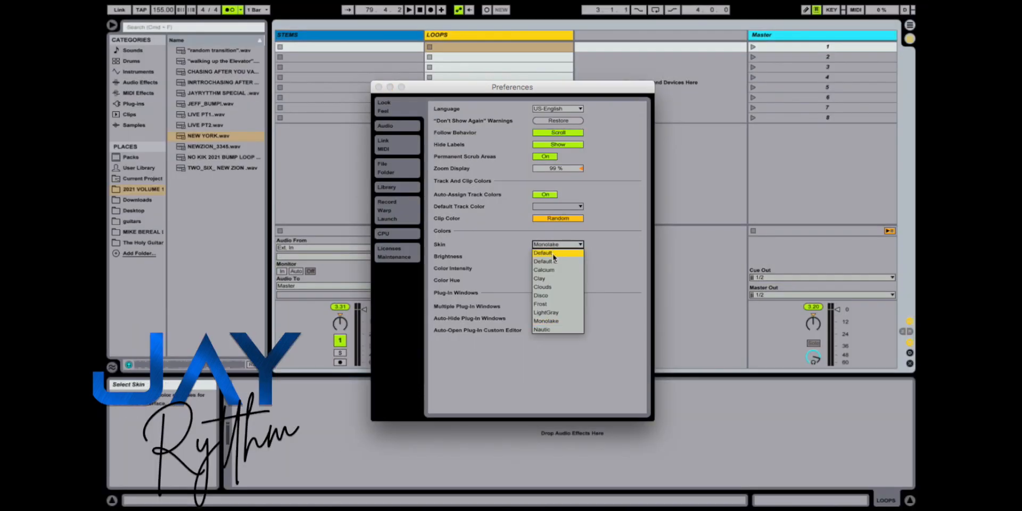
pyautogui.click(543, 329)
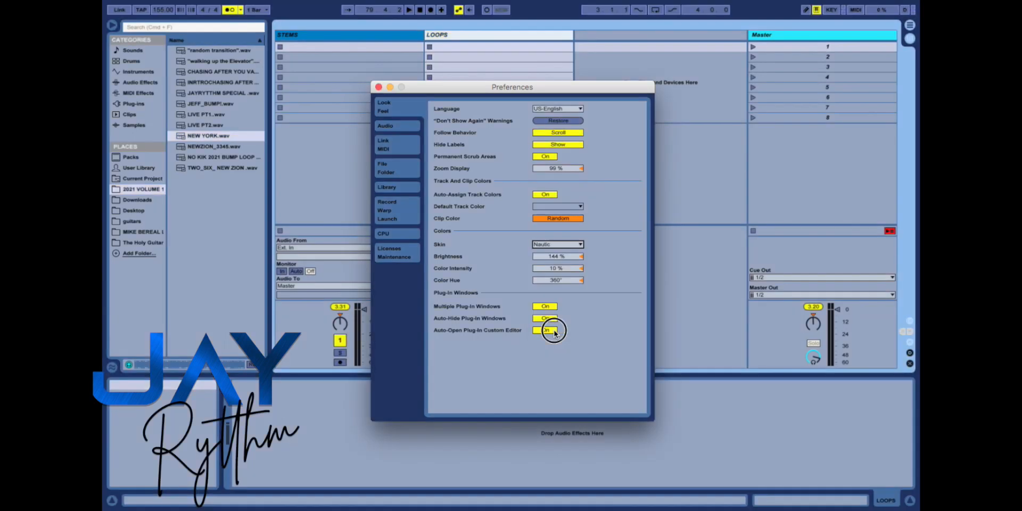
pyautogui.click(550, 244)
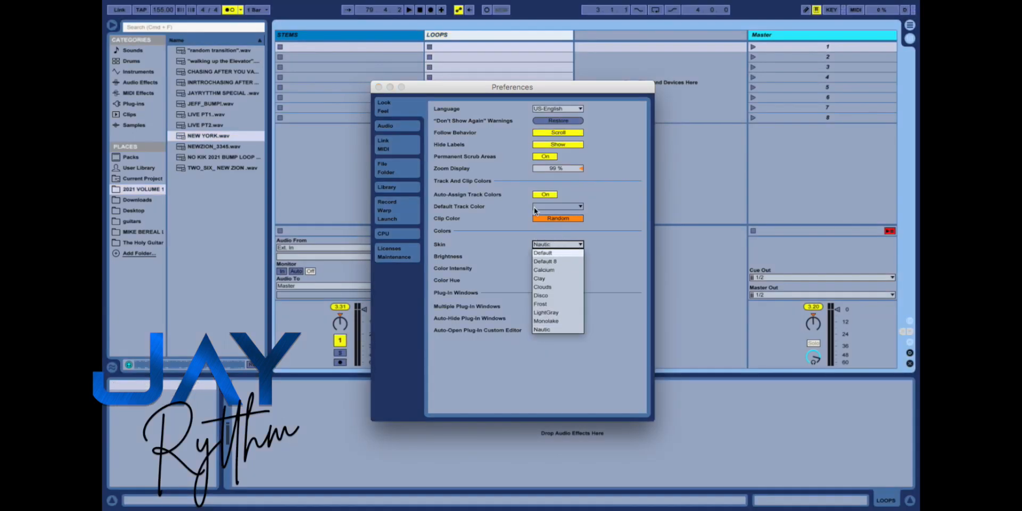
pyautogui.click(605, 245)
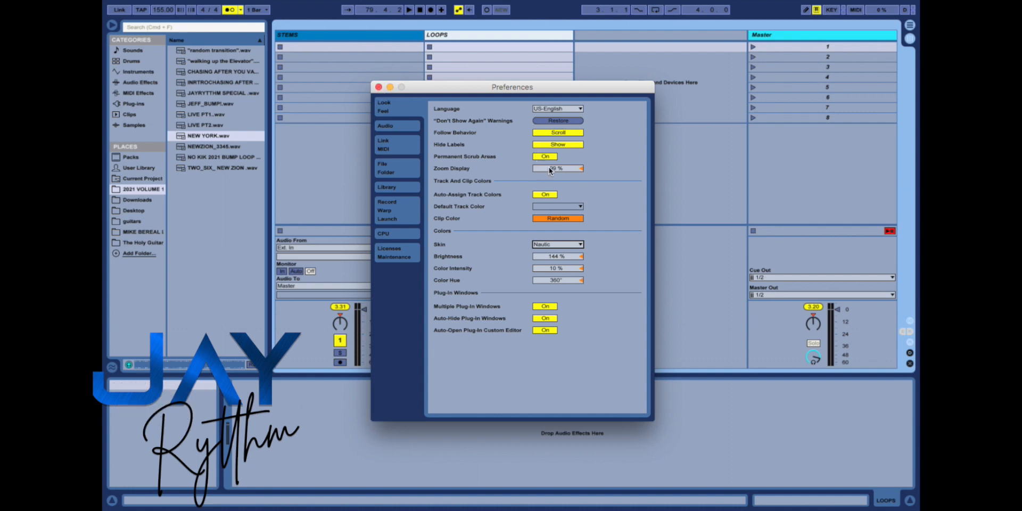
pyautogui.moveTo(548, 168); pyautogui.dragTo(549, 153)
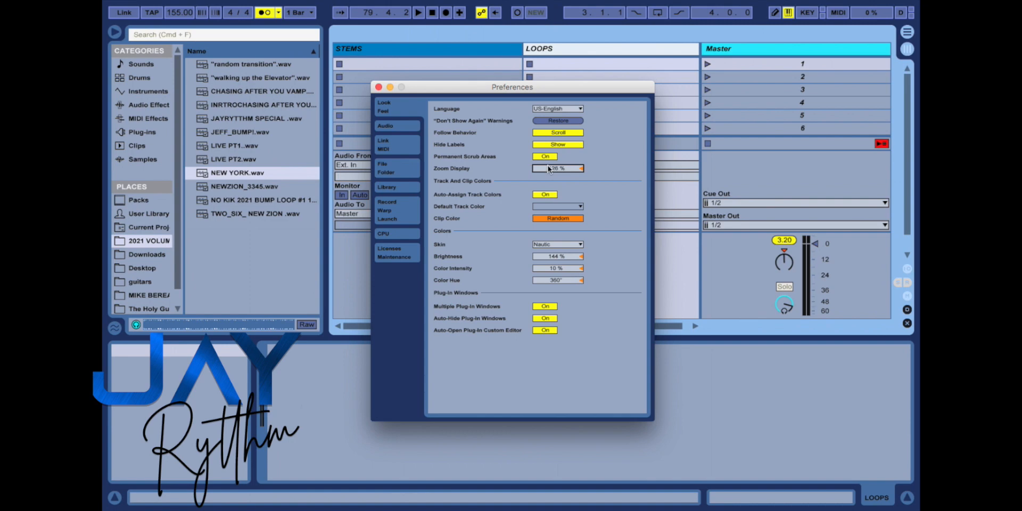
pyautogui.click(378, 87)
# Hide the device view and colour the STEMS track brown.
pyautogui.click(416, 47)
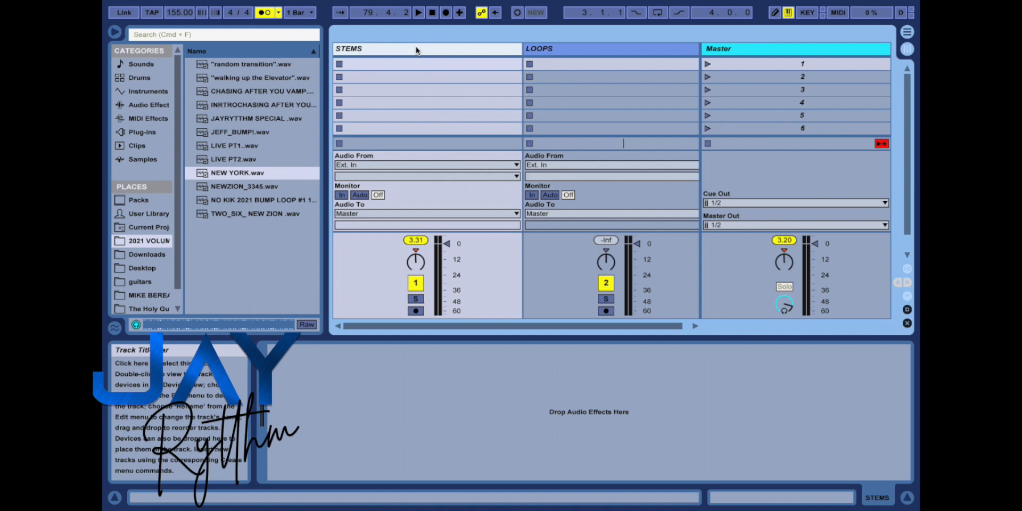
pyautogui.click(908, 497)
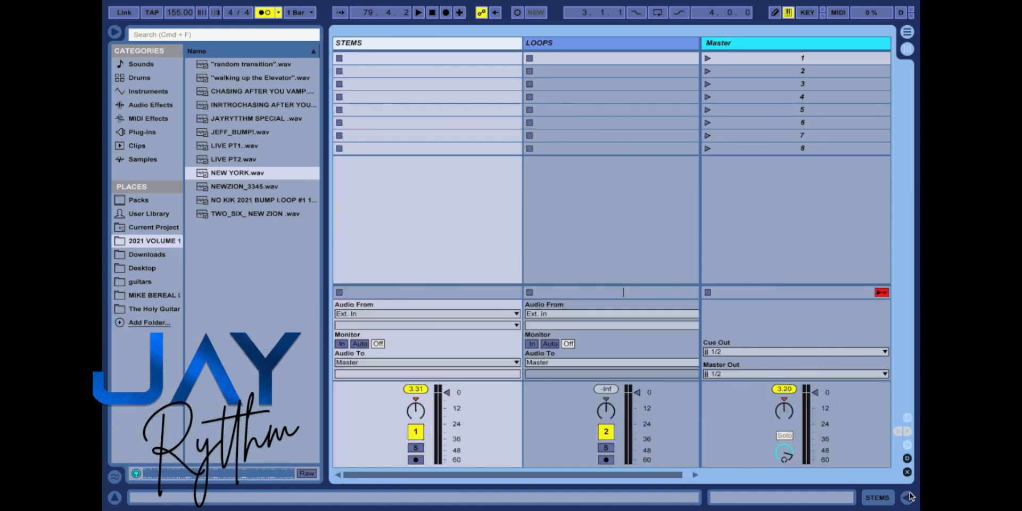
pyautogui.rightClick(420, 50)
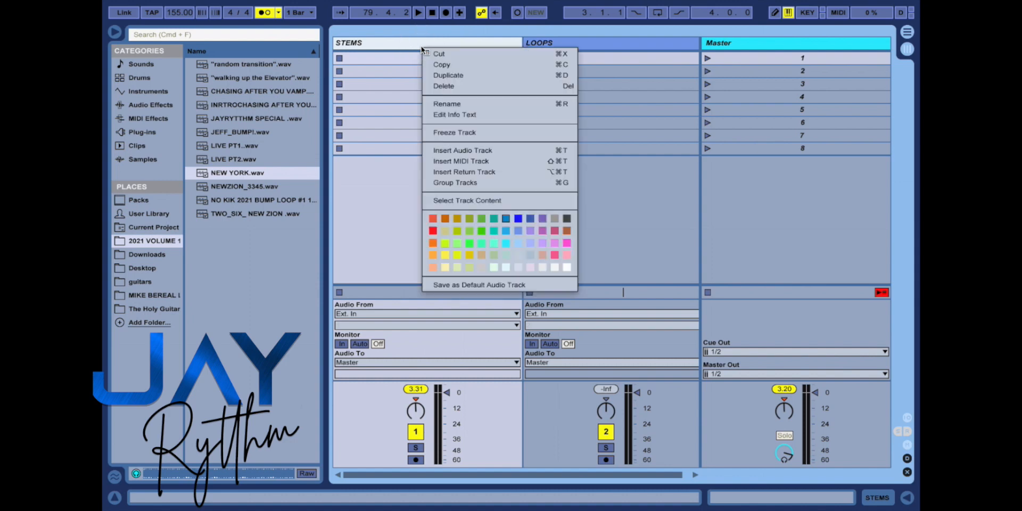
pyautogui.click(566, 230)
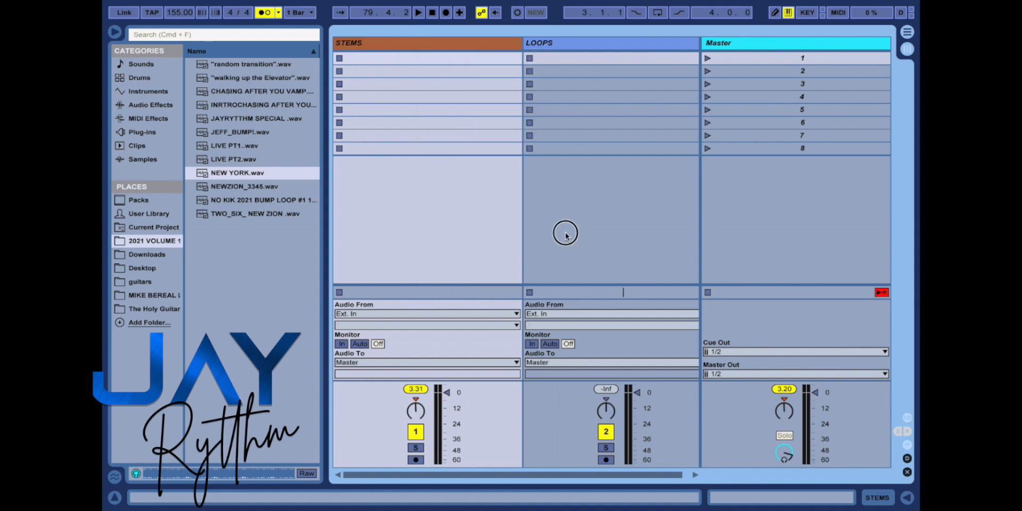
# Colour the LOOPS track orange.
pyautogui.click(543, 45)
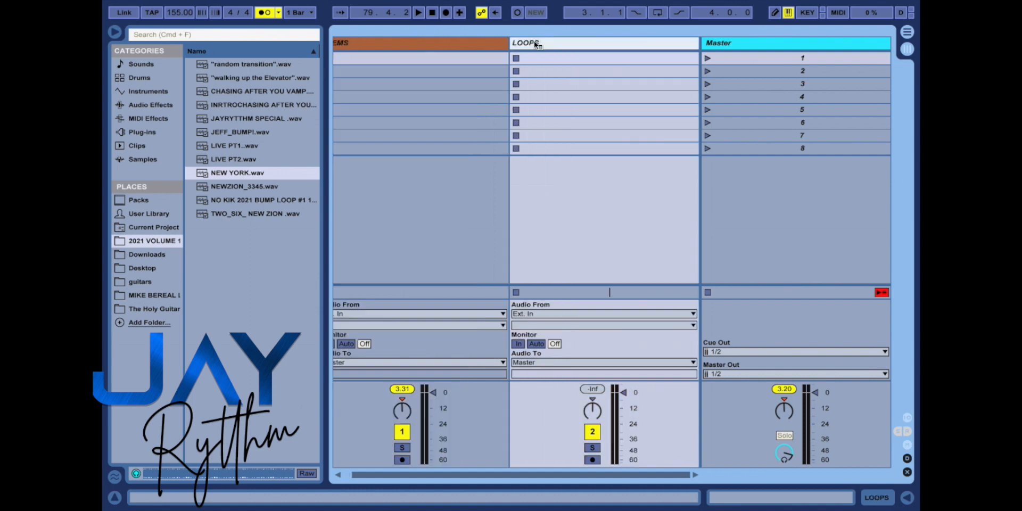
pyautogui.rightClick(535, 45)
pyautogui.click(546, 238)
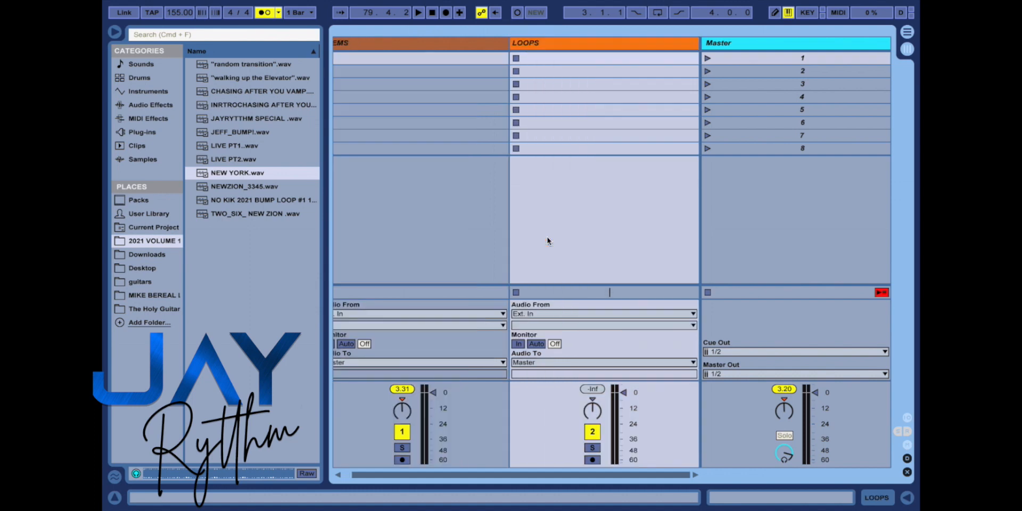
# Colour the LOOPS track red.
pyautogui.click(556, 45)
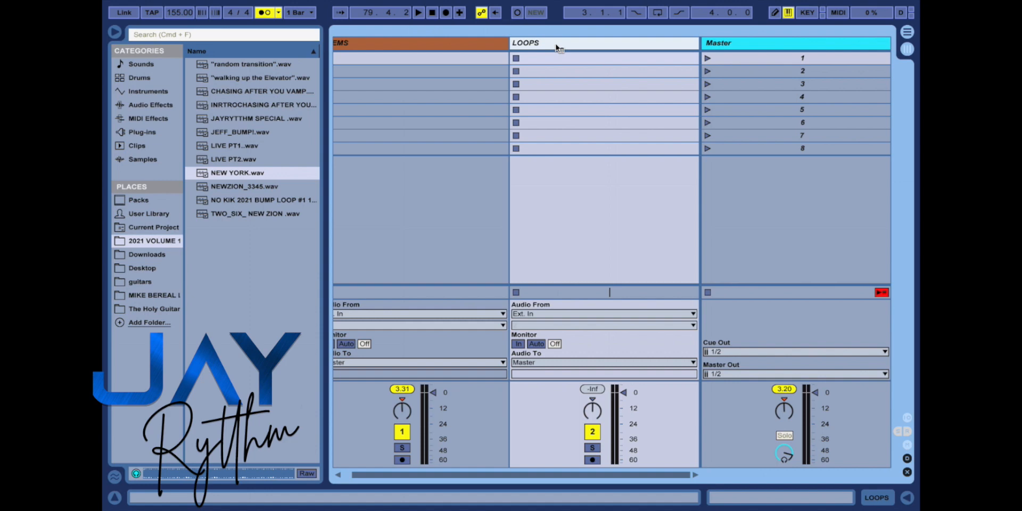
pyautogui.rightClick(555, 46)
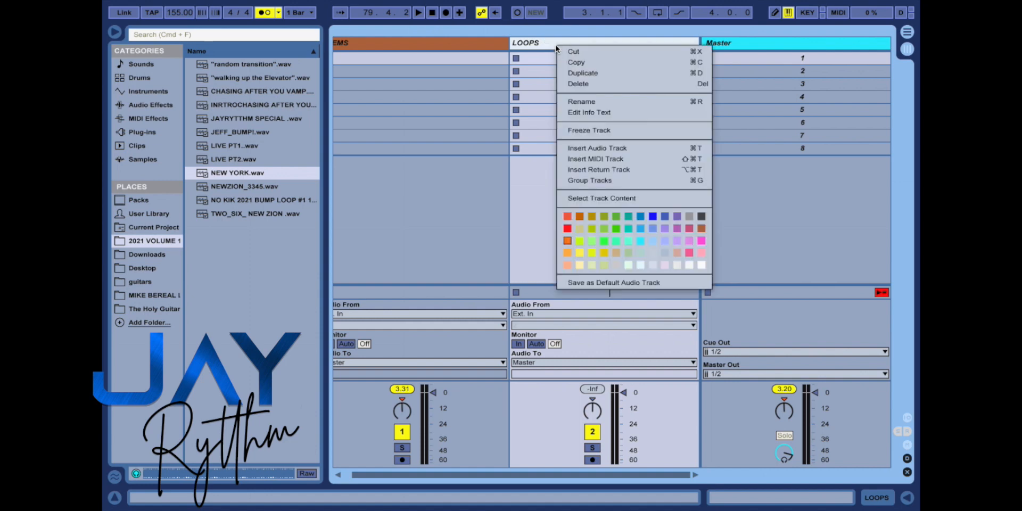
pyautogui.click(567, 230)
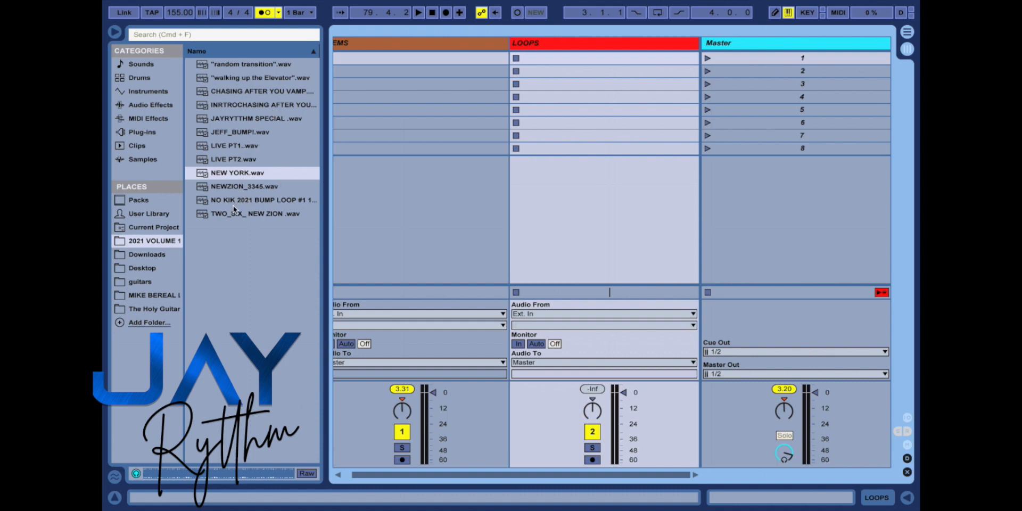
# Preview the NO KIK 2021 BUMP LOOP #1 155BPM sample and place it in the LOOPS track's first clip slot.
pyautogui.moveTo(232, 206); pyautogui.dragTo(556, 63)
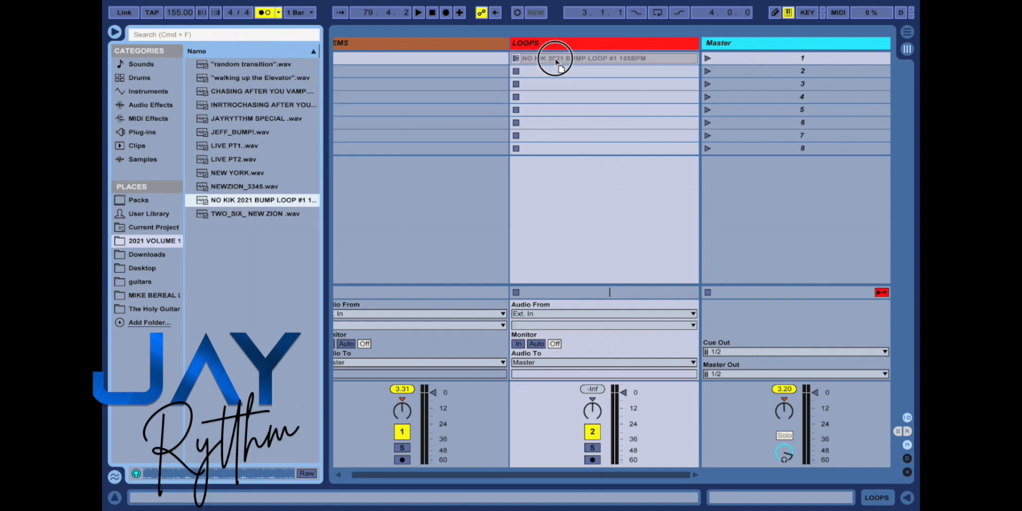
pyautogui.moveTo(556, 63); pyautogui.dragTo(289, 200)
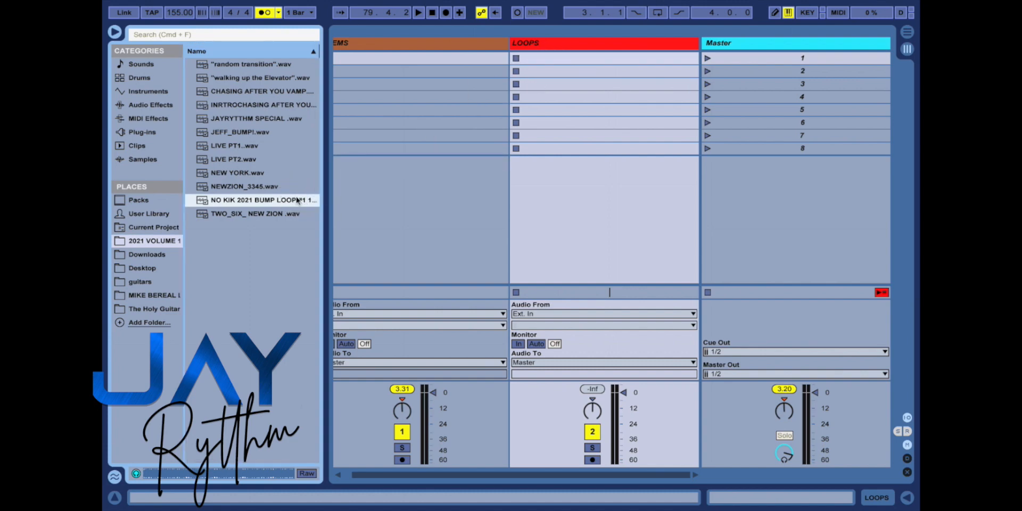
pyautogui.click(281, 201)
pyautogui.click(280, 201)
pyautogui.press('XF86AudioRaiseVolume')
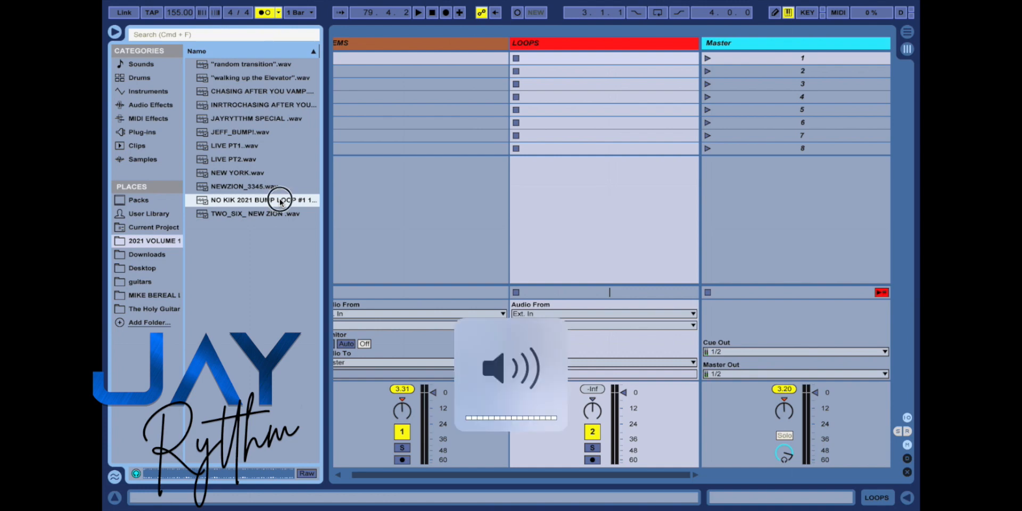
pyautogui.moveTo(281, 202); pyautogui.dragTo(551, 60)
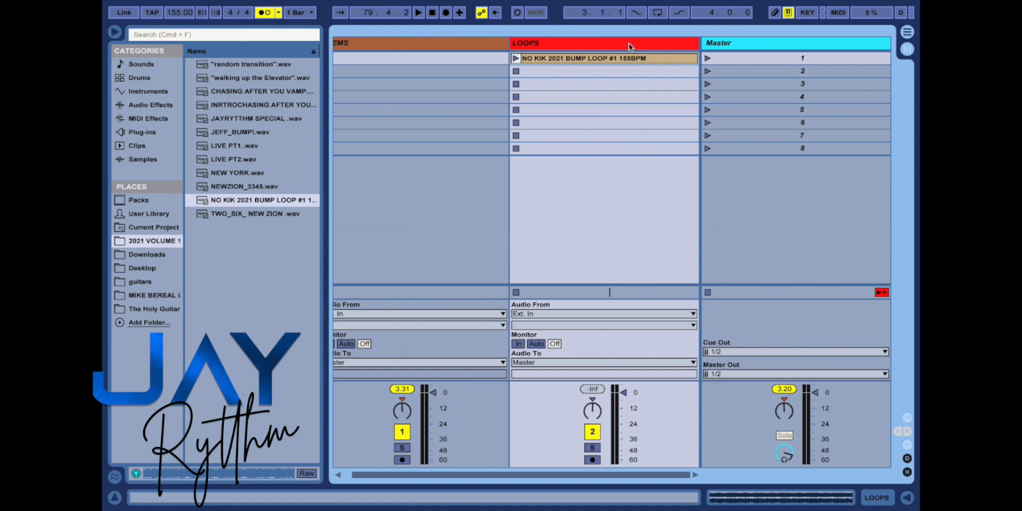
# Set the warp mode of the loop clip in the LOOPS track to Complex and hide its clip view.
pyautogui.doubleClick(583, 59)
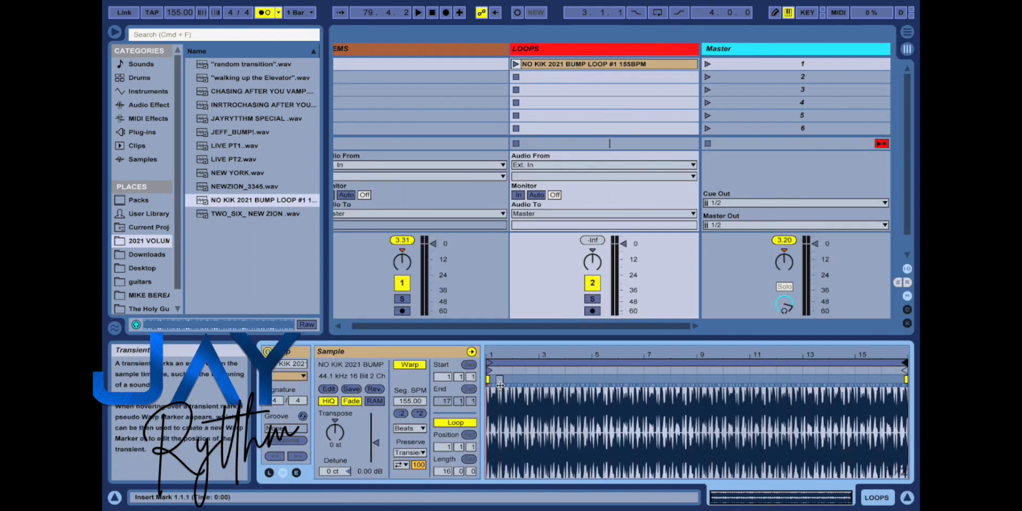
pyautogui.click(407, 402)
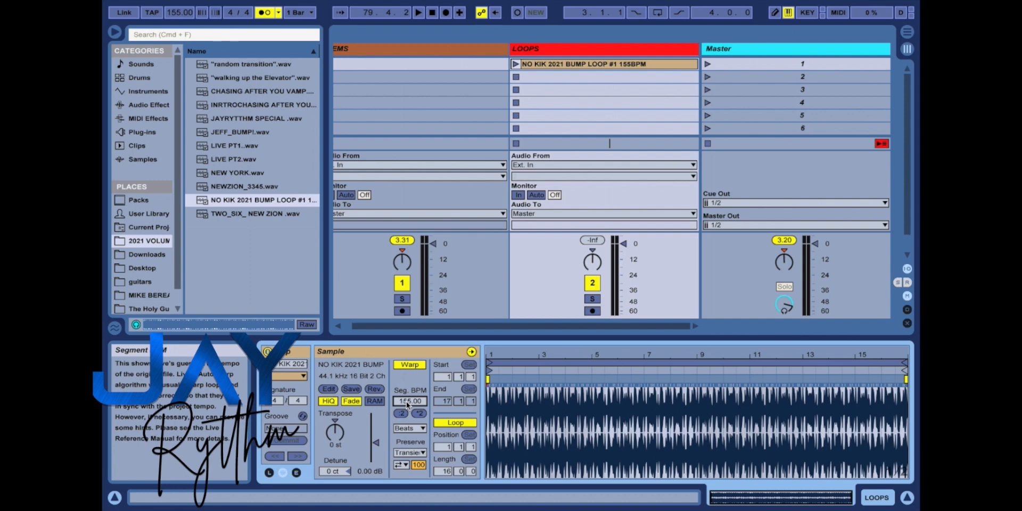
pyautogui.click(411, 429)
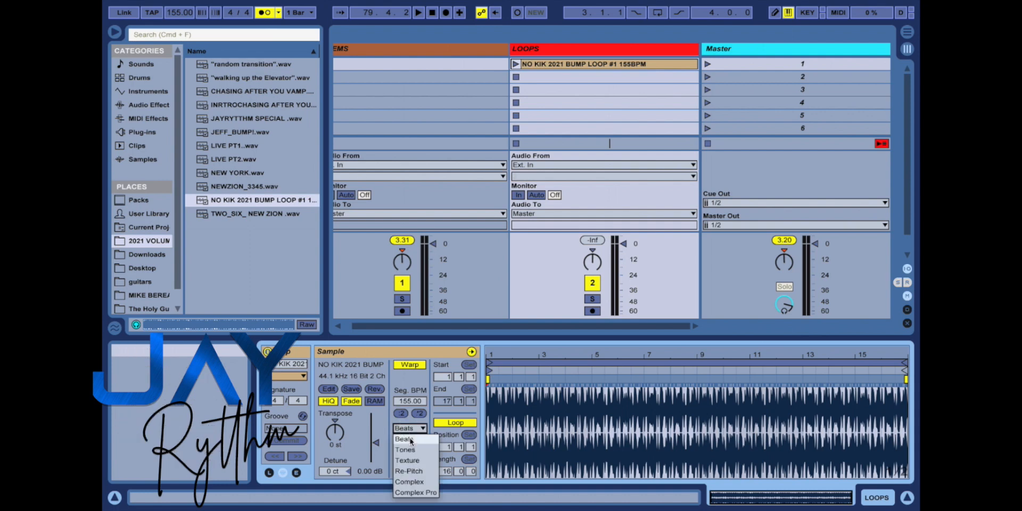
pyautogui.click(415, 482)
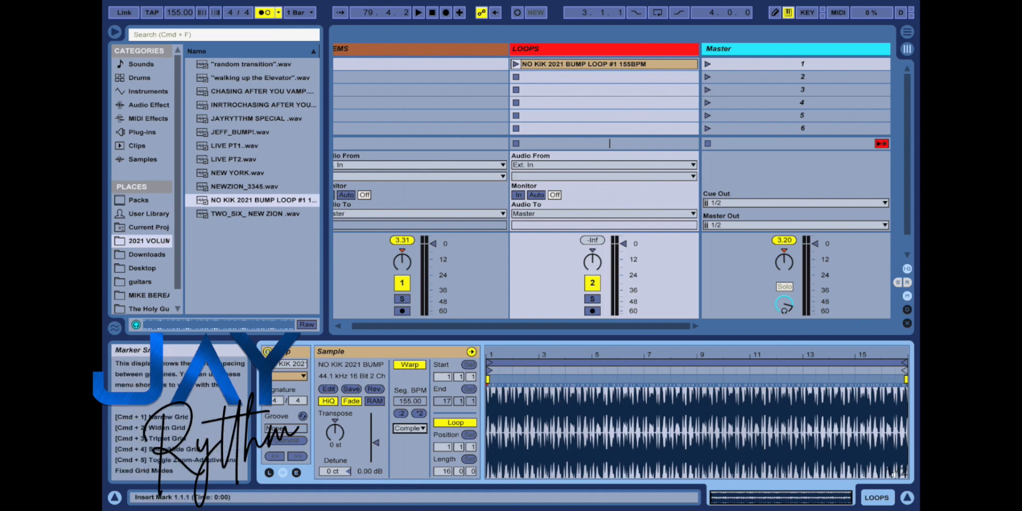
pyautogui.click(908, 497)
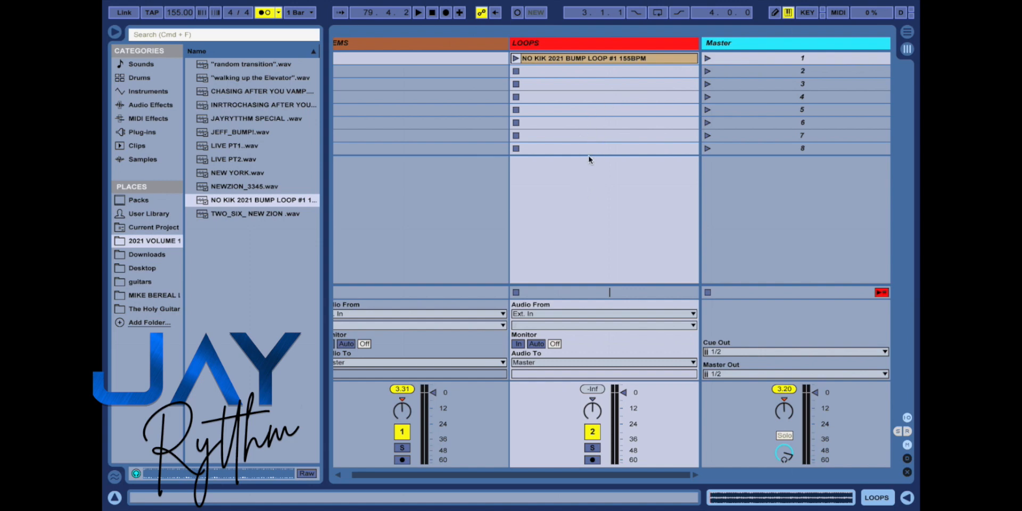
# Rename the first scene as BUMP 4/4 160BPM and launch it briefly to test its tempo, stopping playback.
pyautogui.click(799, 56)
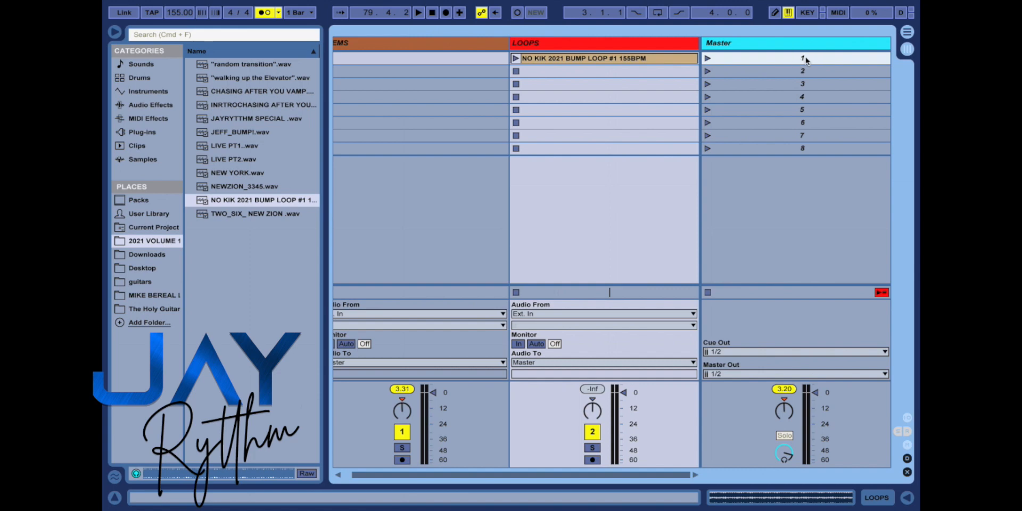
pyautogui.press('super+r')
pyautogui.write('BUMP 4/4')
pyautogui.write('160BPM')
pyautogui.click(707, 59)
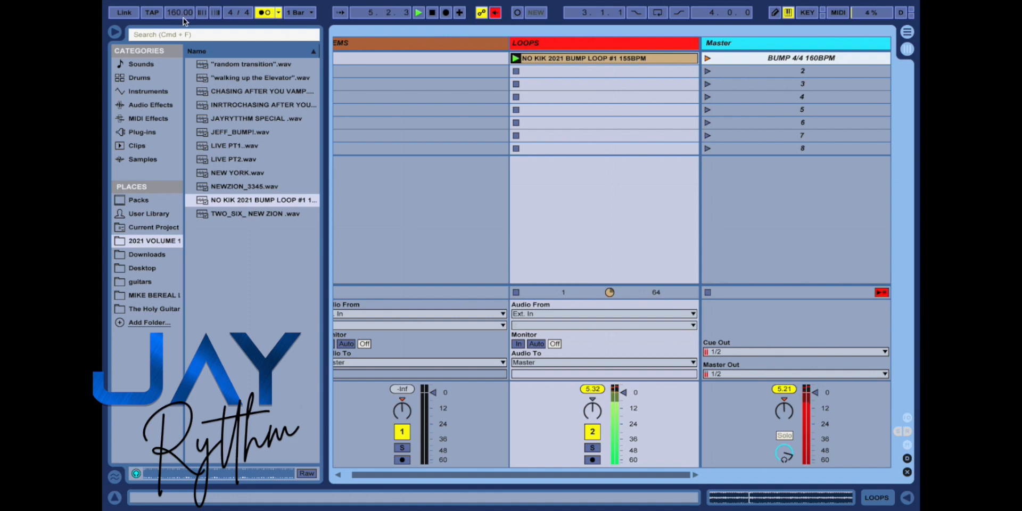
pyautogui.press('space')
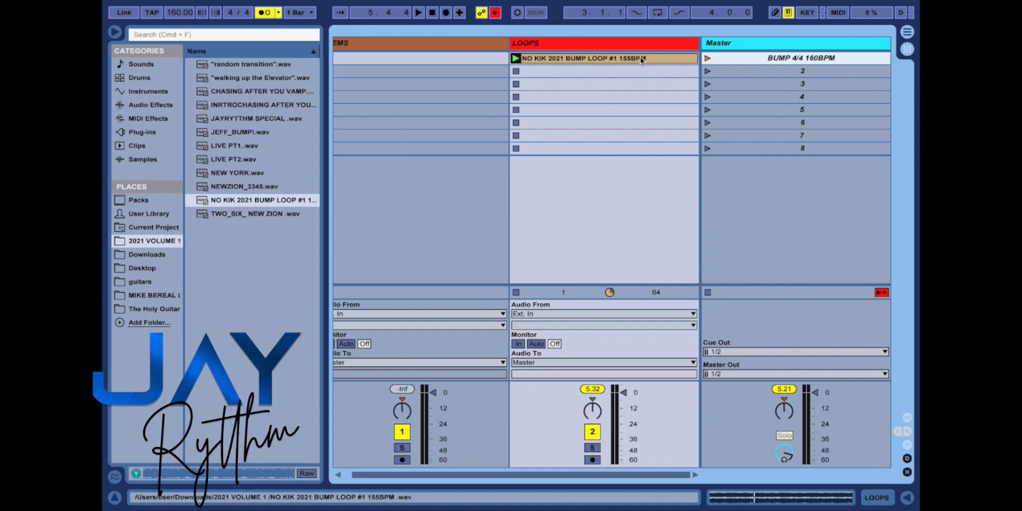
# Copy the loop clip to the LOOPS track's third slot and rename the third scene as BUMP 2 4/4 141BPM.
pyautogui.moveTo(615, 63); pyautogui.dragTo(616, 84)
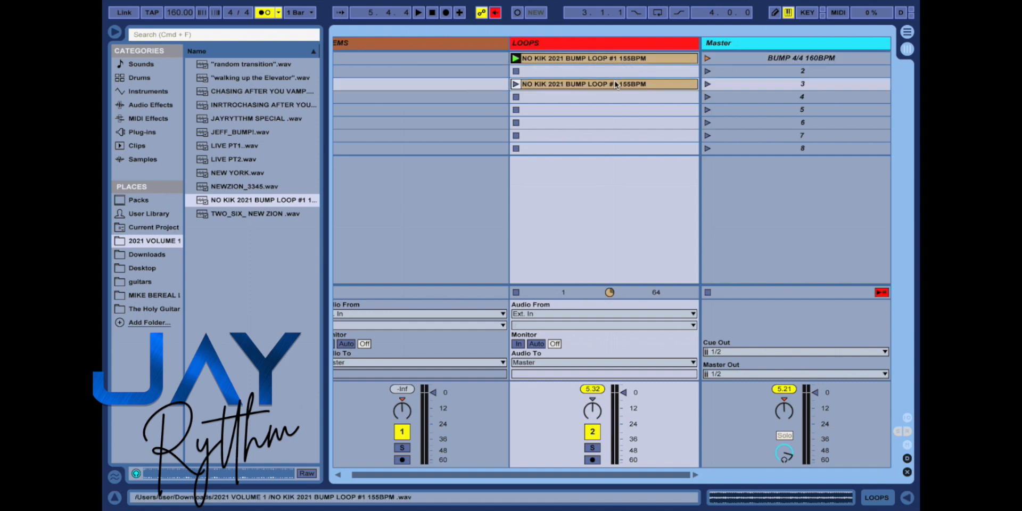
pyautogui.click(802, 86)
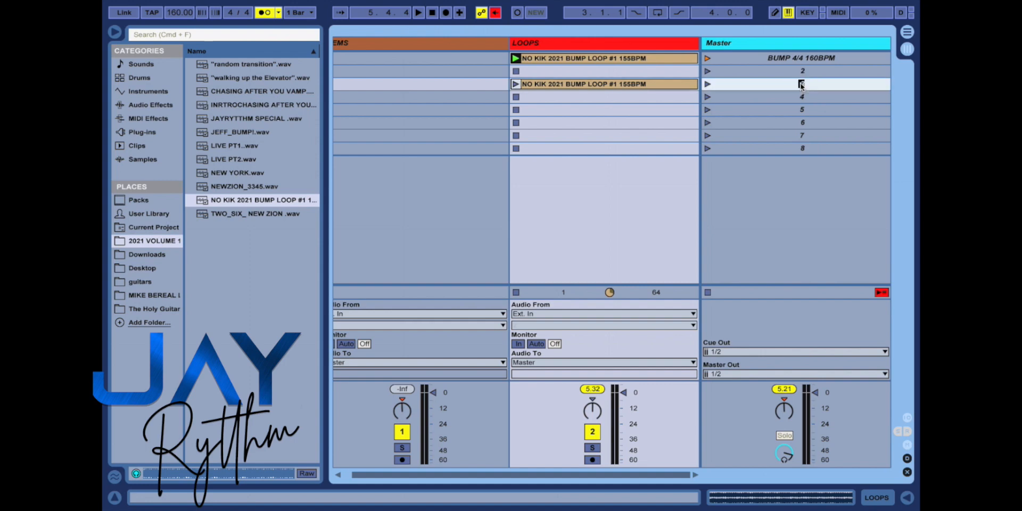
pyautogui.write('BUMP 2 4/4 141BPM')
# Launch the first scene and switch to the third scene to compare their tempos, stopping playback.
pyautogui.click(707, 60)
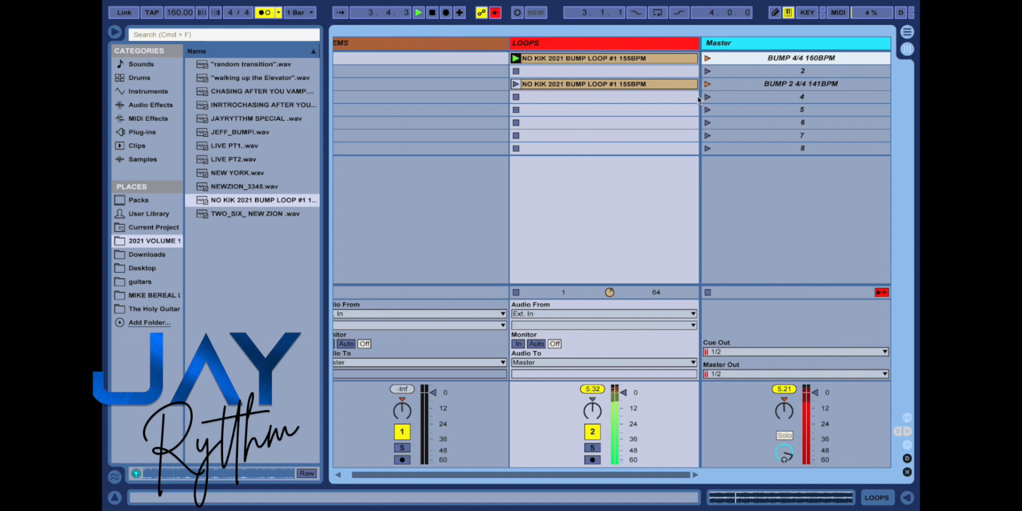
pyautogui.click(708, 84)
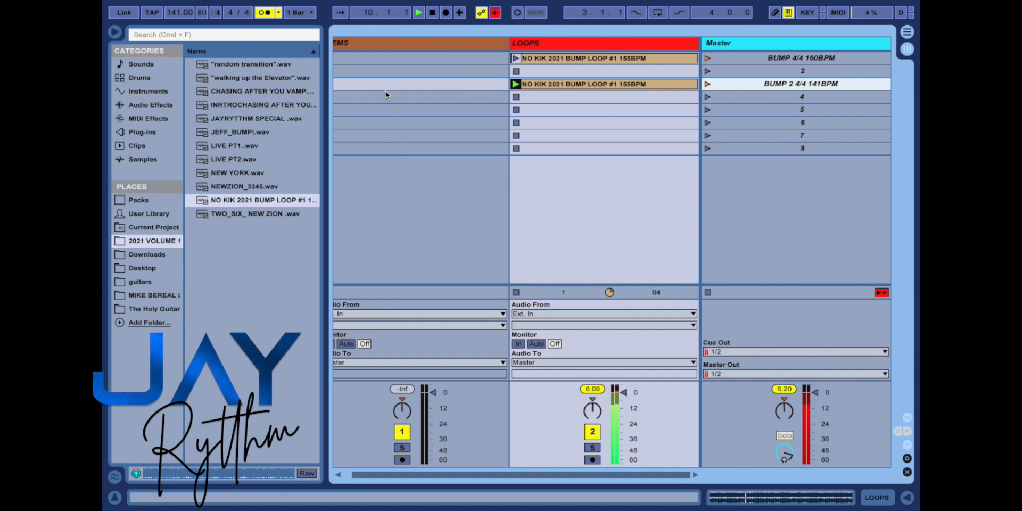
pyautogui.press('space')
# Undo the third scene's rename and the copied loop clip in its slot.
pyautogui.press('super+z')
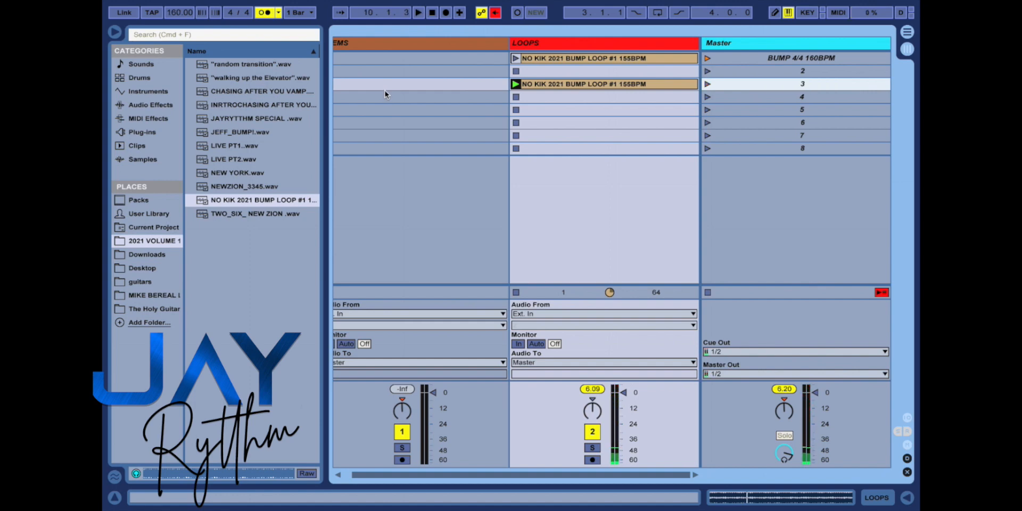
pyautogui.press('super+z')
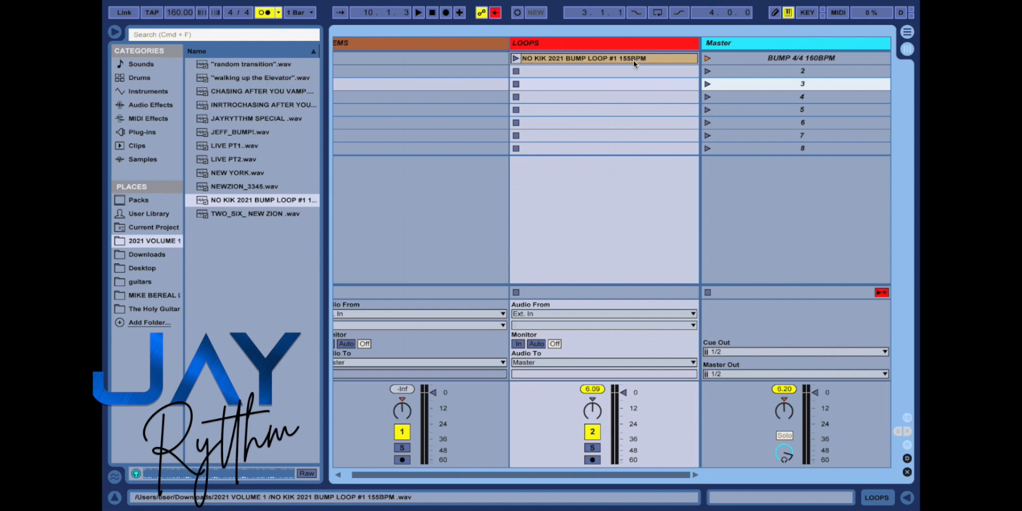
pyautogui.press('super+d')
pyautogui.press('super+d')
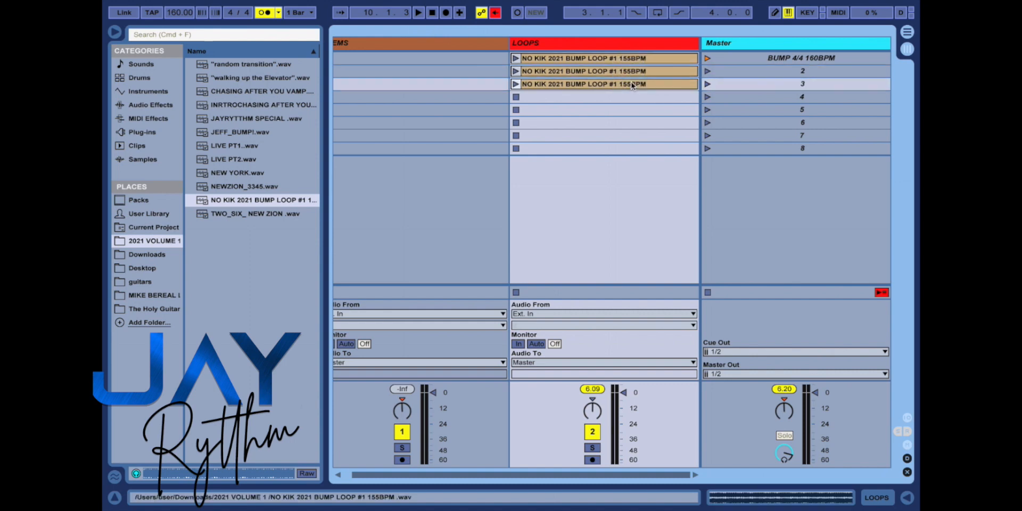
pyautogui.press('Delete')
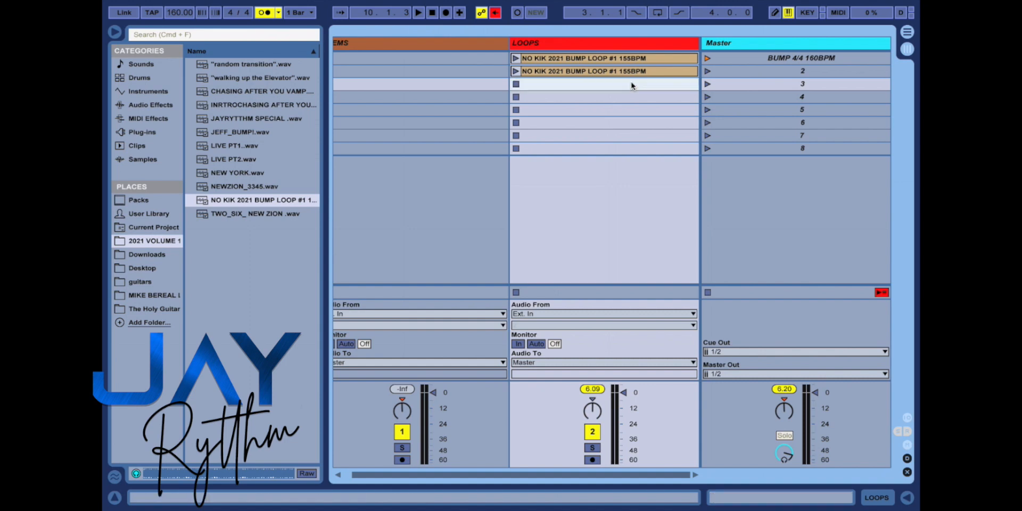
pyautogui.press('super+z')
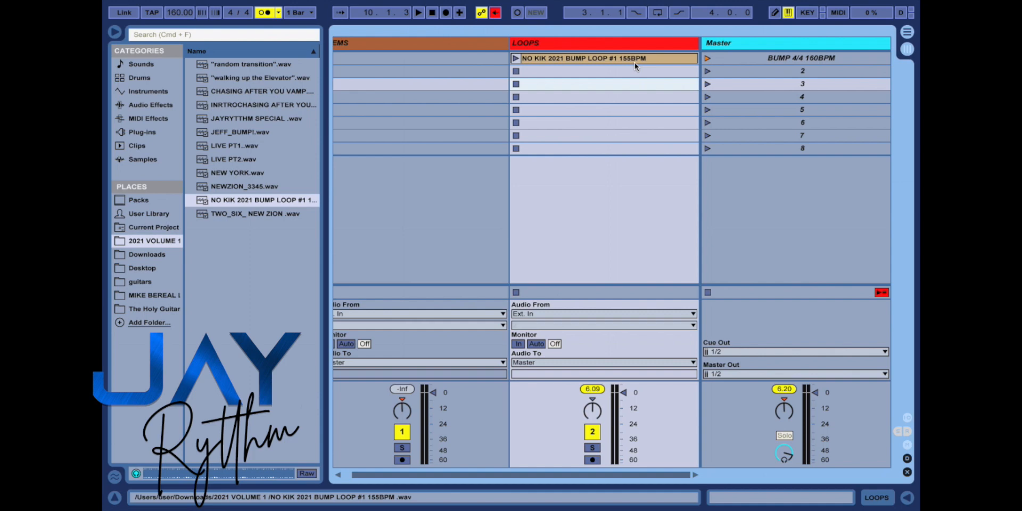
# Copy the loop clip down the LOOPS track so that all eight scene slots are filled.
pyautogui.click(634, 59)
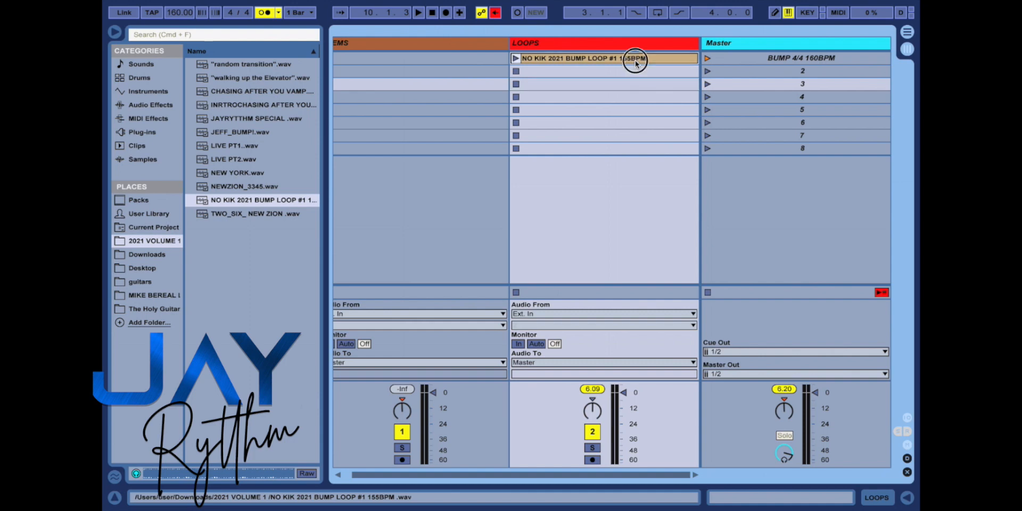
pyautogui.moveTo(635, 61); pyautogui.dragTo(635, 123)
pyautogui.moveTo(634, 123); pyautogui.dragTo(633, 149)
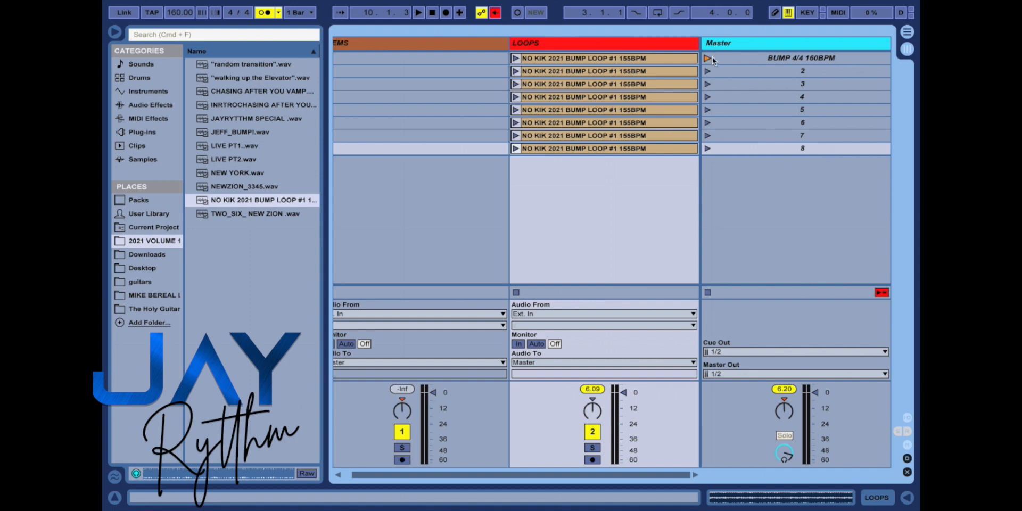
# Launch the first scene and switch to the second to check how the copied loops play in succession.
pyautogui.click(753, 58)
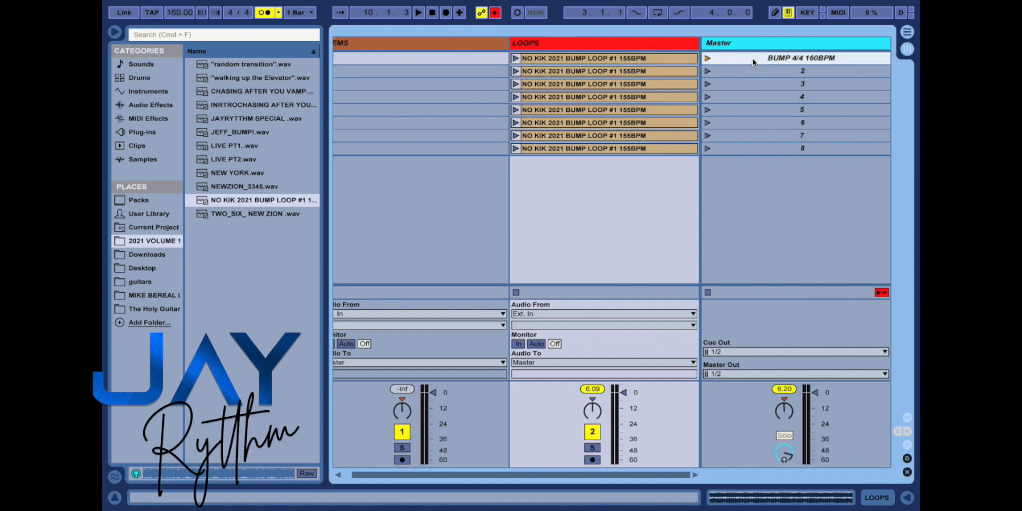
pyautogui.click(707, 58)
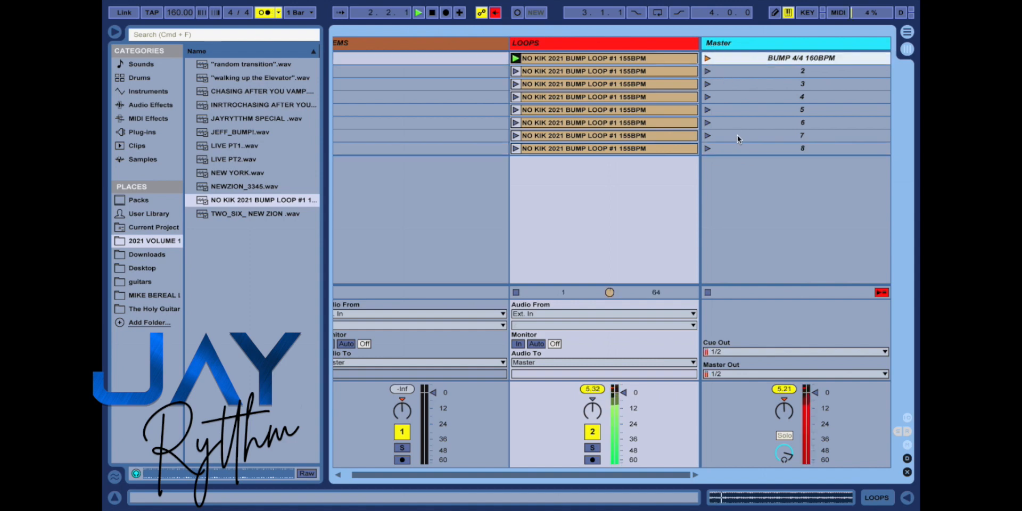
pyautogui.click(705, 71)
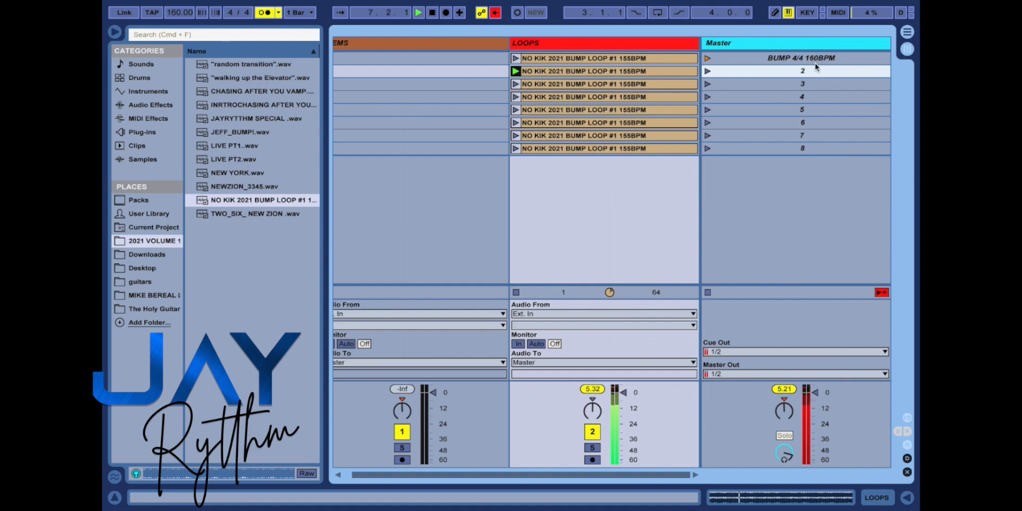
# Place JEFF_BUMP!.wav in the STEMS track's first clip slot and set its warp mode to Complex.
pyautogui.hscroll(-1, 542, 171)
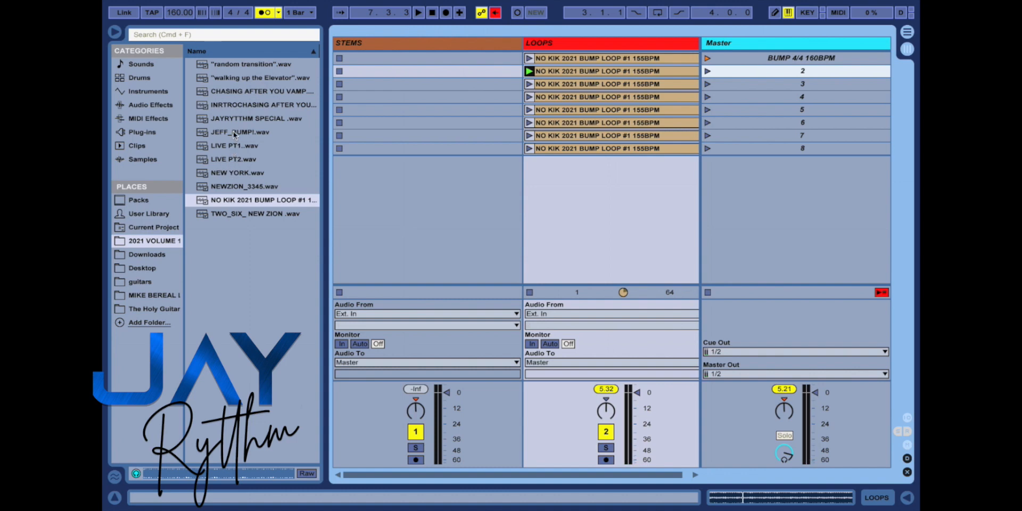
pyautogui.moveTo(233, 131); pyautogui.dragTo(369, 61)
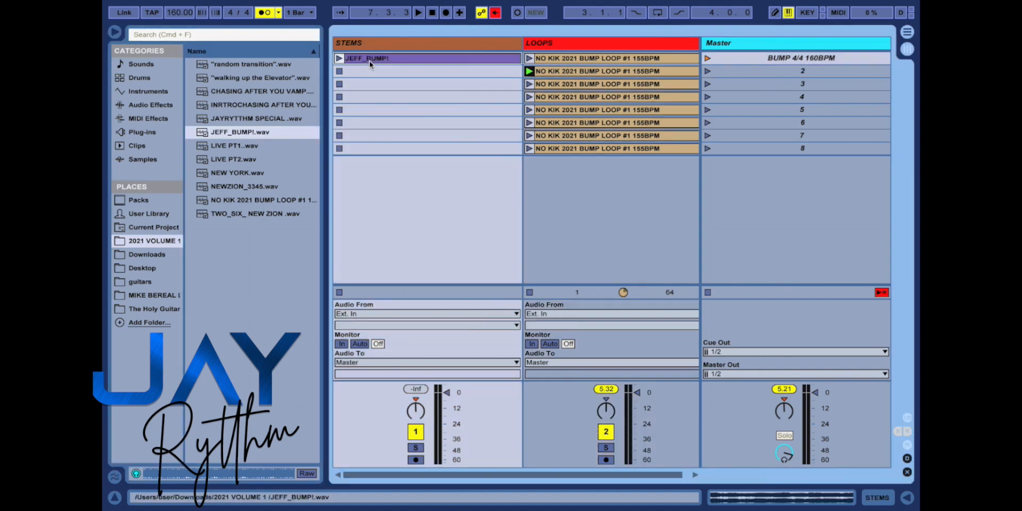
pyautogui.doubleClick(369, 60)
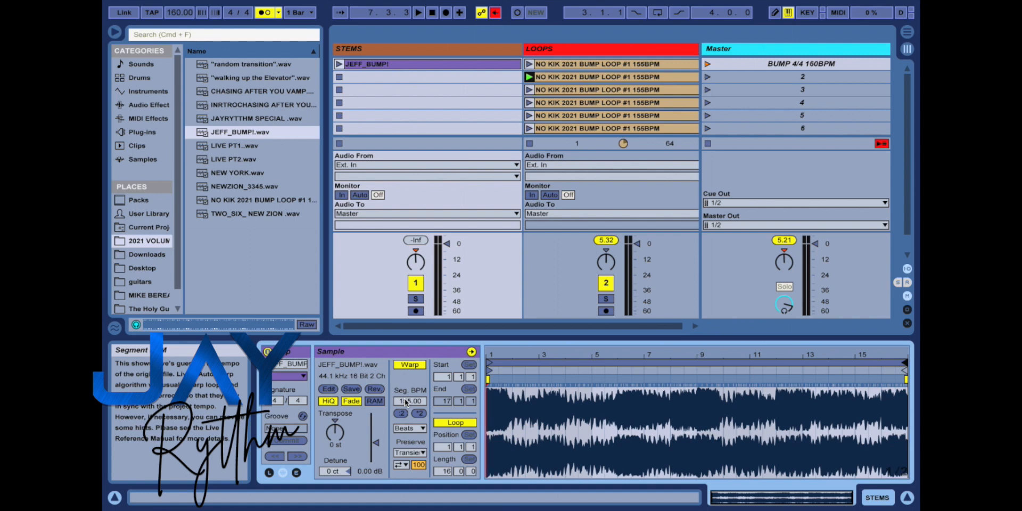
pyautogui.click(407, 428)
pyautogui.click(409, 481)
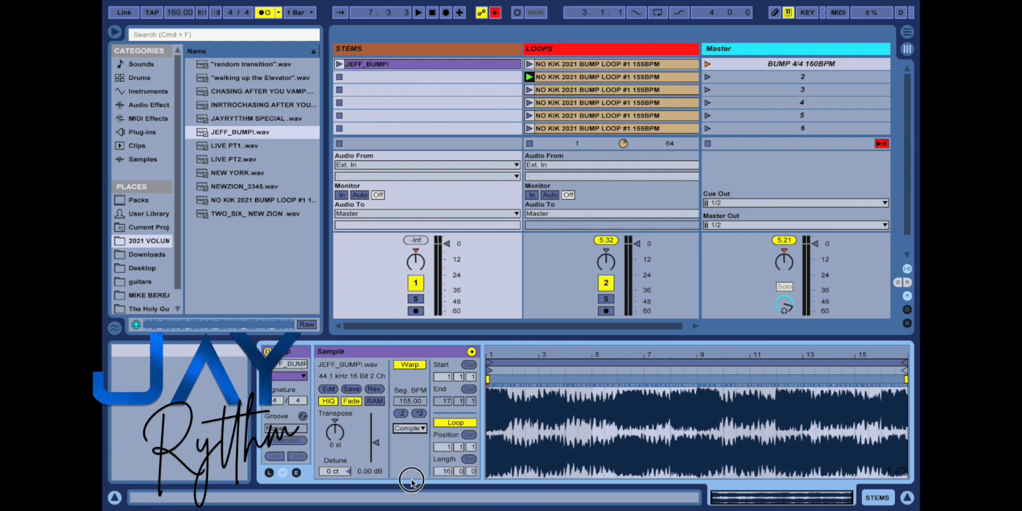
# Launch the BUMP 4/4 160BPM scene to hear the JEFF_BUMP! stem together with the loop.
pyautogui.click(707, 64)
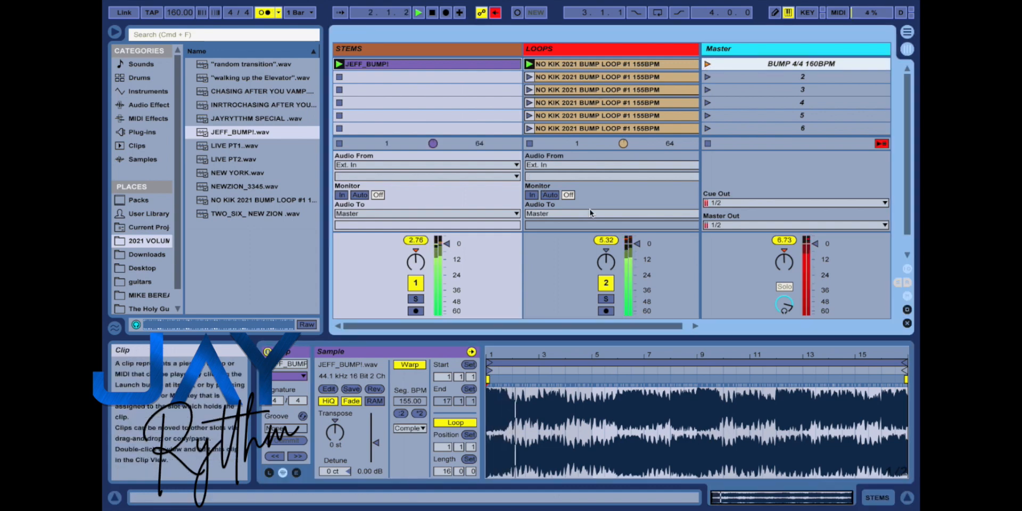
pyautogui.click(814, 243)
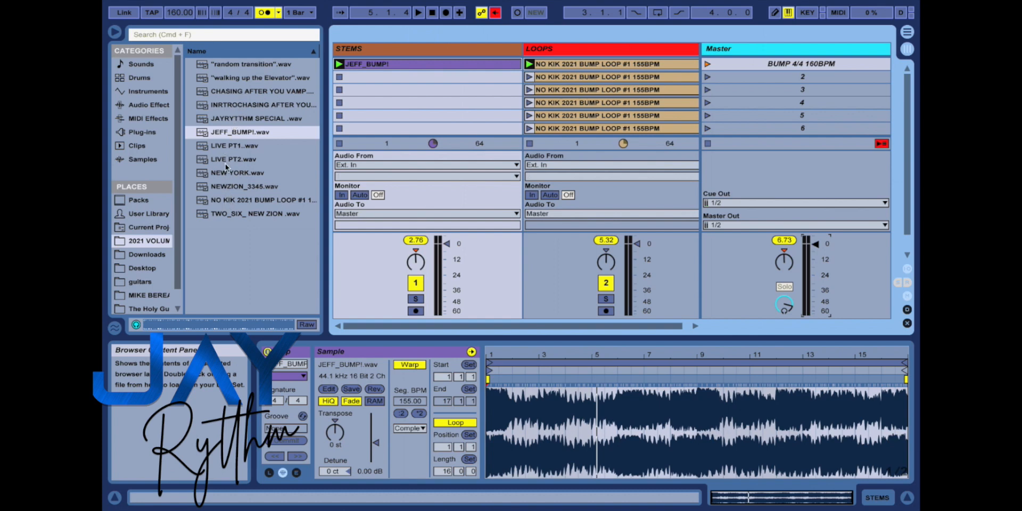
# Place LIVE PT1..wav and LIVE PT2.wav in the STEMS track's second and third slots, setting both clips' warp mode to Complex.
pyautogui.moveTo(227, 148); pyautogui.dragTo(363, 78)
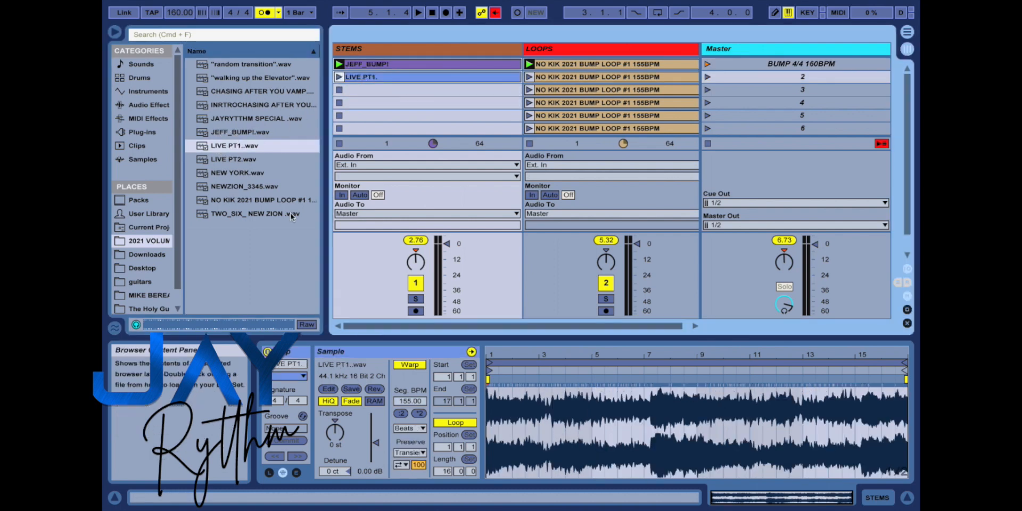
pyautogui.click(397, 452)
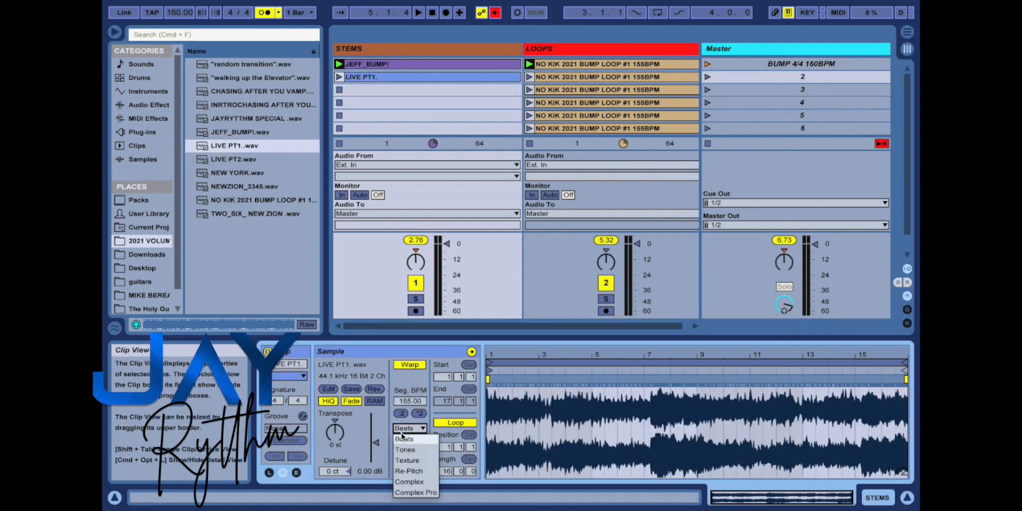
pyautogui.click(406, 483)
pyautogui.moveTo(241, 160); pyautogui.dragTo(363, 90)
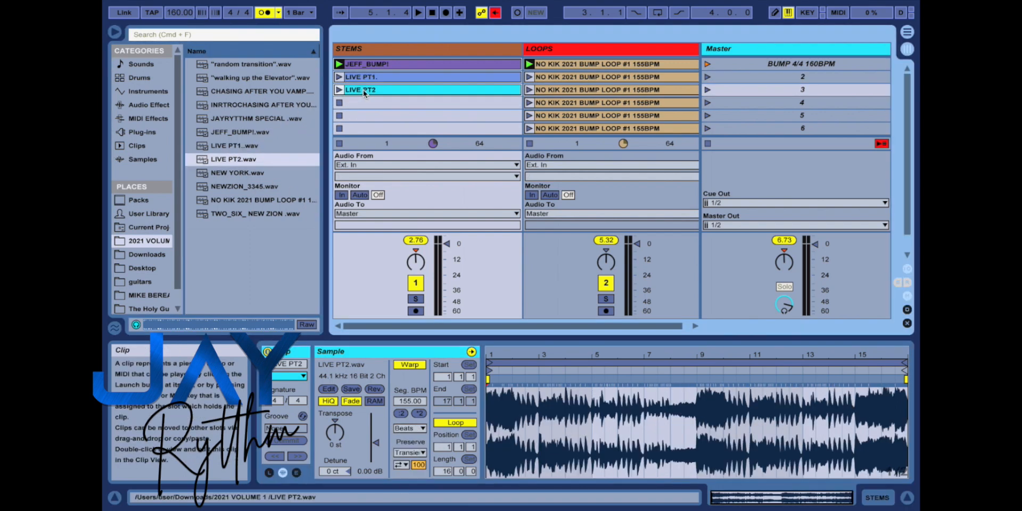
pyautogui.click(407, 429)
pyautogui.click(415, 482)
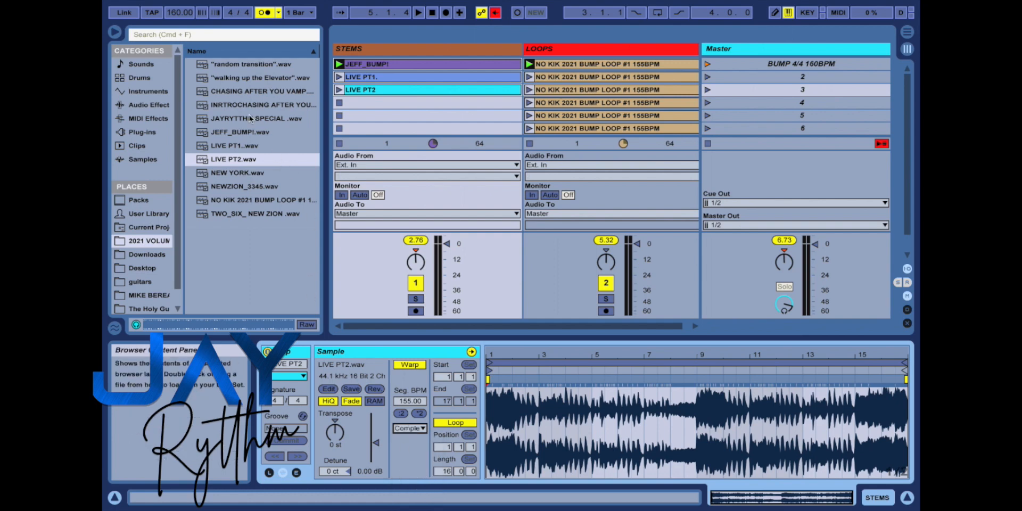
# Preview NEW YORK.wav, and place TWO_SIX_ NEW ZION .wav and NEWZION_3345.wav in the STEMS track's fourth and fifth slots.
pyautogui.click(231, 174)
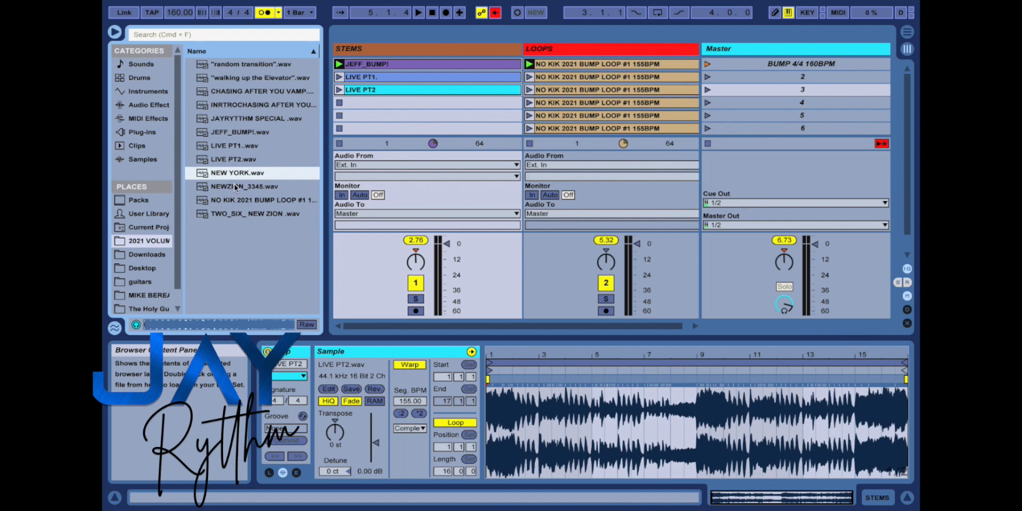
pyautogui.moveTo(252, 187); pyautogui.dragTo(368, 113)
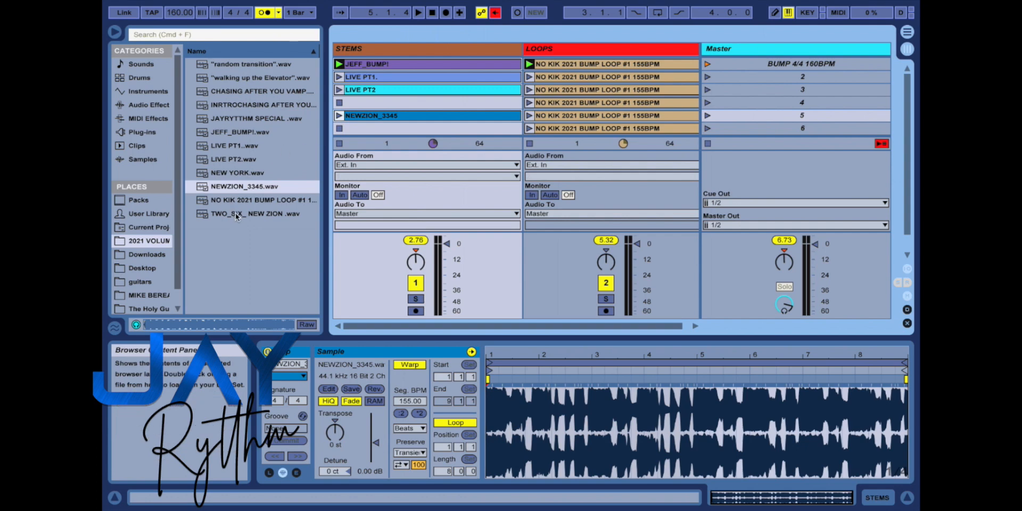
pyautogui.moveTo(235, 213); pyautogui.dragTo(365, 104)
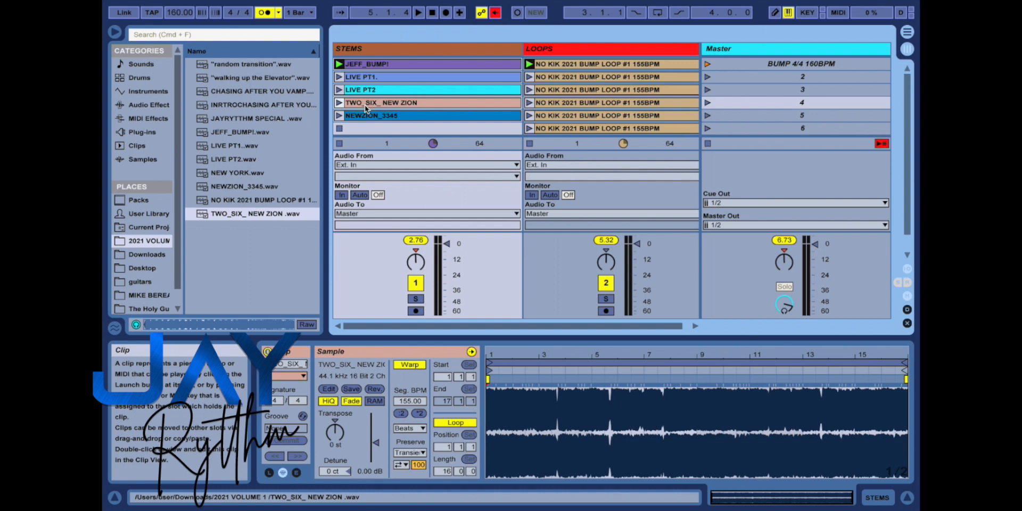
# Select all clips in the STEMS track together and set their warp mode to Complex.
pyautogui.click(375, 129)
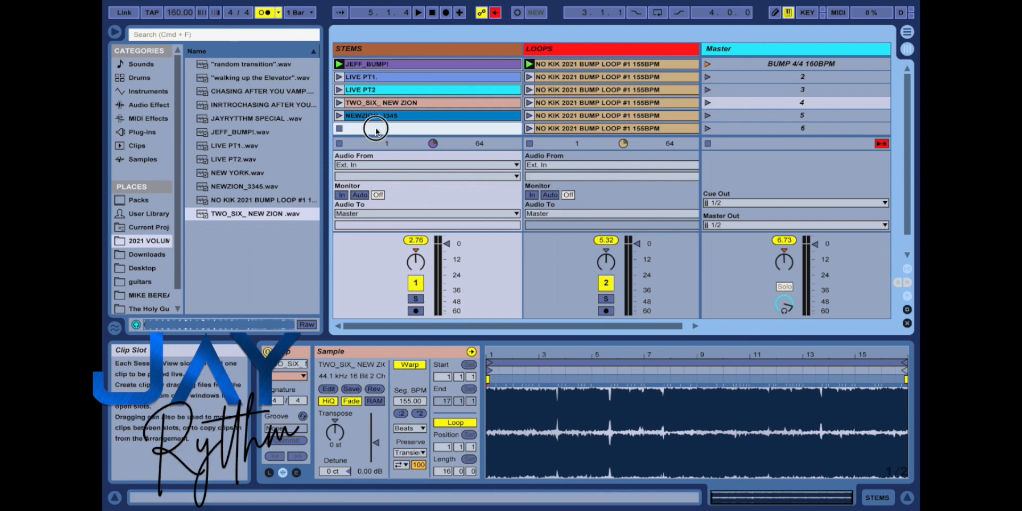
pyautogui.click(394, 46)
pyautogui.click(404, 429)
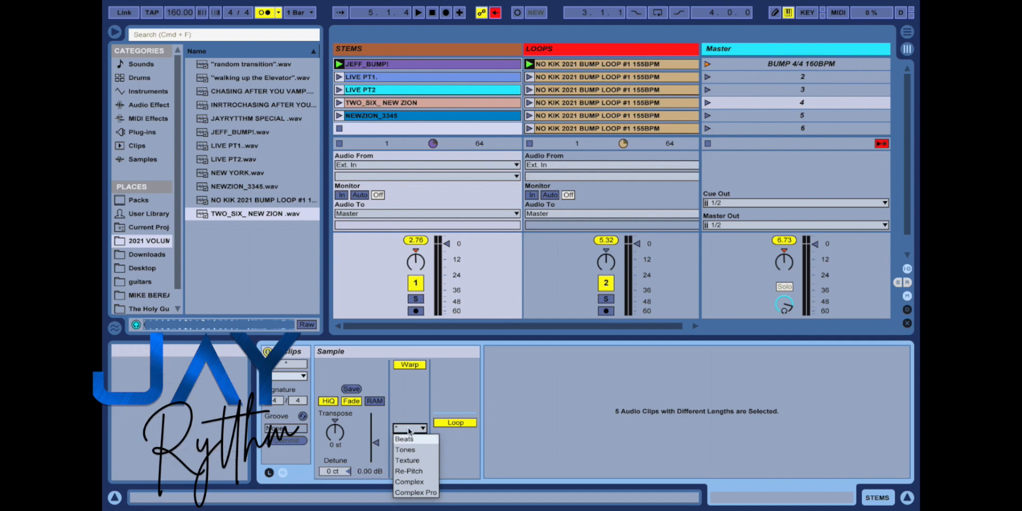
pyautogui.click(410, 482)
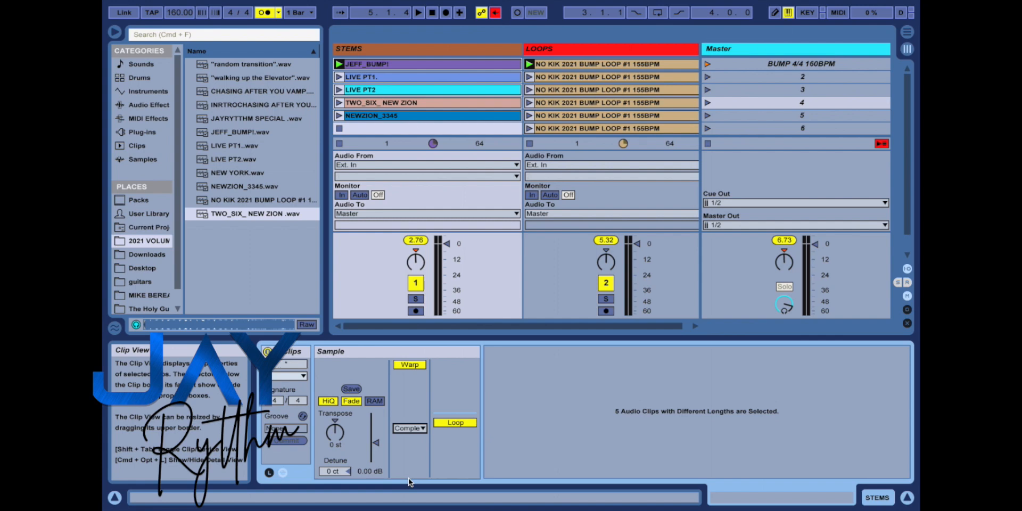
# Hide the browser and reselect all clips in the STEMS track to show their shared clip settings.
pyautogui.click(114, 33)
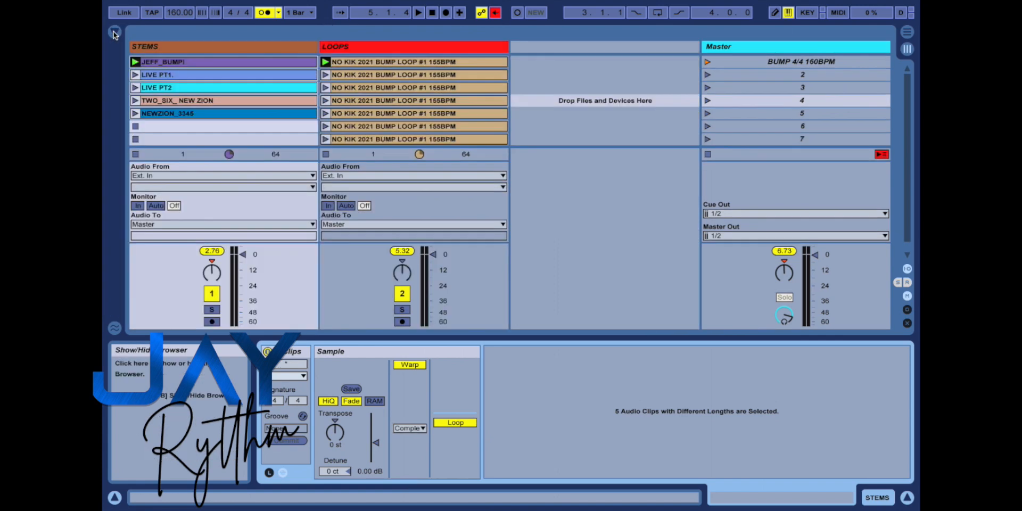
pyautogui.click(213, 140)
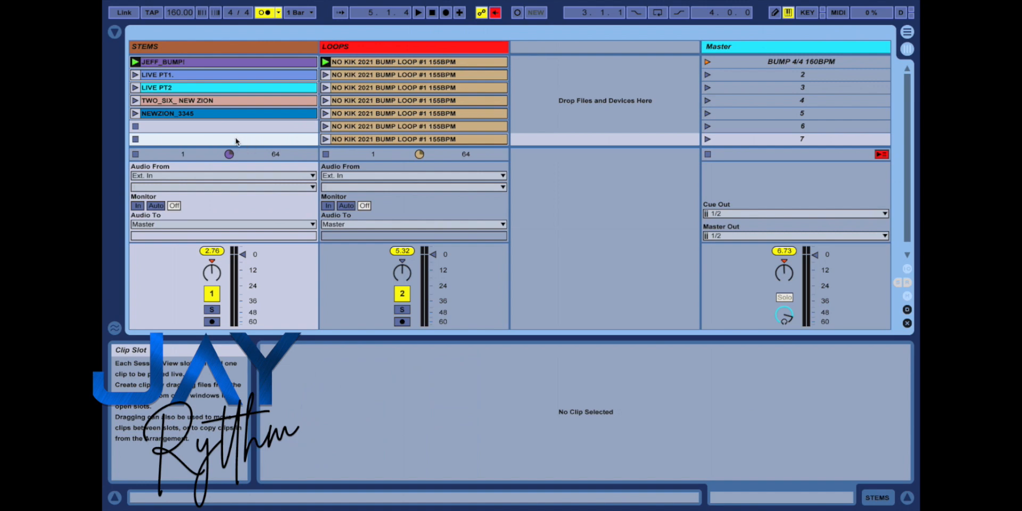
pyautogui.click(236, 140)
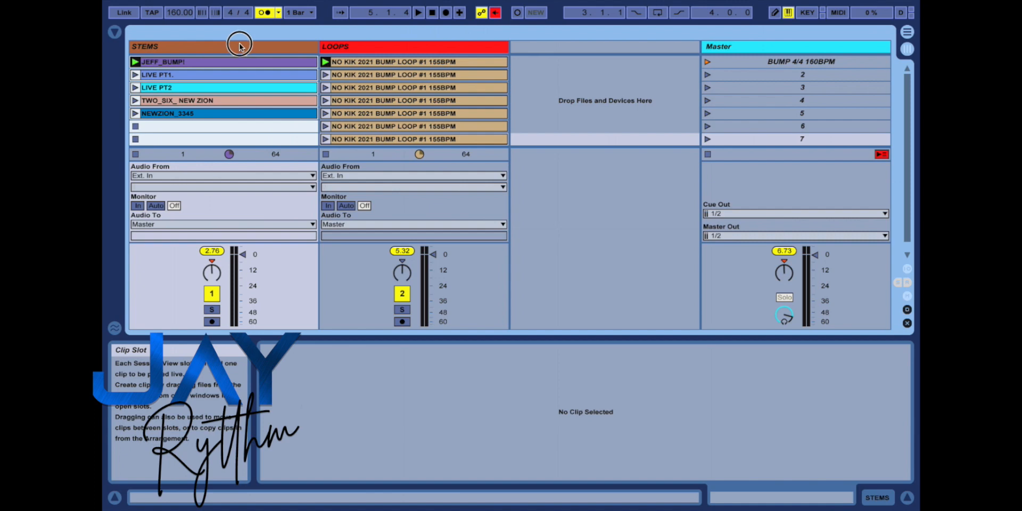
pyautogui.scroll(-1, 243, 141)
pyautogui.scroll(1, 242, 80)
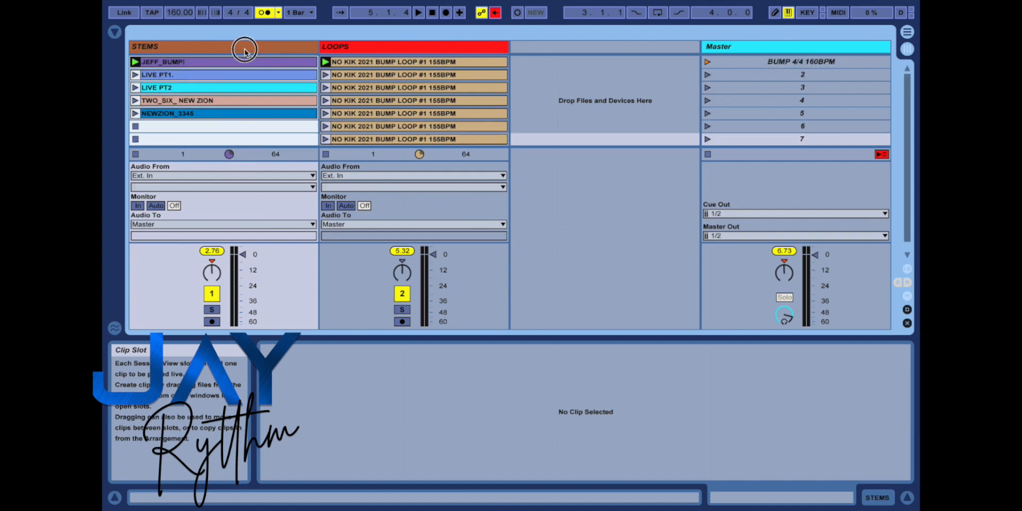
pyautogui.click(247, 46)
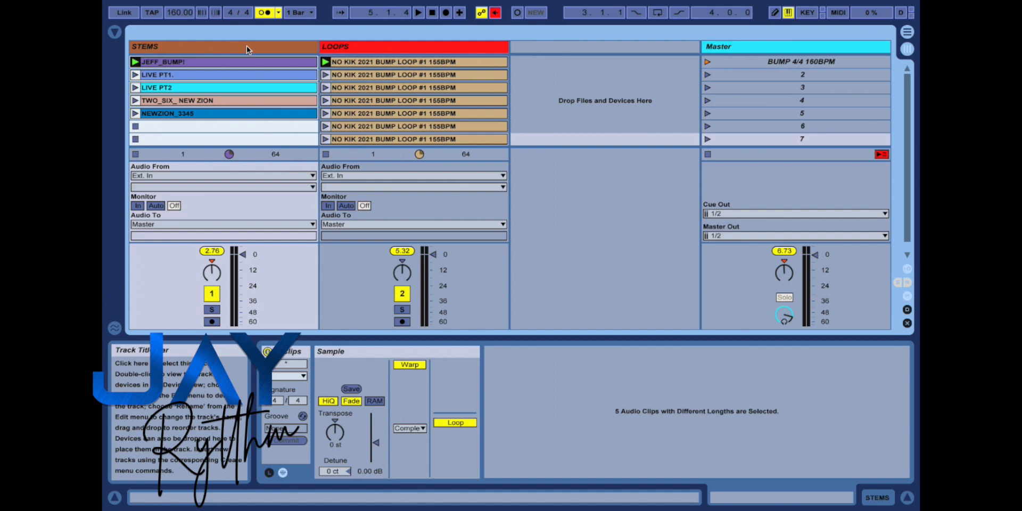
# Select all clips in the STEMS track and transpose them down to -5 st while auditioning the playback.
pyautogui.click(191, 140)
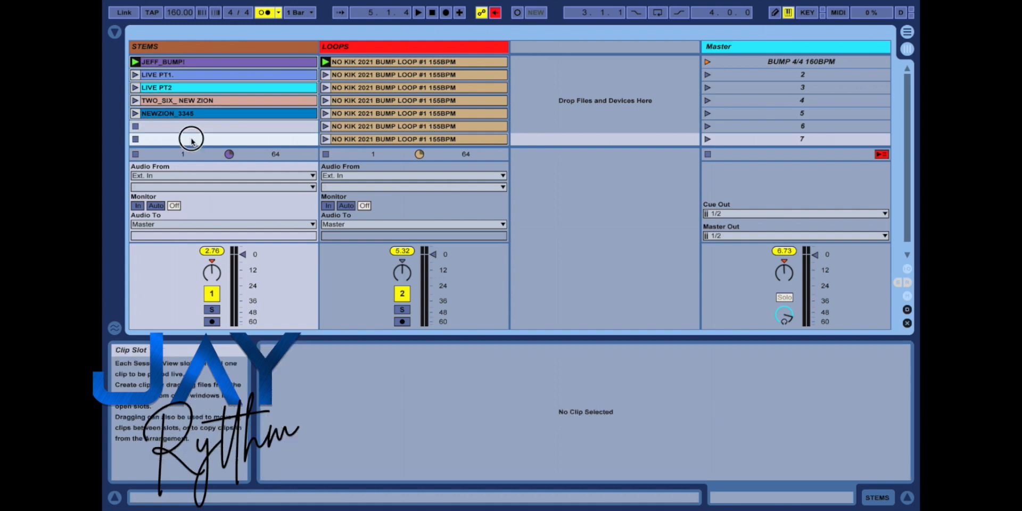
pyautogui.moveTo(191, 140); pyautogui.dragTo(189, 57)
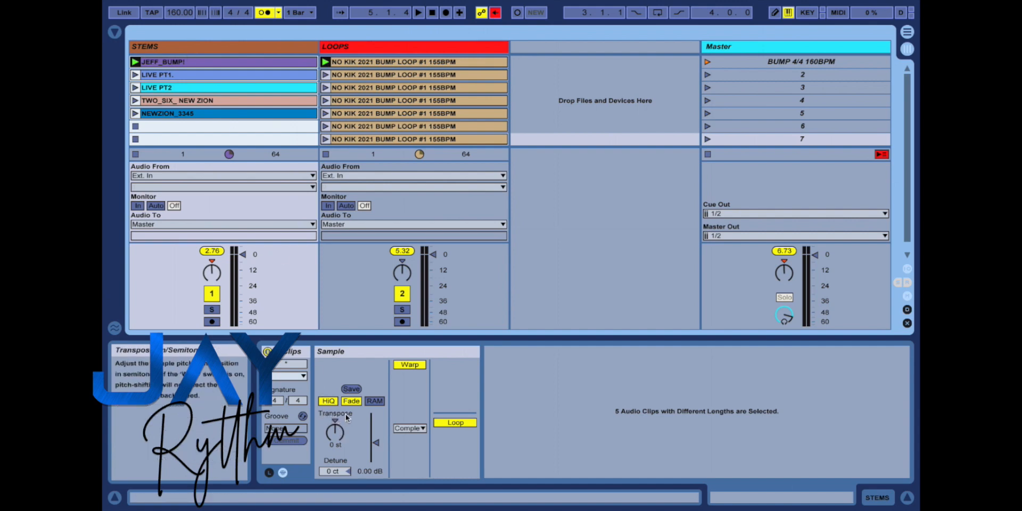
pyautogui.click(334, 442)
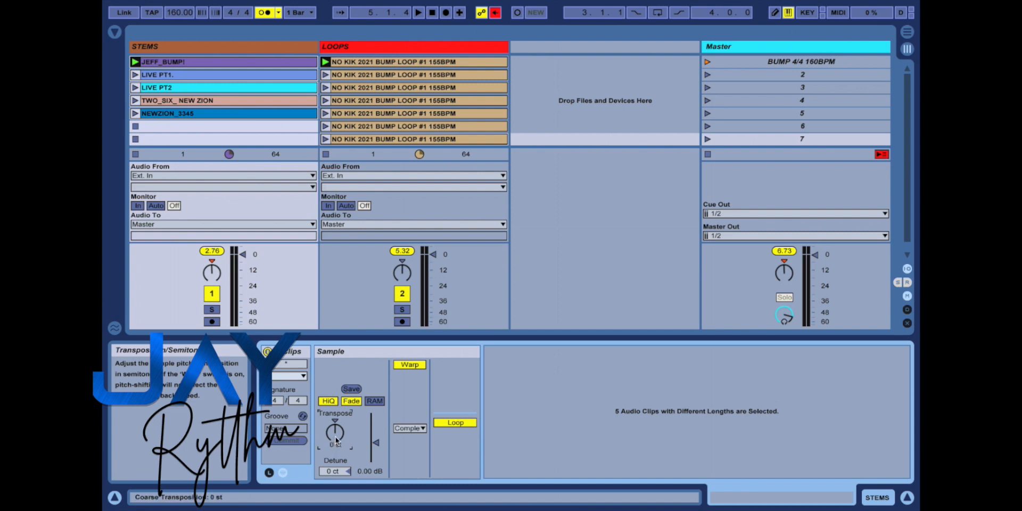
pyautogui.moveTo(336, 440); pyautogui.dragTo(336, 447)
pyautogui.moveTo(336, 437); pyautogui.dragTo(336, 429)
pyautogui.moveTo(335, 437); pyautogui.dragTo(335, 442)
pyautogui.scroll(2, 336, 437)
pyautogui.press('space')
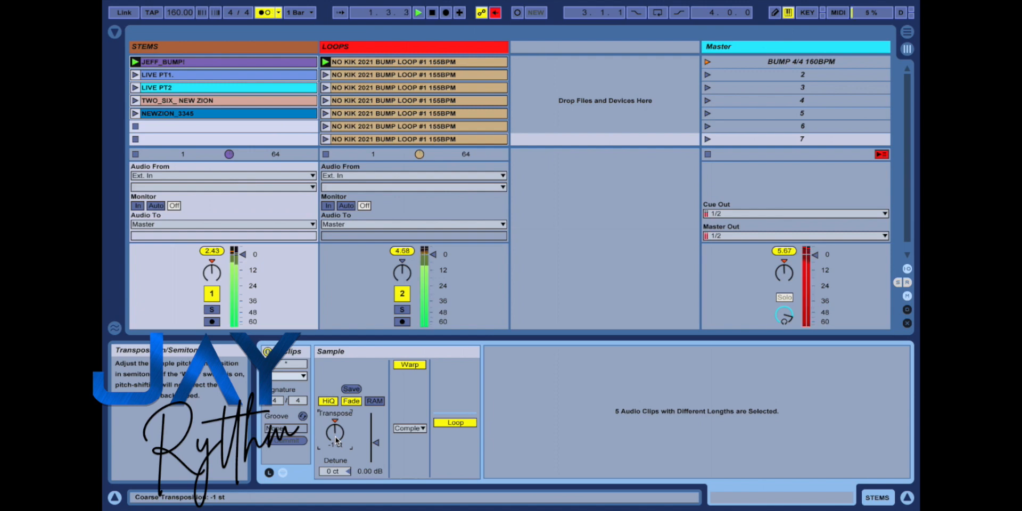
pyautogui.scroll(-1, 335, 436)
pyautogui.scroll(-1, 335, 439)
pyautogui.scroll(-2, 335, 439)
pyautogui.press('space')
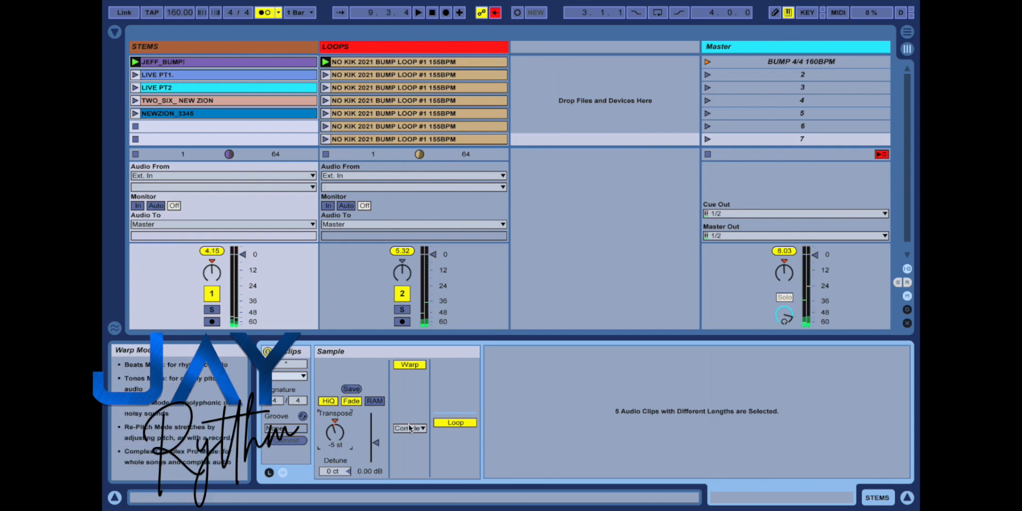
# Try the Complex Pro warp mode with an envelope of 8 on the selected STEMS clips, and start playback.
pyautogui.click(409, 427)
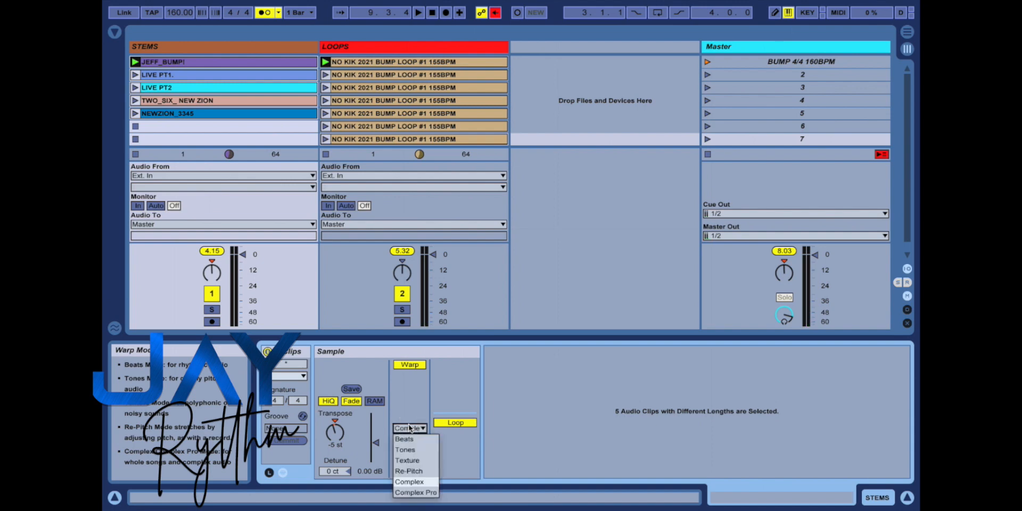
pyautogui.click(416, 492)
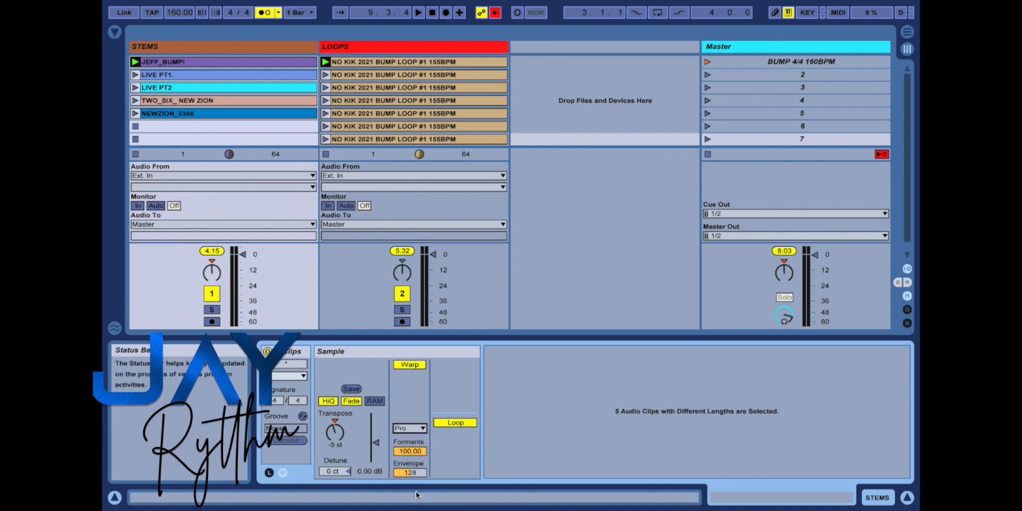
pyautogui.click(408, 473)
pyautogui.press('space')
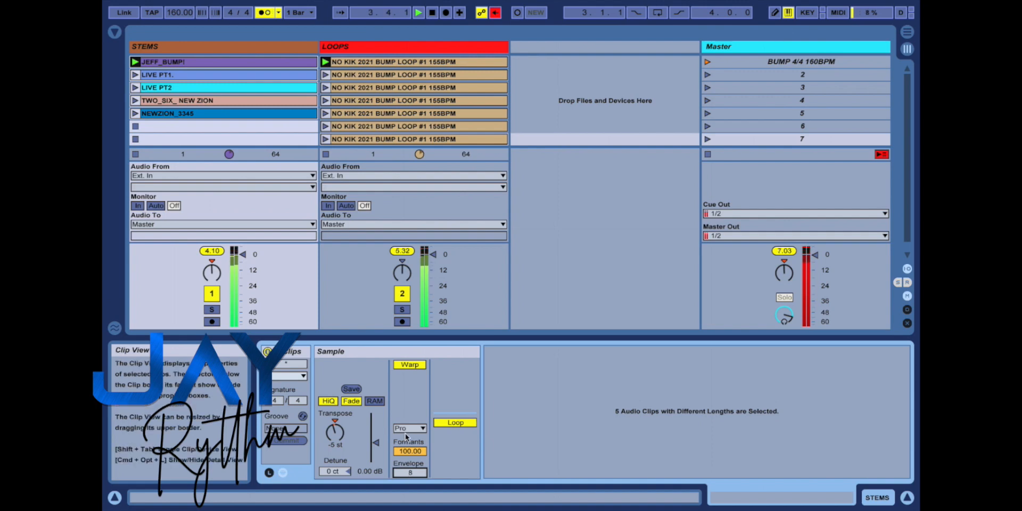
# Return the selected STEMS clips to the Complex warp mode.
pyautogui.click(410, 428)
pyautogui.click(409, 482)
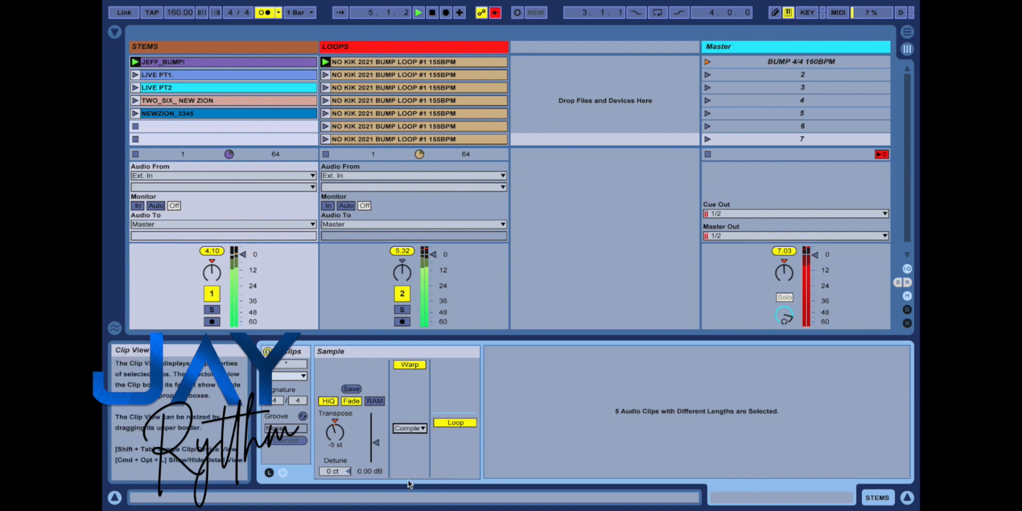
pyautogui.click(407, 429)
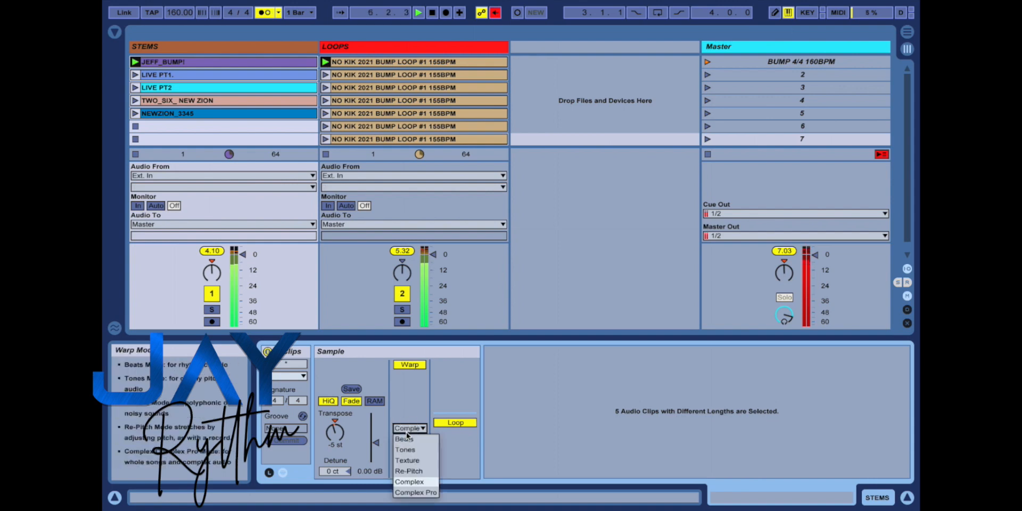
pyautogui.click(411, 404)
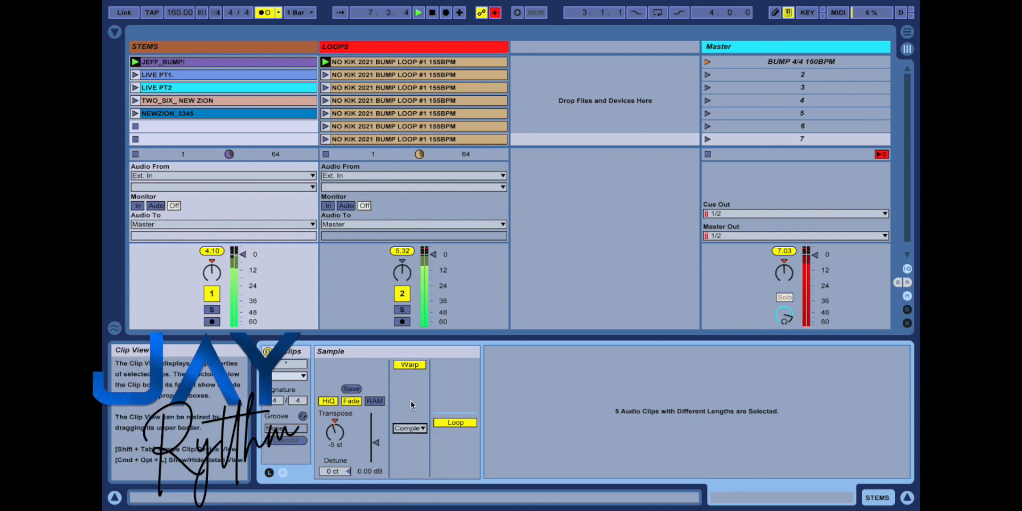
# Bring the transposition of the selected STEMS clips back to 0 st and stop playback.
pyautogui.moveTo(335, 430); pyautogui.dragTo(335, 433)
pyautogui.press('Up')
pyautogui.press('Up')
pyautogui.press('Up')
pyautogui.press('Up')
pyautogui.press('Up')
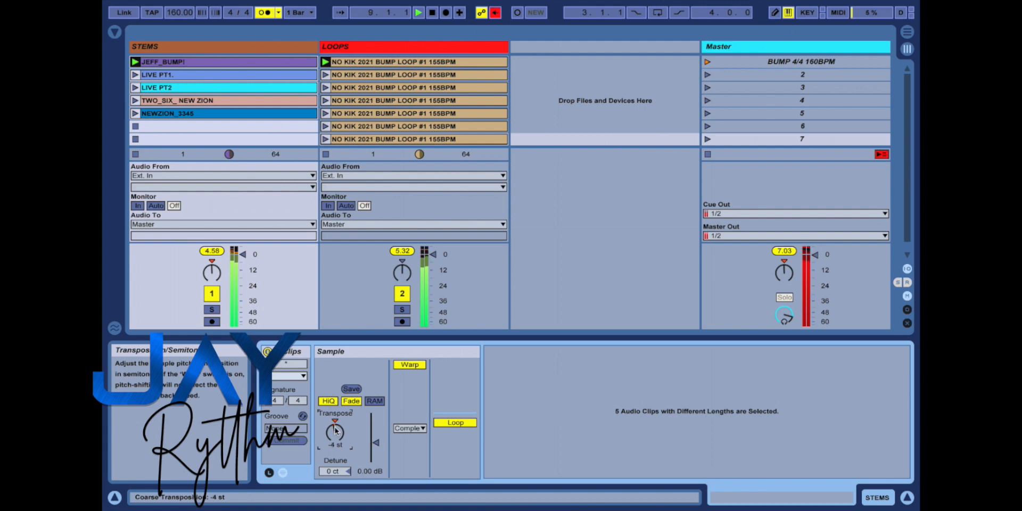
pyautogui.press('space')
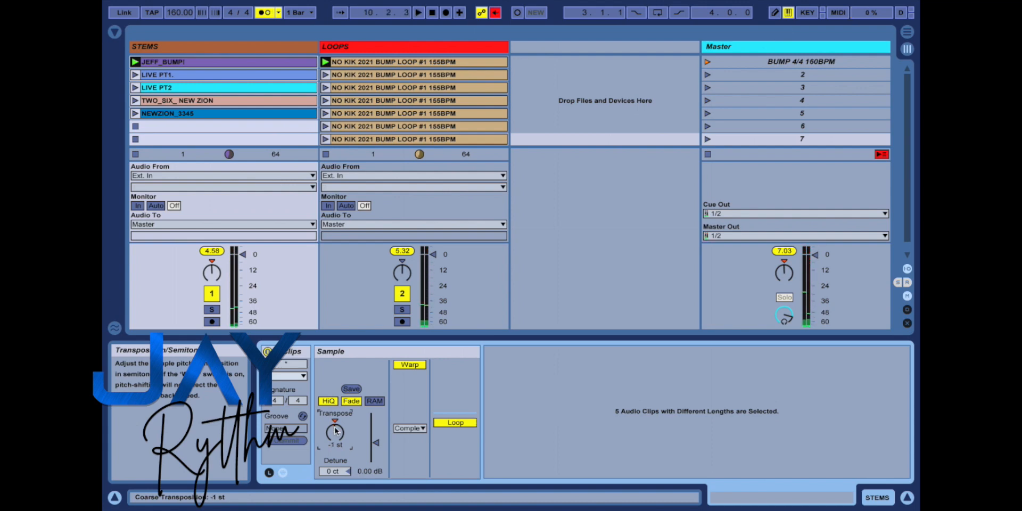
pyautogui.press('Up')
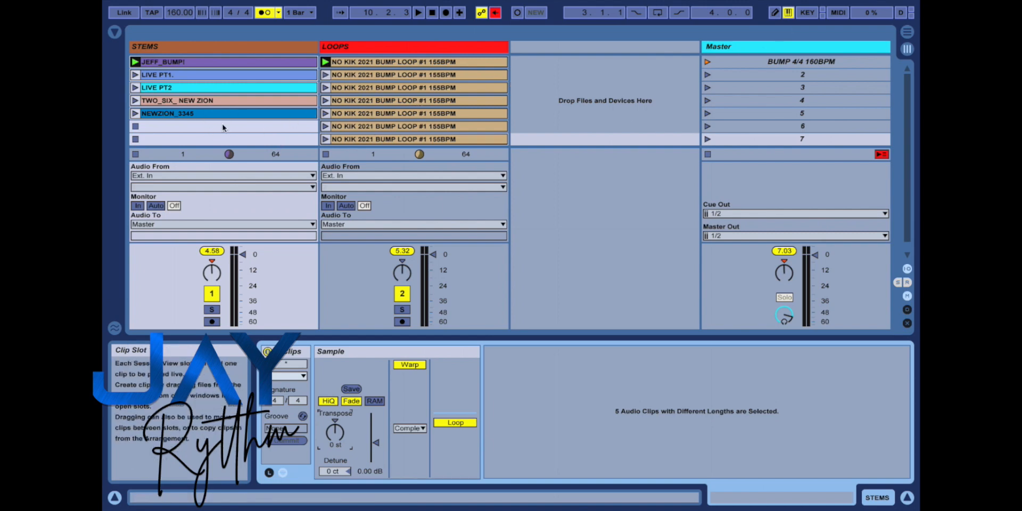
# Select the first clip in the LOOPS track and play it with that track soloed.
pyautogui.click(372, 67)
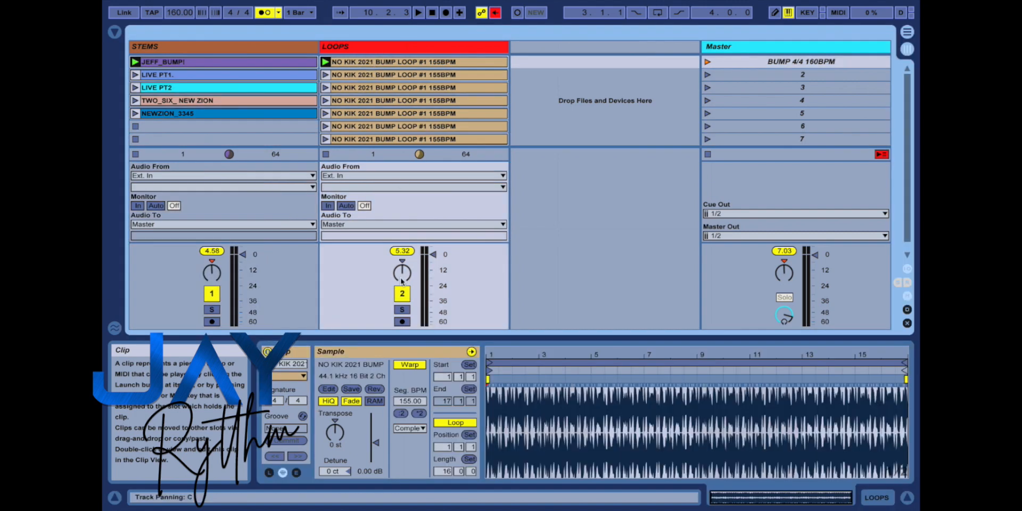
pyautogui.click(402, 309)
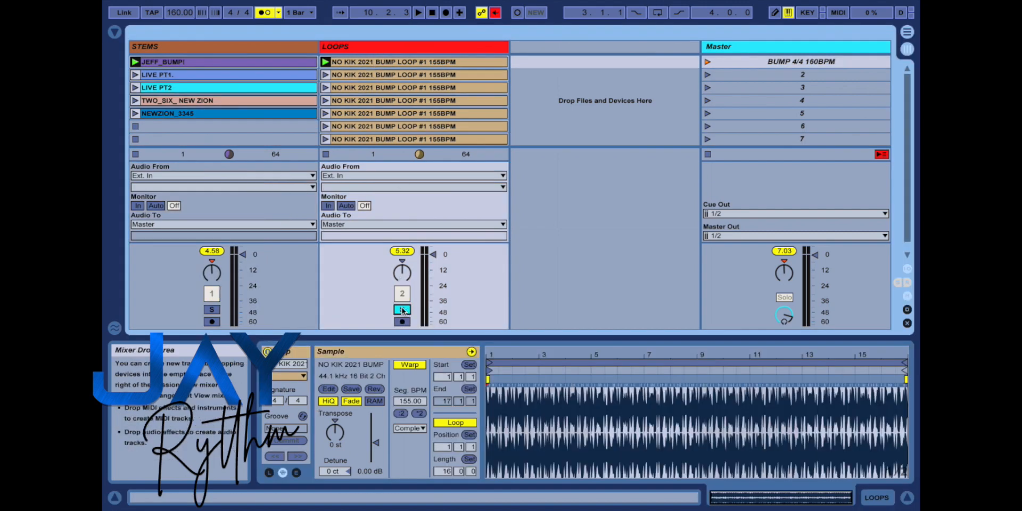
pyautogui.press('space')
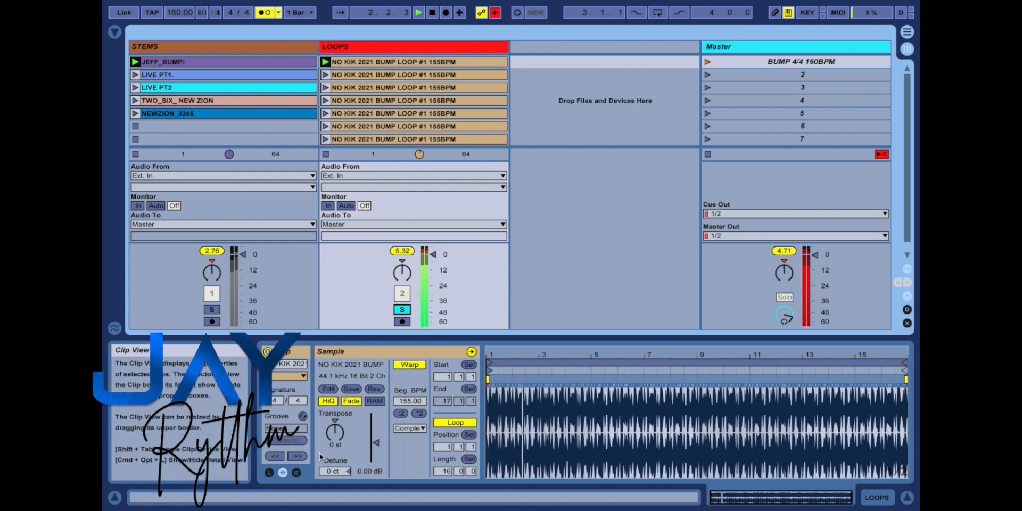
# Transpose the first LOOPS clip down to -4 st while it plays.
pyautogui.click(334, 441)
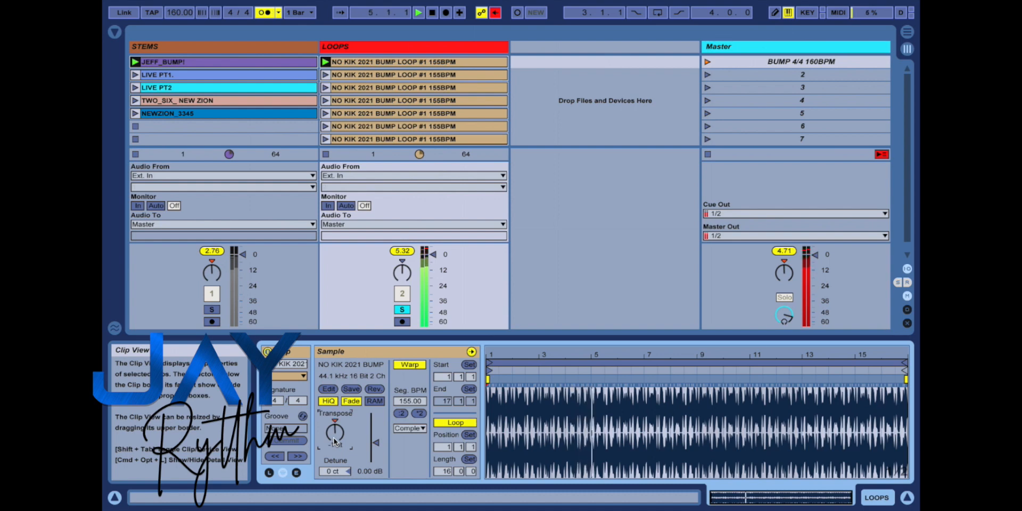
pyautogui.press('Down')
pyautogui.press('Down')
pyautogui.press('Down')
pyautogui.press('Down')
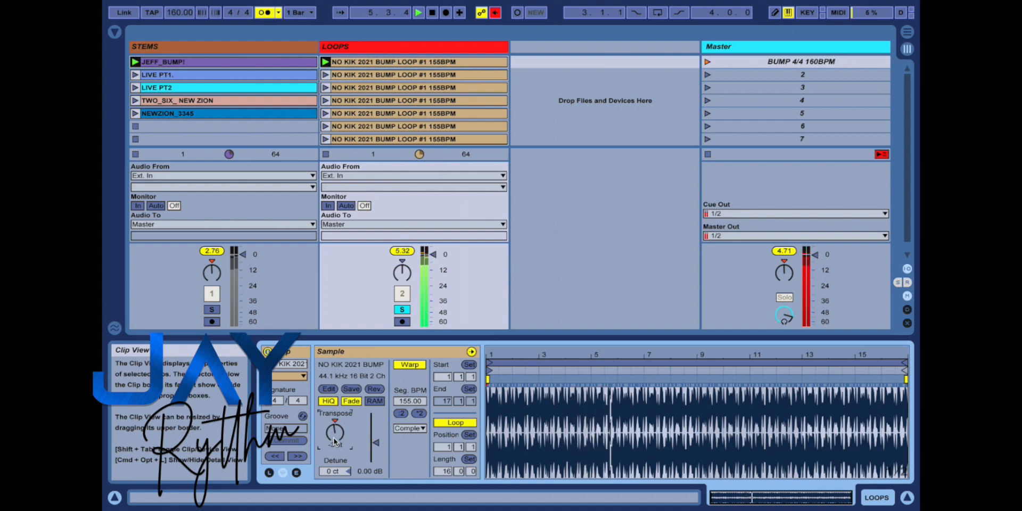
# Set the first LOOPS clip's warp mode to Complex Pro with an envelope of 8.
pyautogui.click(408, 428)
pyautogui.click(410, 498)
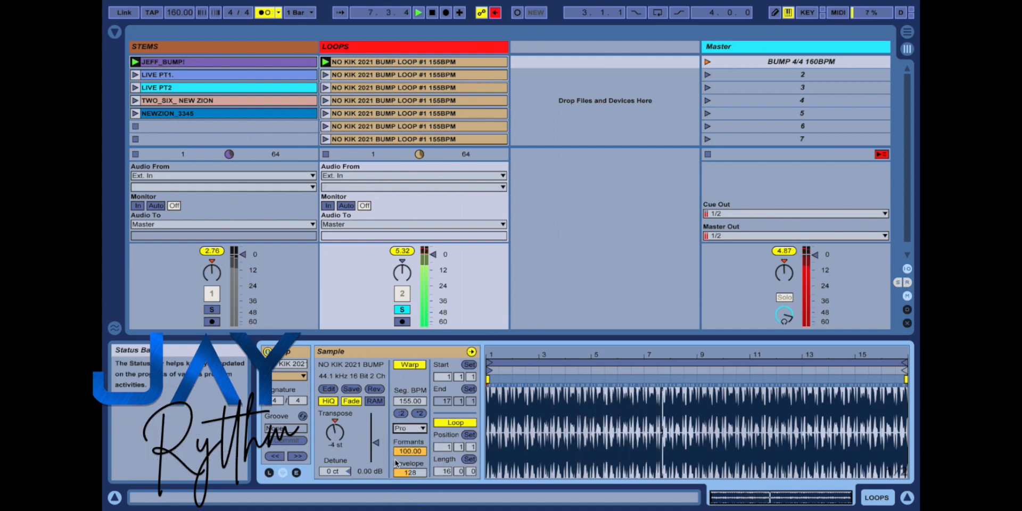
pyautogui.click(410, 472)
pyautogui.write('8')
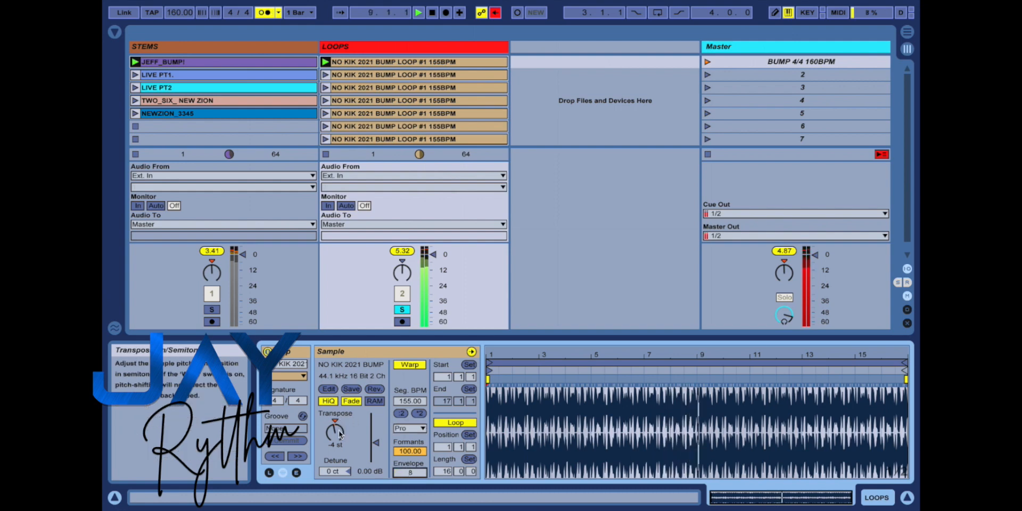
# Try the first LOOPS clip at 5 st, and restore it to 0 st with the Complex warp mode.
pyautogui.click(331, 441)
pyautogui.moveTo(331, 442)
pyautogui.mouseDown()
pyautogui.moveTo(331, 416)
pyautogui.moveTo(332, 430)
pyautogui.mouseUp()
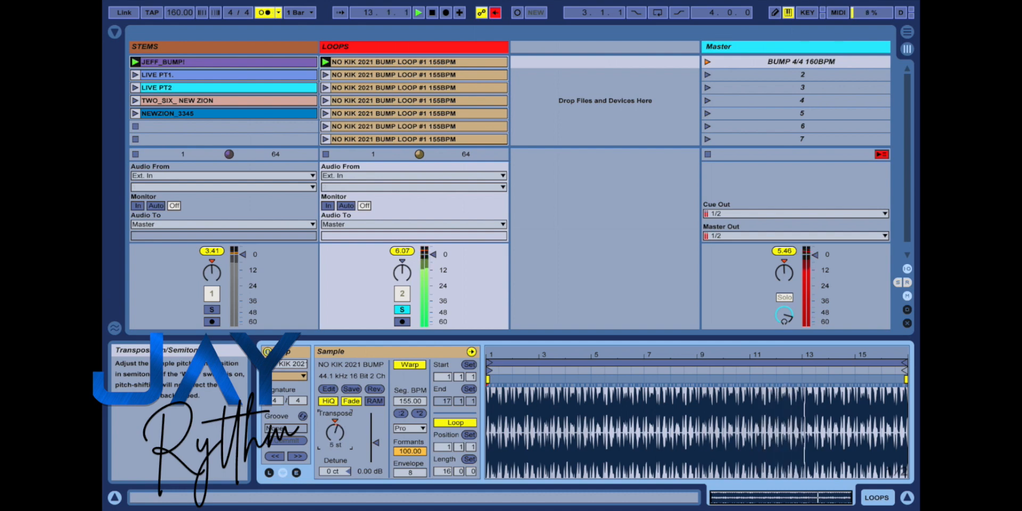
pyautogui.click(411, 431)
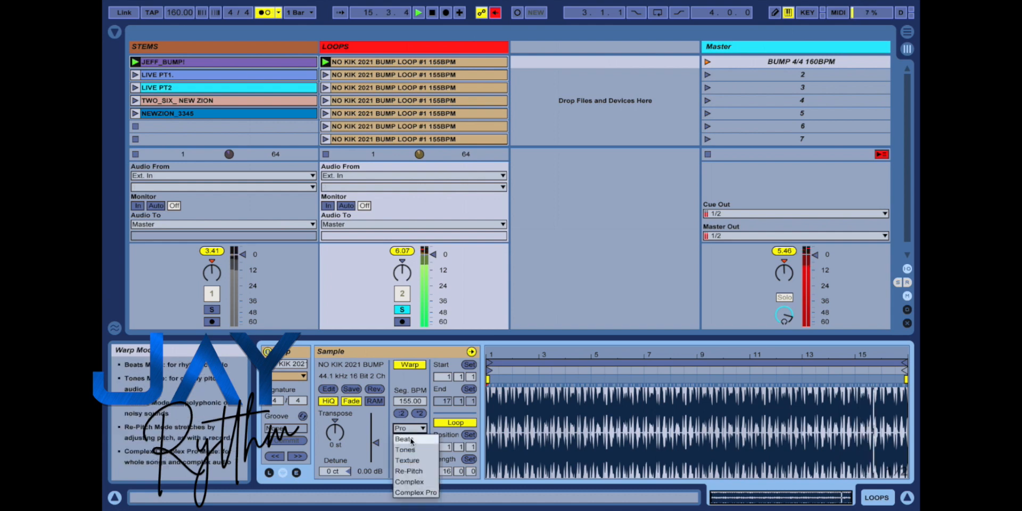
pyautogui.click(419, 483)
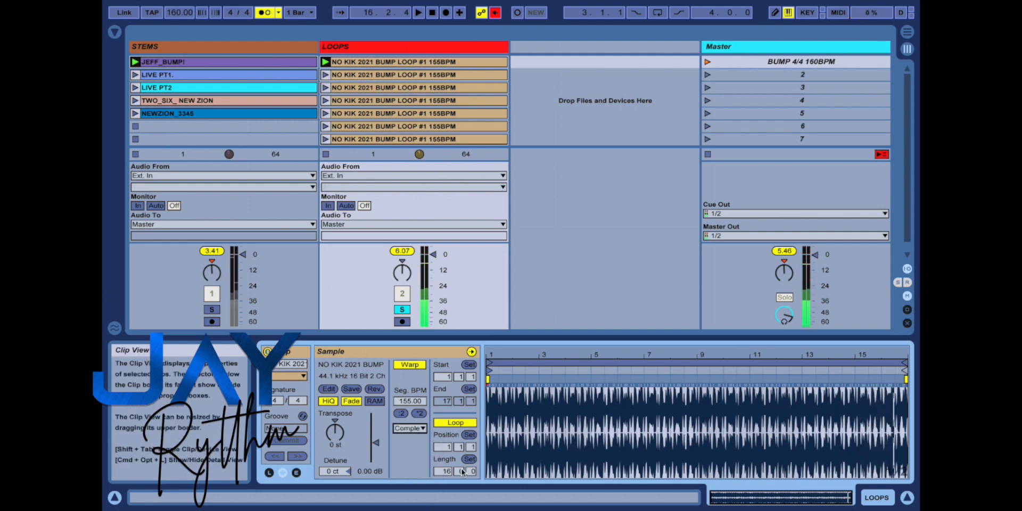
# Show the file browser and hide the clip detail view so the whole scene list is in sight.
pyautogui.click(116, 32)
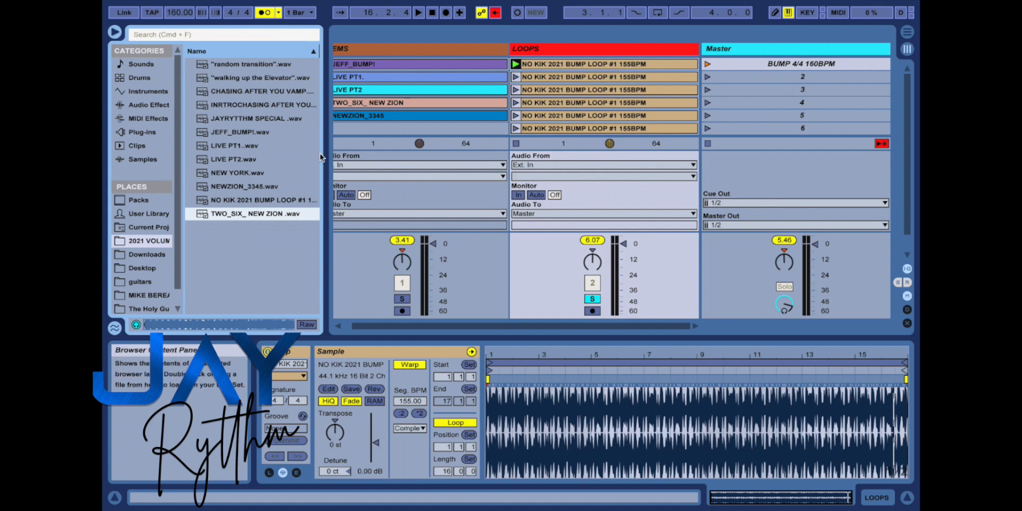
pyautogui.scroll(-2, 415, 109)
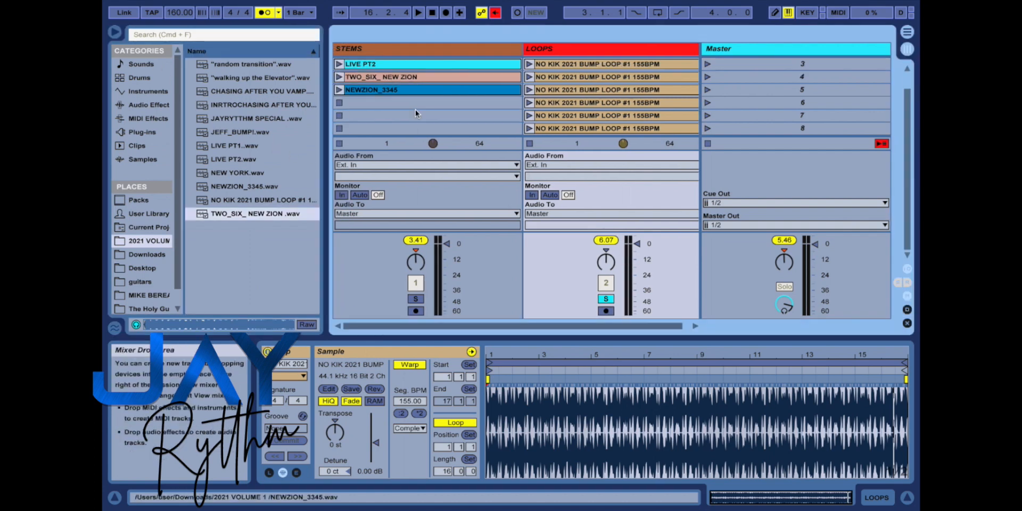
pyautogui.scroll(2, 415, 109)
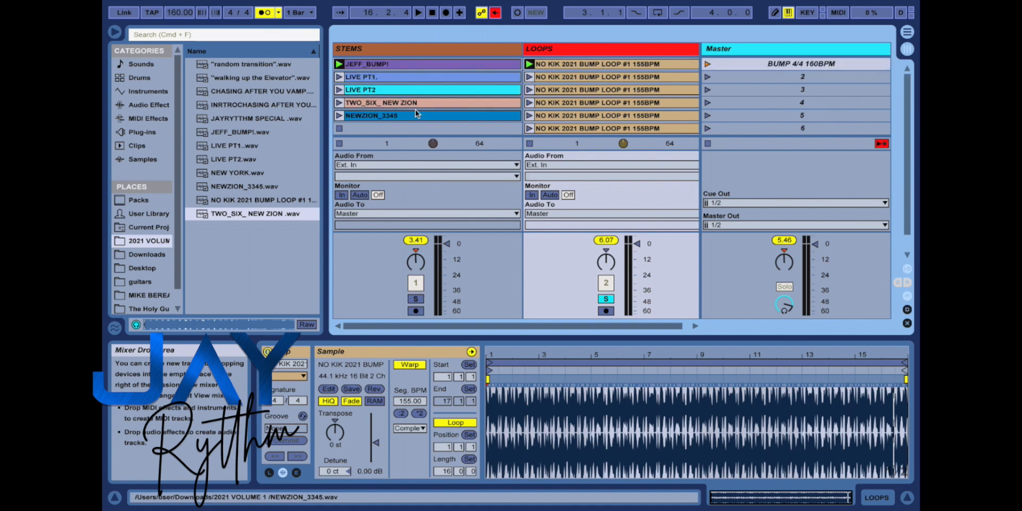
pyautogui.click(907, 498)
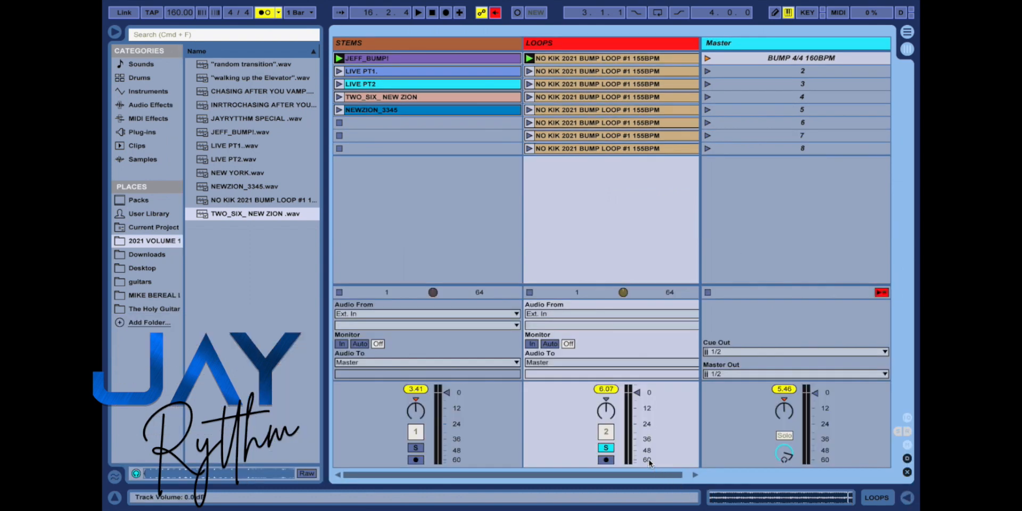
# Turn off solo on the LOOPS track and move all the STEMS clips down one slot, leaving the first slot empty.
pyautogui.click(605, 448)
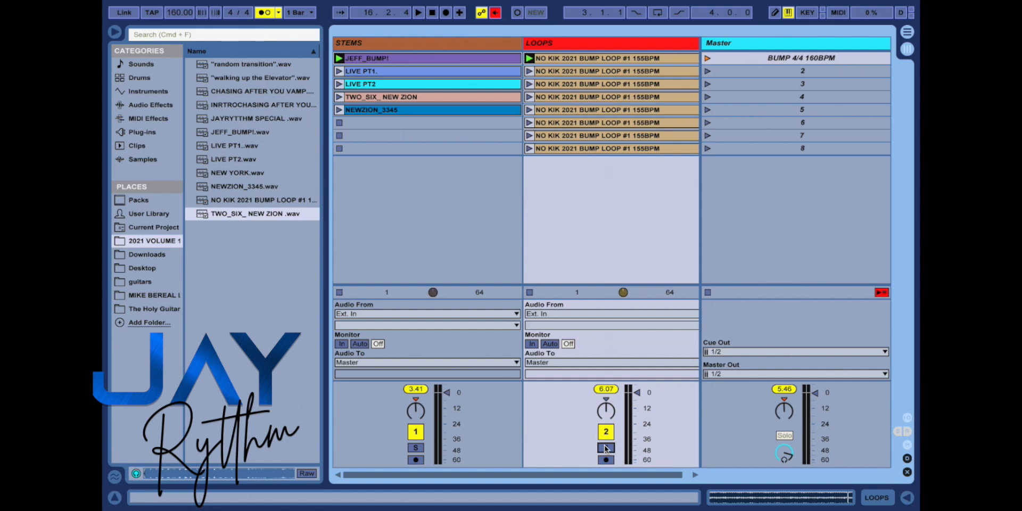
pyautogui.click(422, 123)
pyautogui.moveTo(424, 68)
pyautogui.mouseDown()
pyautogui.moveTo(424, 57)
pyautogui.moveTo(426, 80)
pyautogui.moveTo(426, 71)
pyautogui.mouseUp()
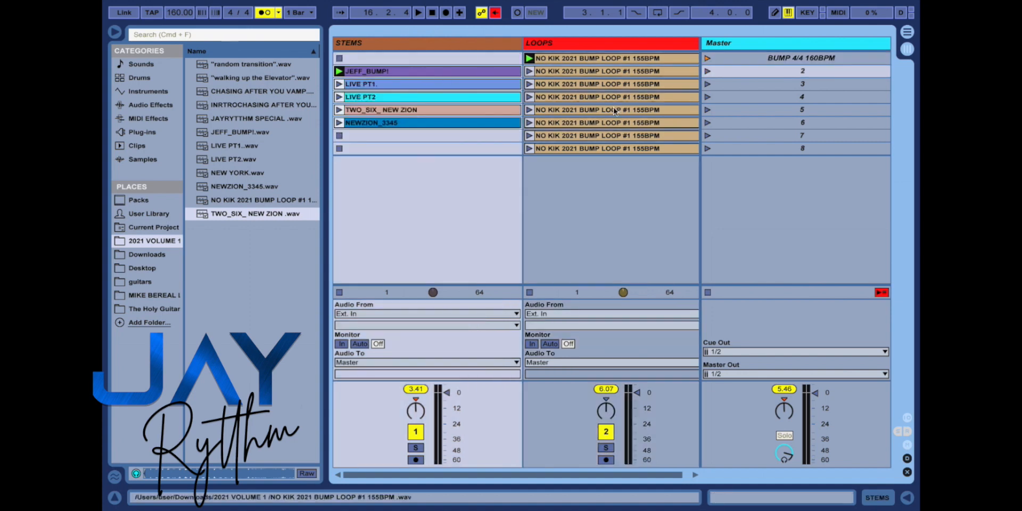
# Look at the key mapping overlay and leave key mapping mode without assigning any keys.
pyautogui.click(806, 16)
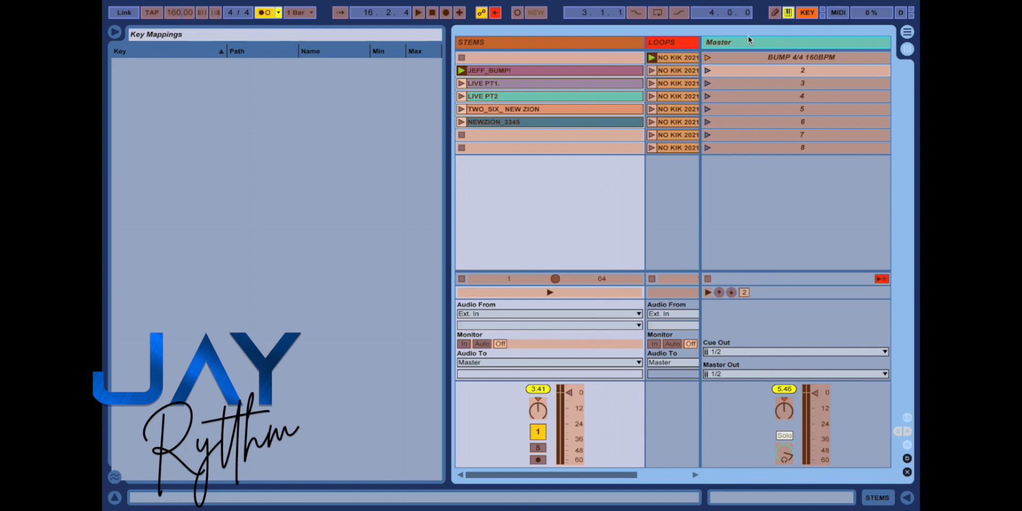
pyautogui.click(806, 13)
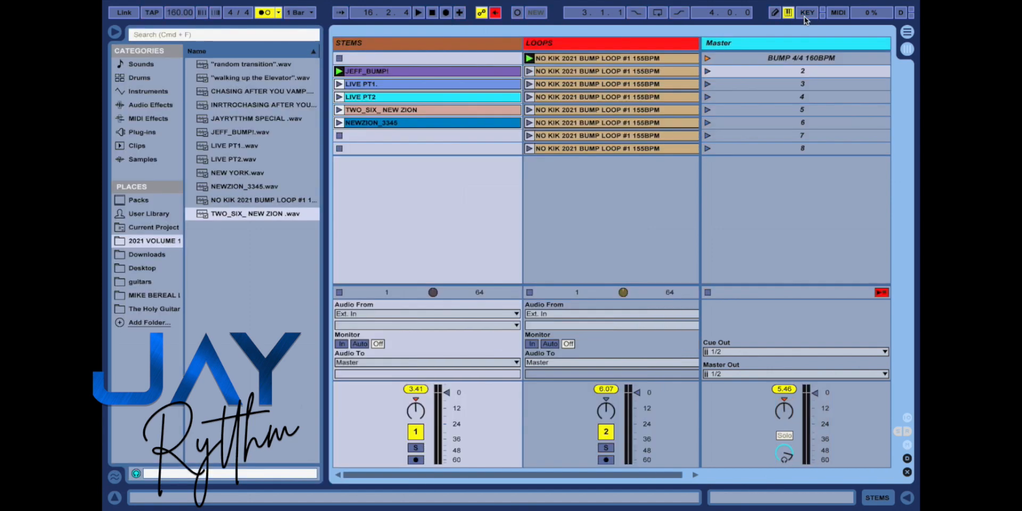
# Rename the second scene to JEFF BUMP and the third scene to LIVE PT1.
pyautogui.click(791, 75)
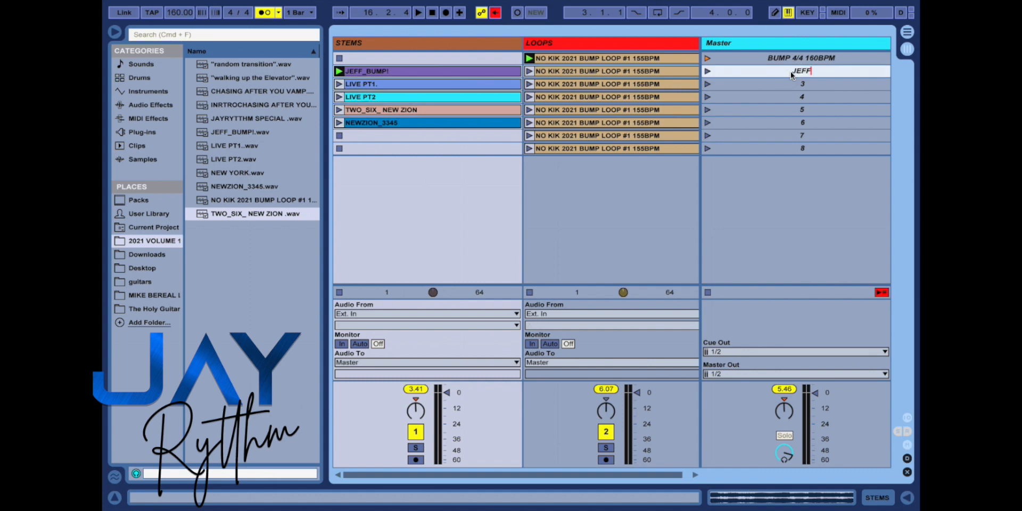
pyautogui.write('JEFF BUMP')
pyautogui.press('Tab')
pyautogui.write('LIVE')
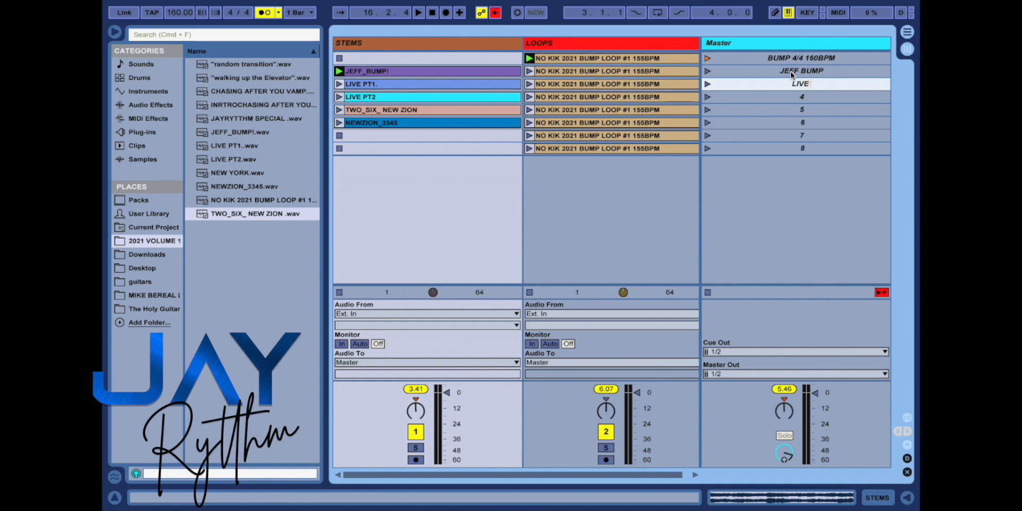
pyautogui.write(' PT1')
pyautogui.press('Tab')
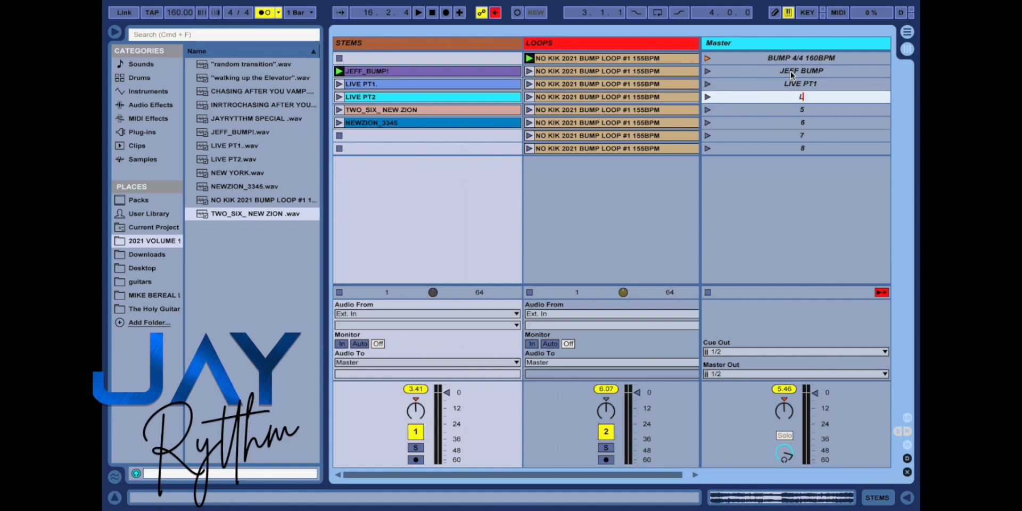
# Rename the fourth scene to LIVE PT 2, the fifth scene to 2-6 and the sixth scene to 3345.
pyautogui.write('LIVE PT 2')
pyautogui.press('Tab')
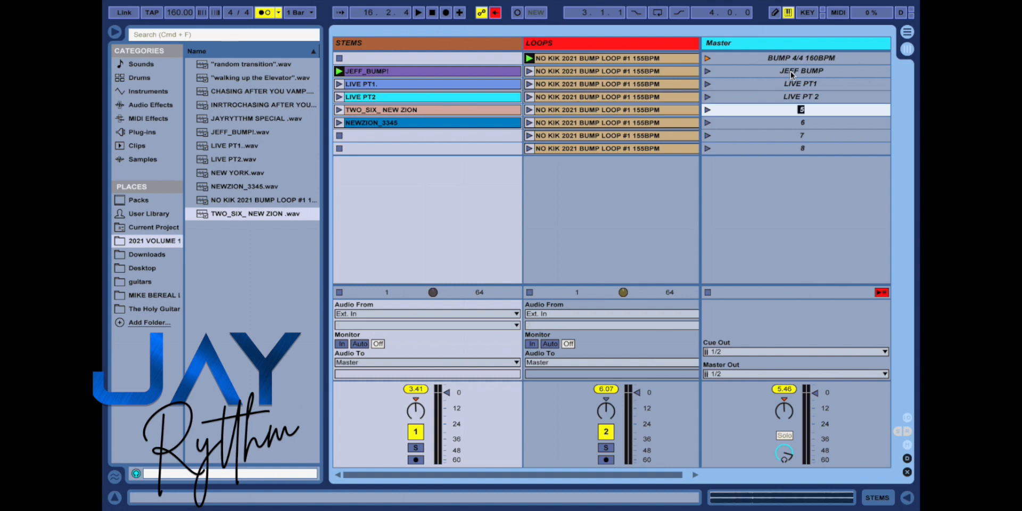
pyautogui.write('2-6')
pyautogui.press('Tab')
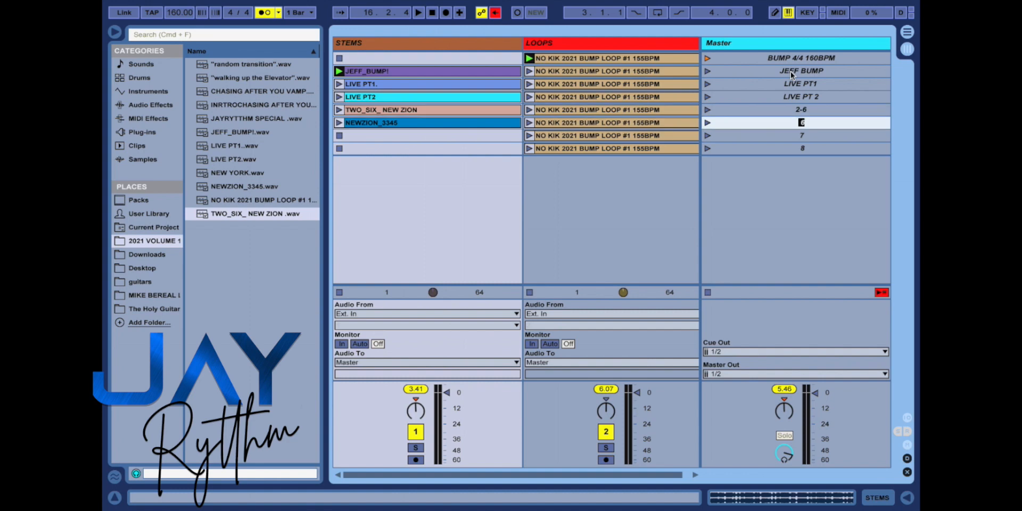
pyautogui.write('3345')
# Color the JEFF BUMP scene blue, the LIVE PT1 scene green and the LIVE PT 2 scene brown.
pyautogui.rightClick(811, 71)
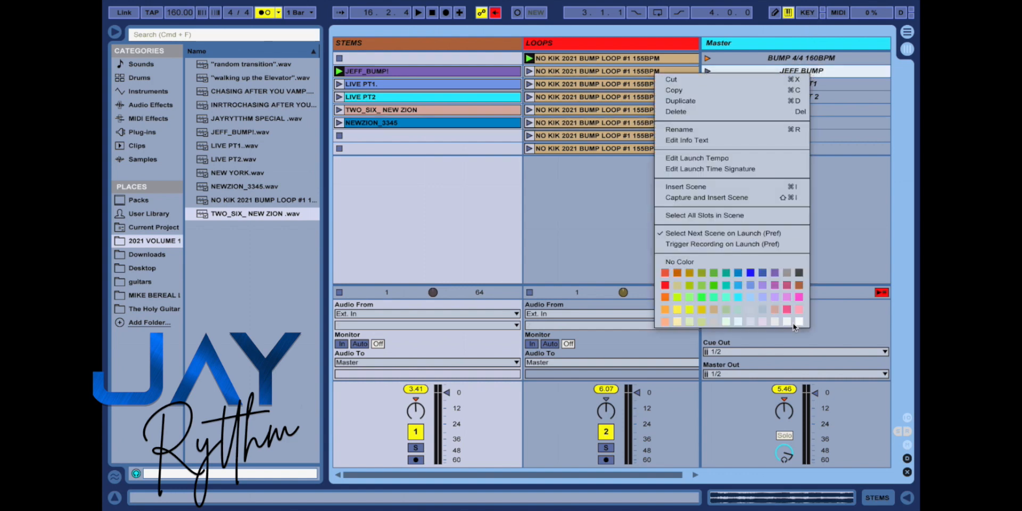
pyautogui.click(752, 286)
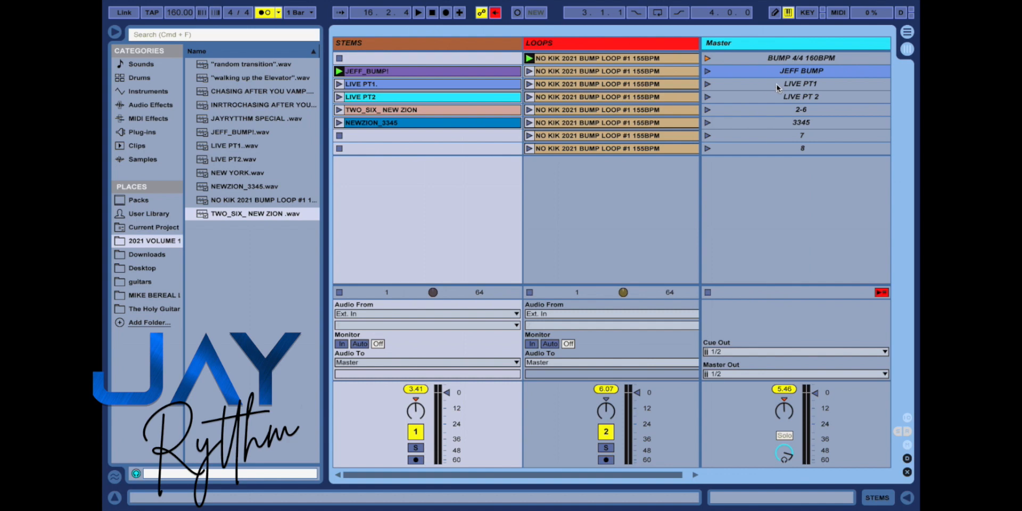
pyautogui.rightClick(777, 87)
pyautogui.click(678, 307)
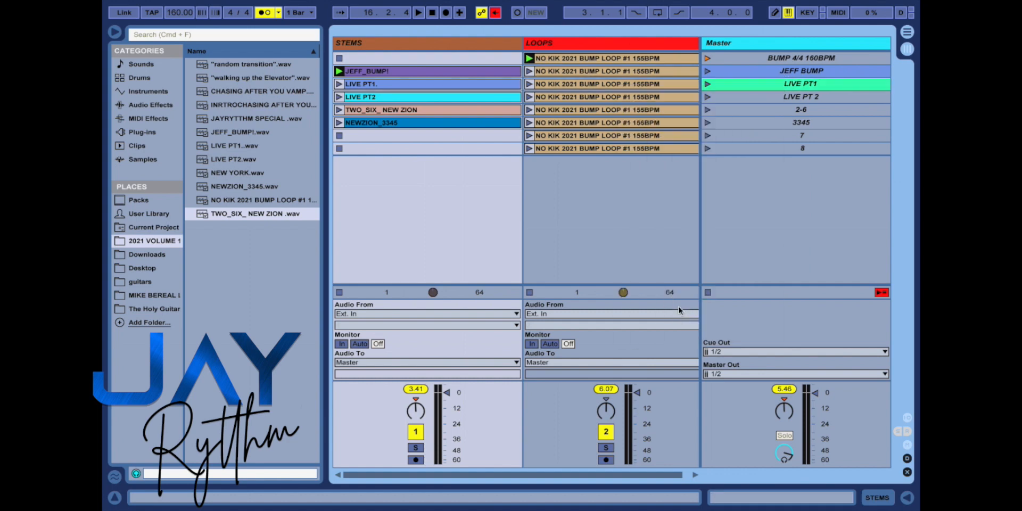
pyautogui.rightClick(783, 99)
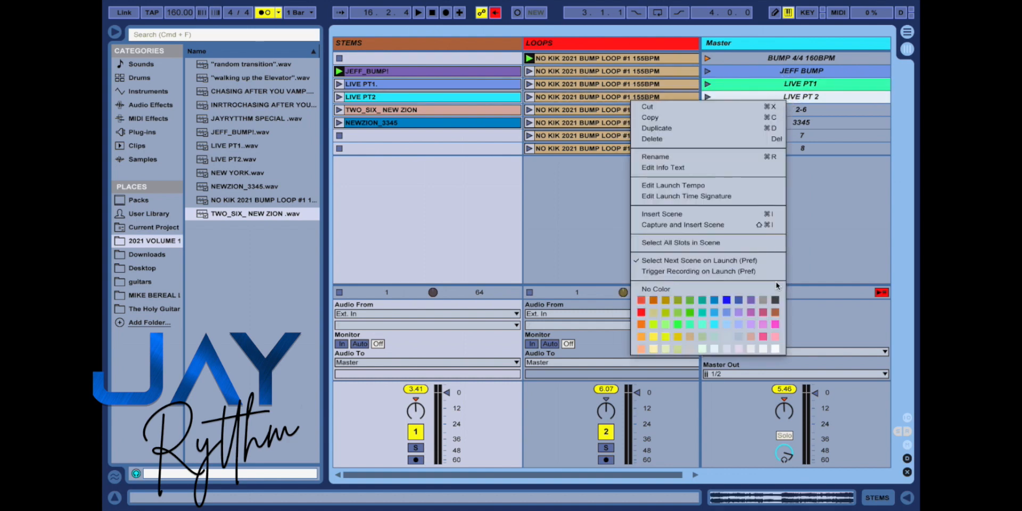
pyautogui.click(774, 311)
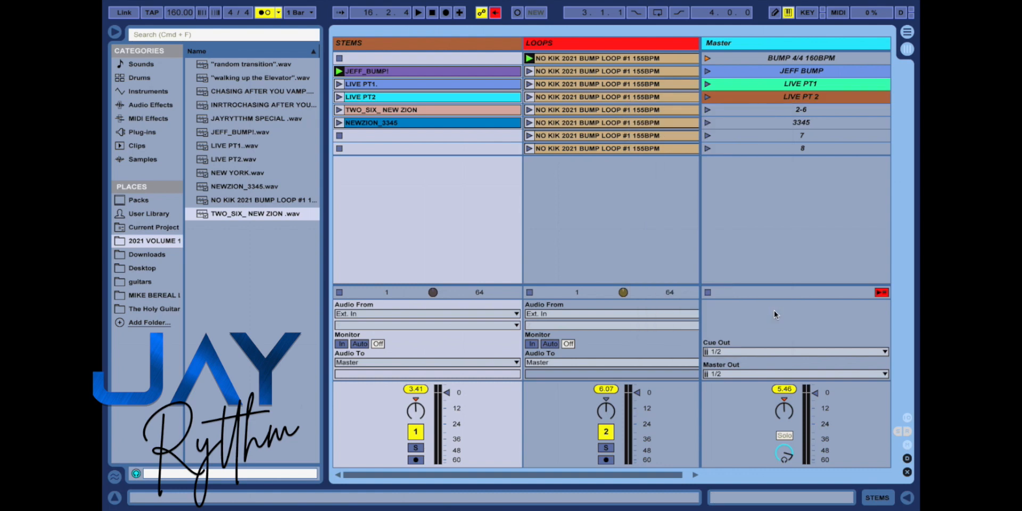
# Color the 3345 scene yellow and the 2-6 scene tan.
pyautogui.rightClick(775, 112)
pyautogui.click(627, 331)
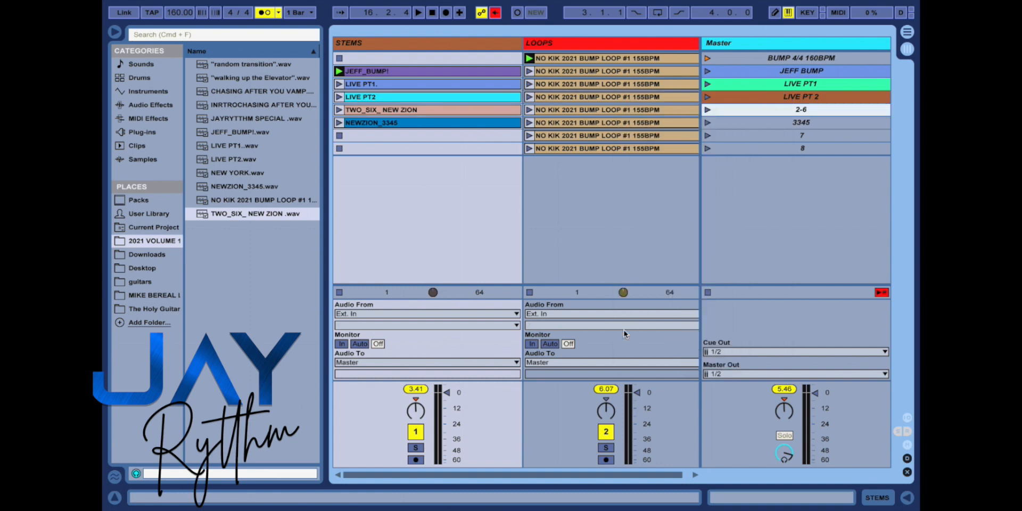
pyautogui.rightClick(789, 123)
pyautogui.click(661, 367)
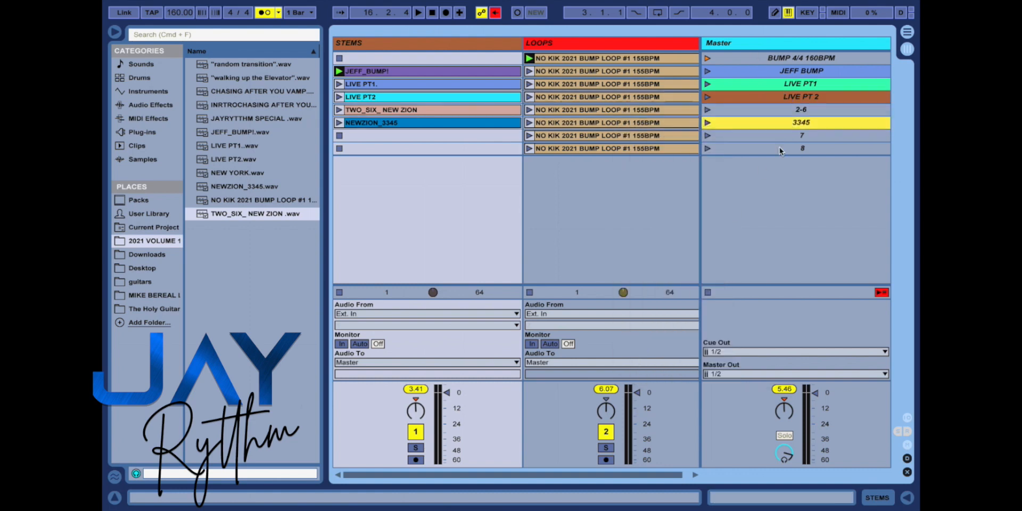
pyautogui.rightClick(785, 111)
pyautogui.click(688, 351)
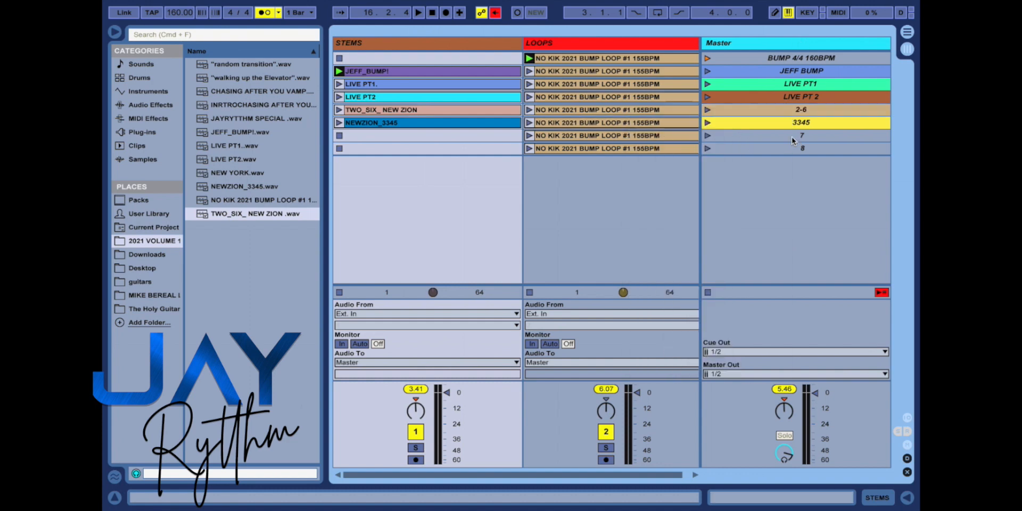
# Map the computer key z to the BUMP 4/4 160BPM scene and leave key mapping mode.
pyautogui.click(808, 16)
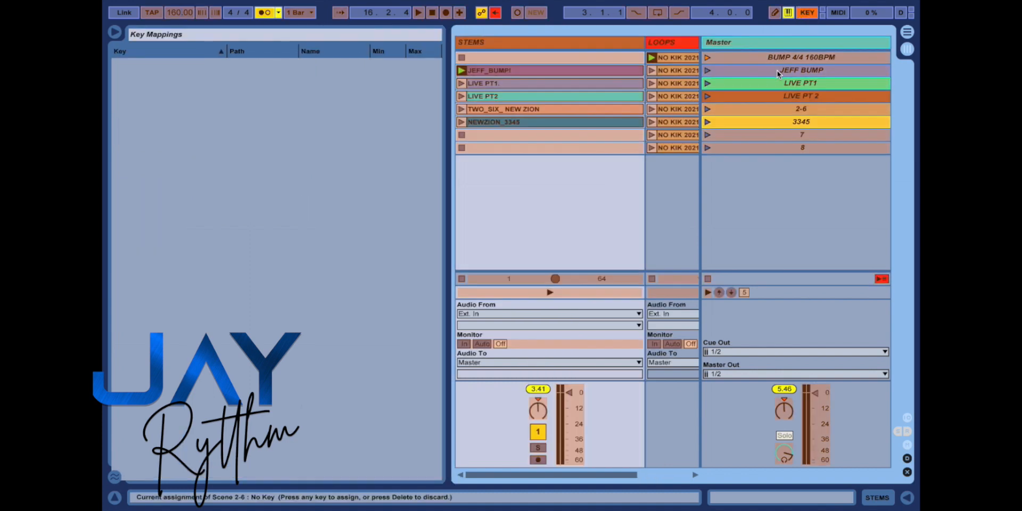
pyautogui.click(770, 59)
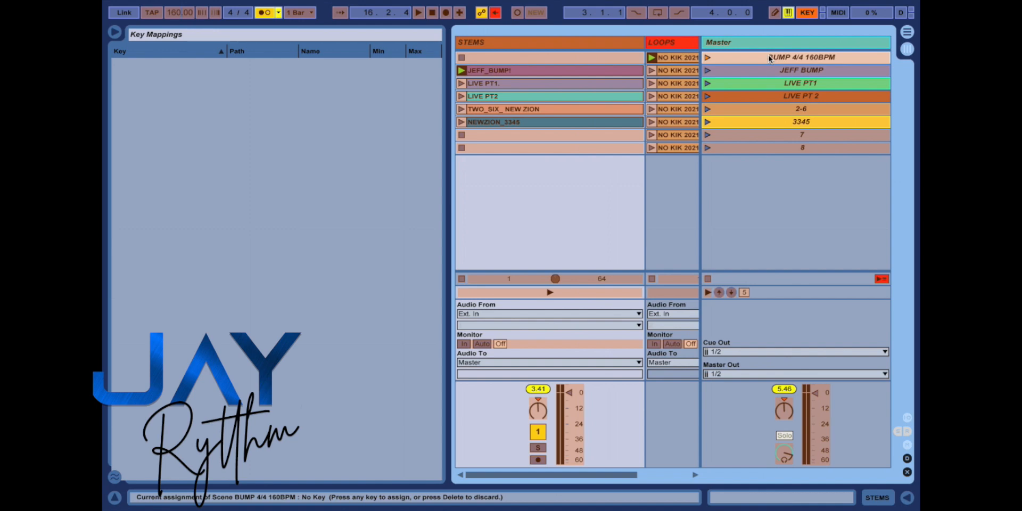
pyautogui.click(769, 58)
pyautogui.click(794, 60)
pyautogui.click(794, 60)
pyautogui.press('z')
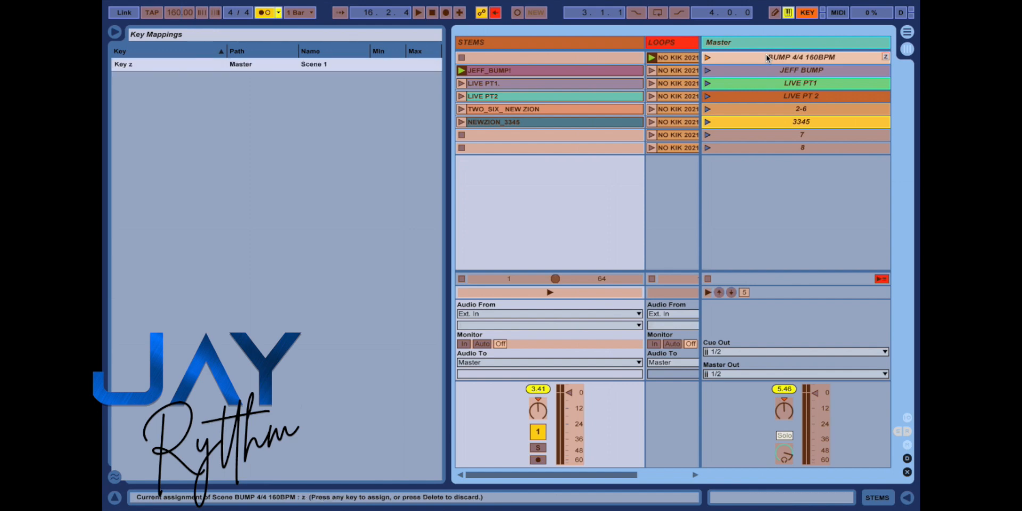
pyautogui.click(806, 13)
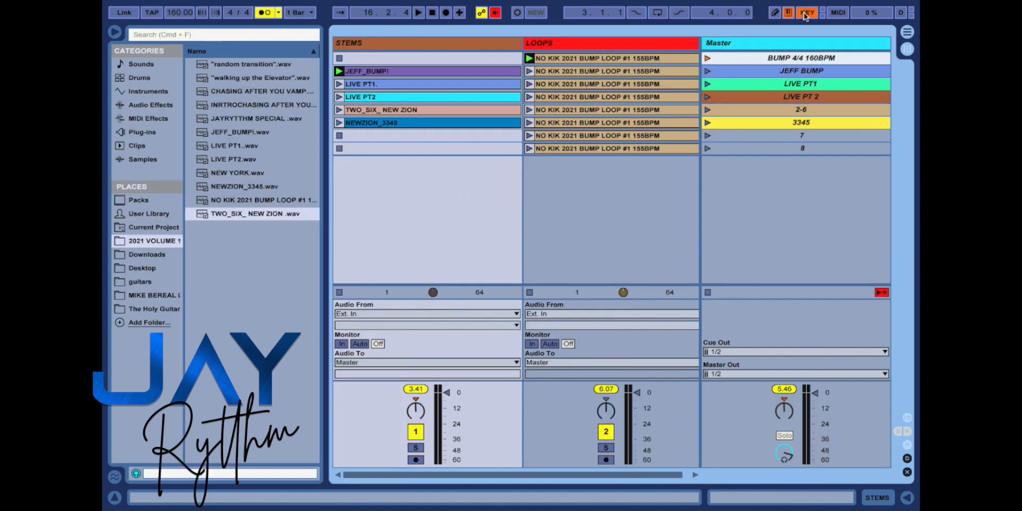
# Try the z mapping and turn off the computer MIDI keyboard so mapped keys can launch scenes.
pyautogui.press('z')
pyautogui.click(788, 13)
pyautogui.click(788, 12)
pyautogui.click(788, 12)
pyautogui.click(788, 13)
pyautogui.click(788, 12)
pyautogui.click(788, 13)
pyautogui.click(788, 12)
# Test launching the BUMP 4/4 160BPM scene from the computer keyboard and stop playback.
pyautogui.press('1')
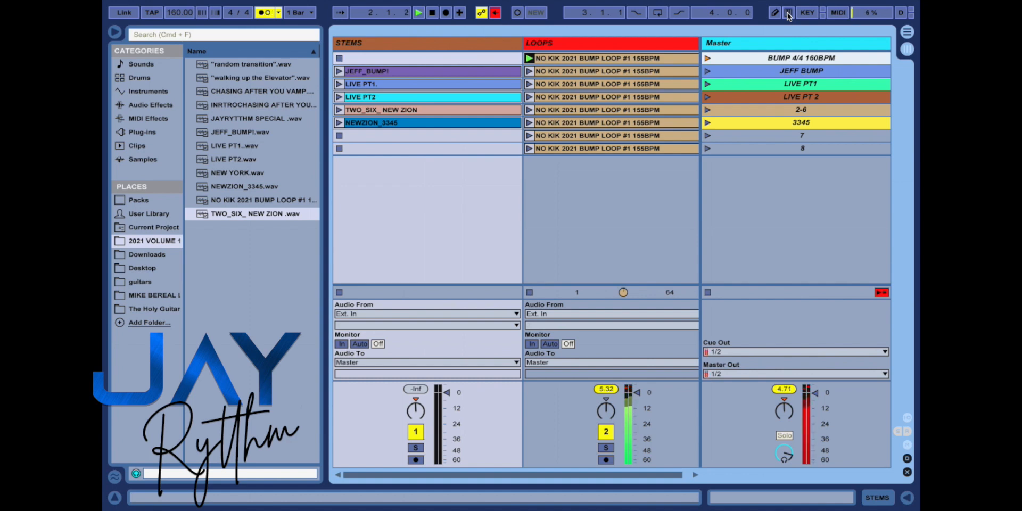
pyautogui.press('space')
pyautogui.press('1')
pyautogui.press('space')
# Map the key j to the JEFF BUMP scene, l to LIVE PT1 and the semicolon to LIVE PT 2.
pyautogui.click(806, 15)
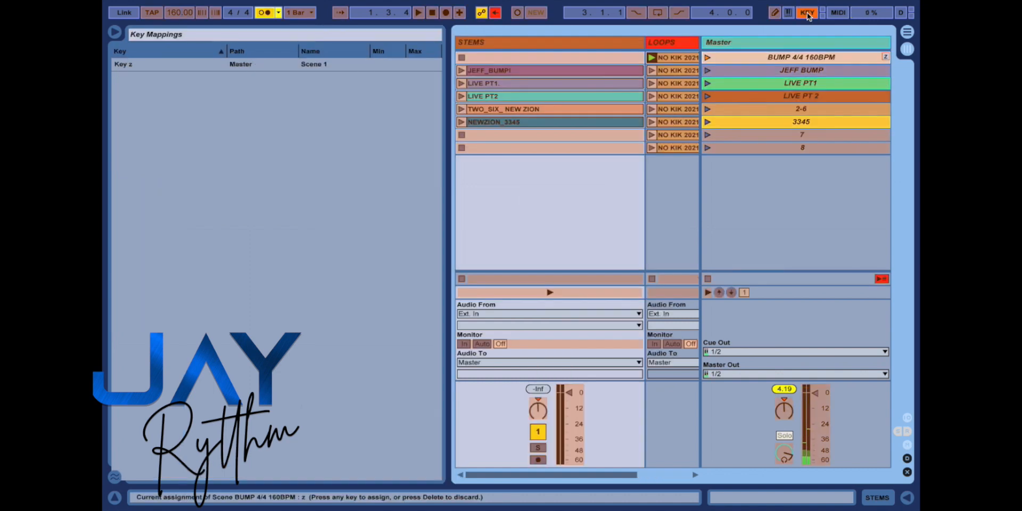
pyautogui.click(805, 71)
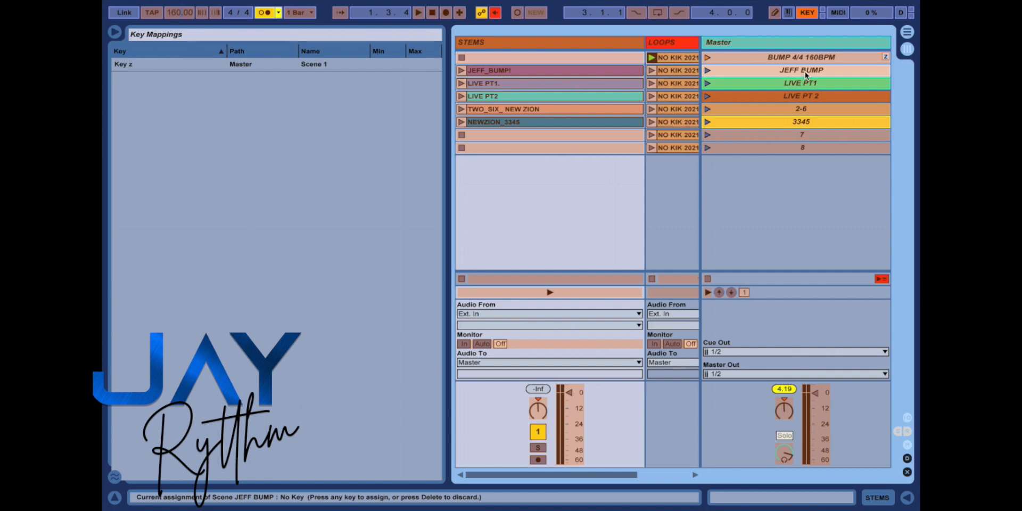
pyautogui.press('j')
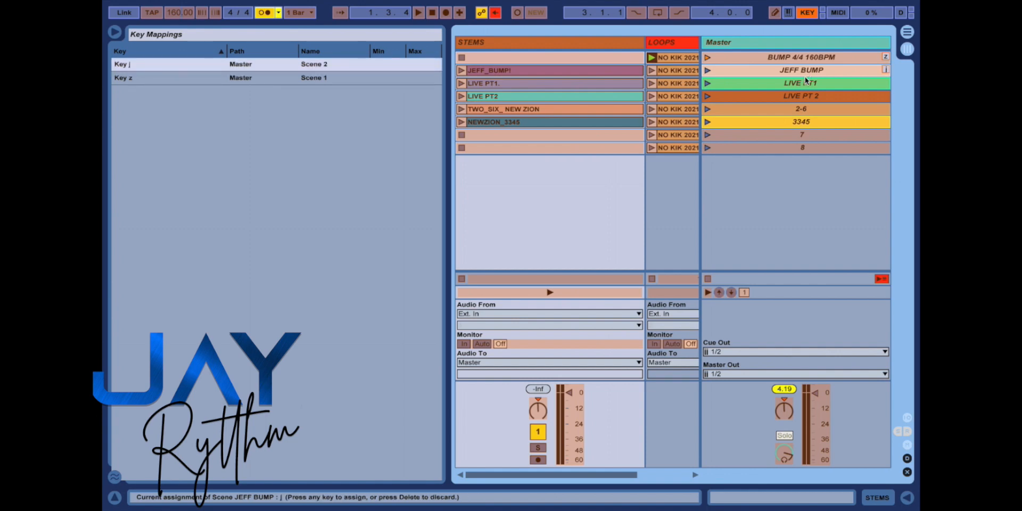
pyautogui.click(805, 84)
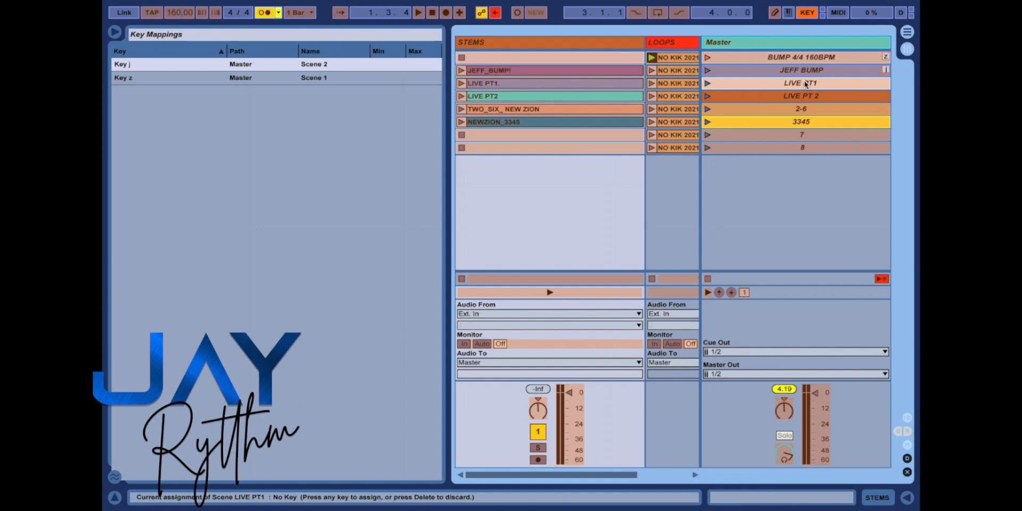
pyautogui.press('l')
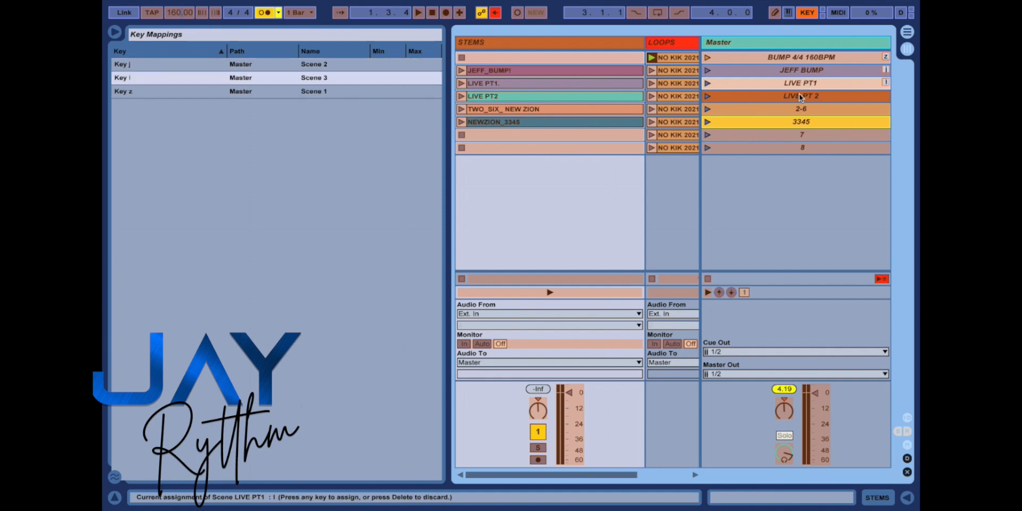
pyautogui.click(799, 98)
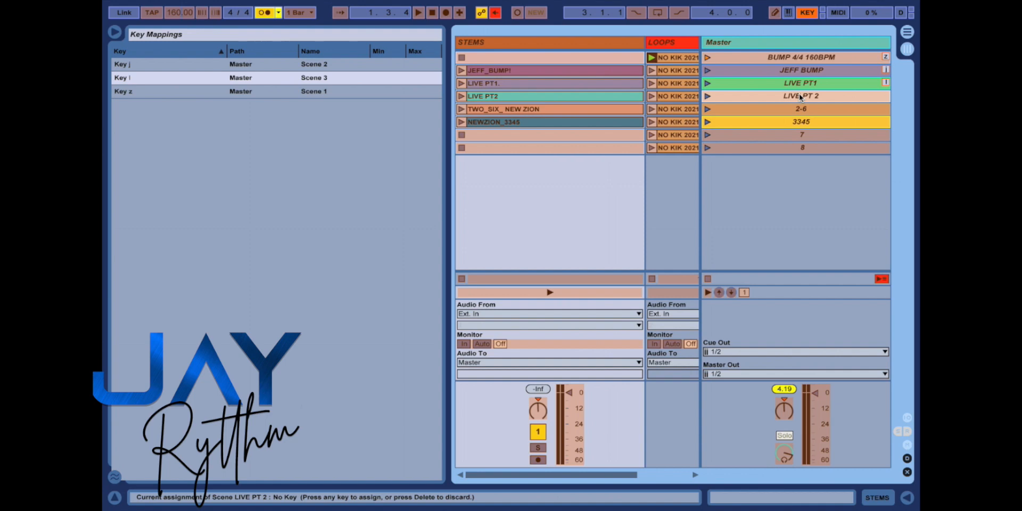
pyautogui.press(';')
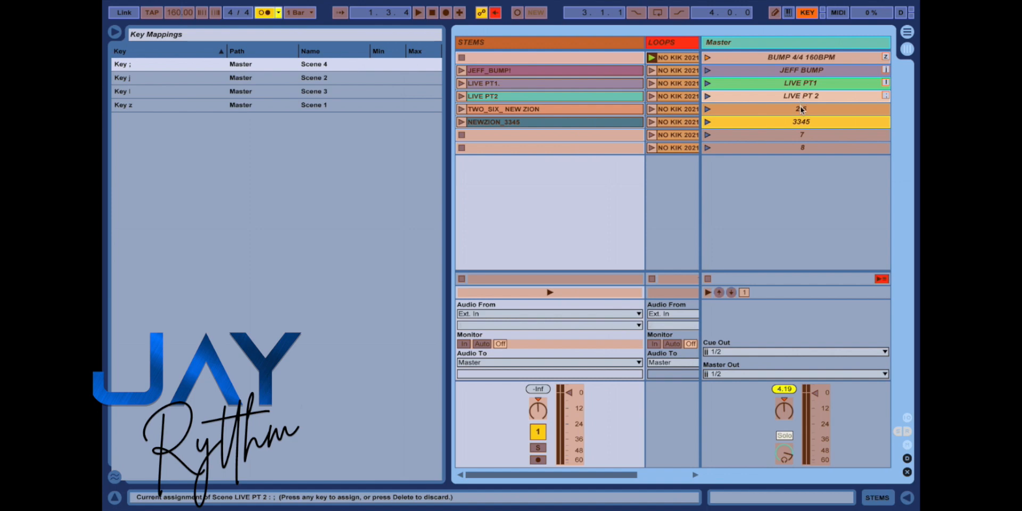
# Map the key 2 to the 2-6 scene and 3 to the 3345 scene, and leave key mapping mode.
pyautogui.click(802, 109)
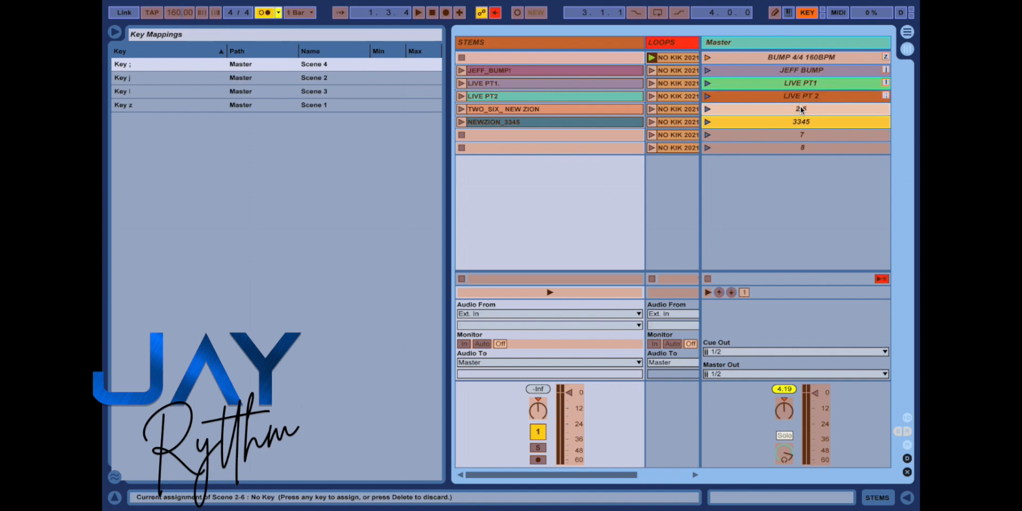
pyautogui.press('2')
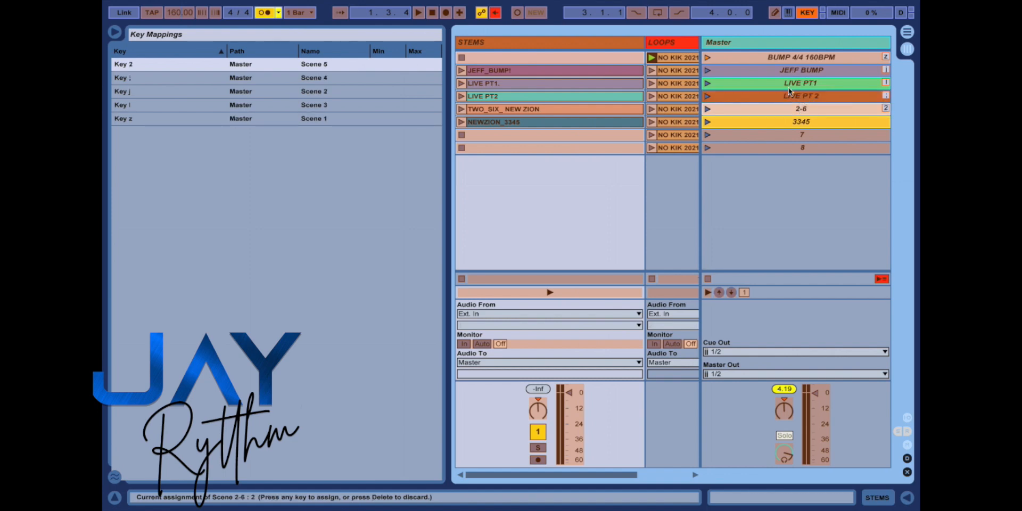
pyautogui.click(787, 122)
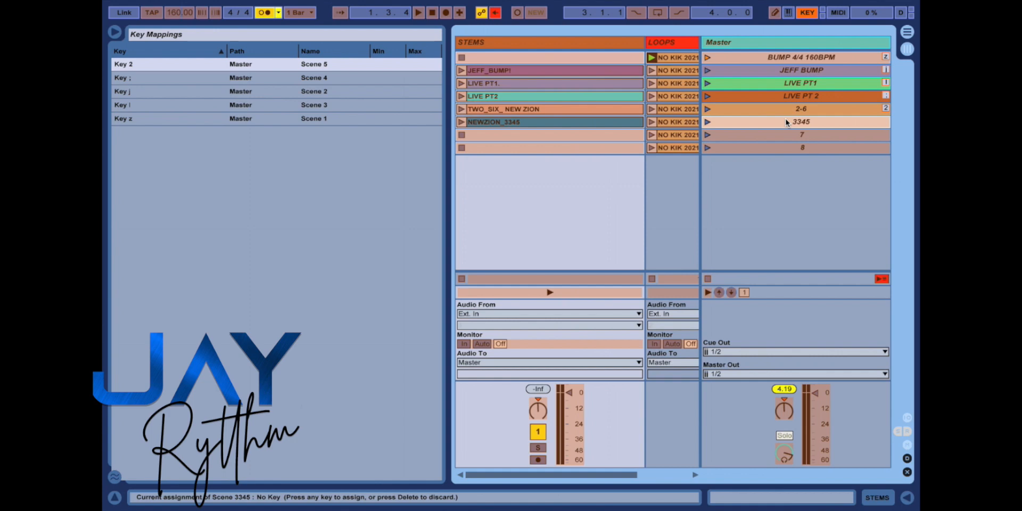
pyautogui.press('3')
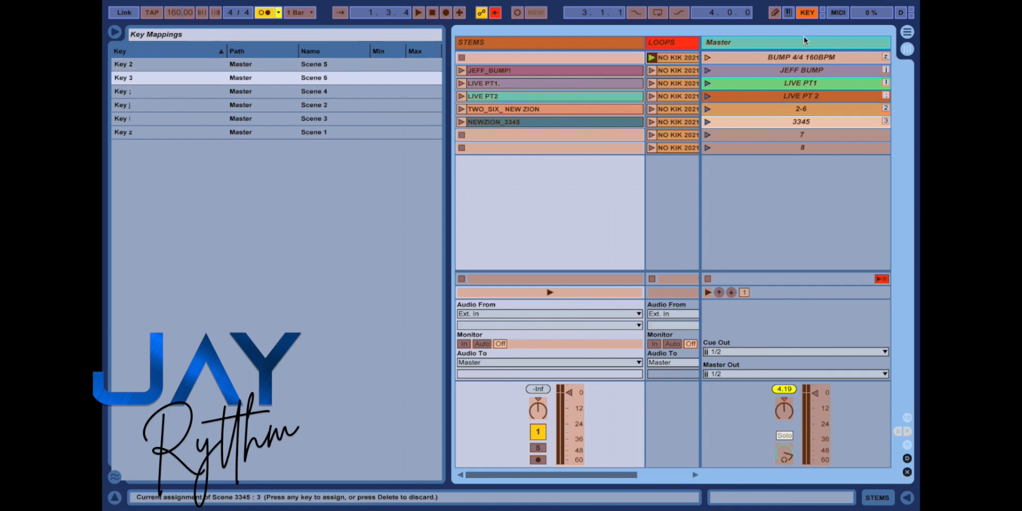
pyautogui.click(803, 15)
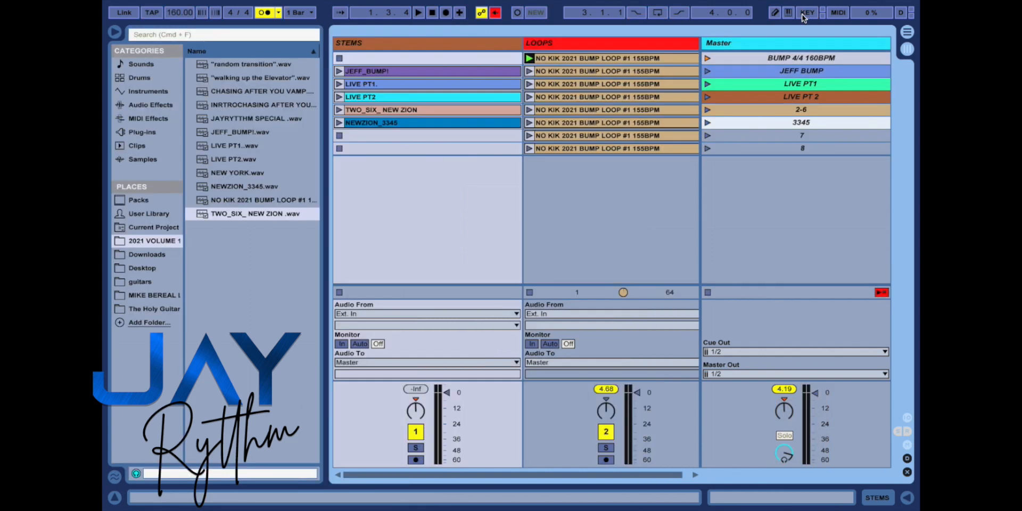
# Test the mapped keys by launching LIVE PT1, LIVE PT 2, 3345, BUMP 4/4 160BPM and JEFF BUMP in turn, and stop playback.
pyautogui.press('1')
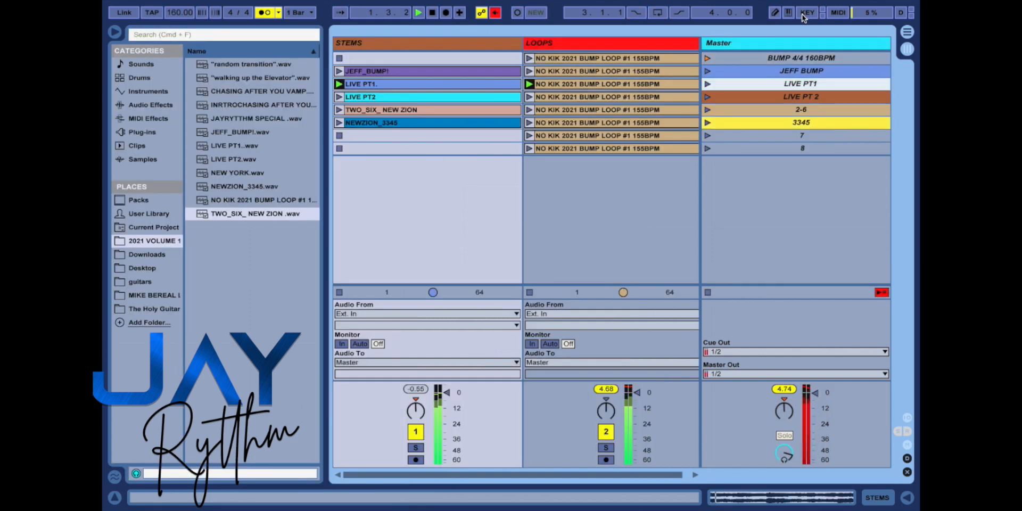
pyautogui.press('2')
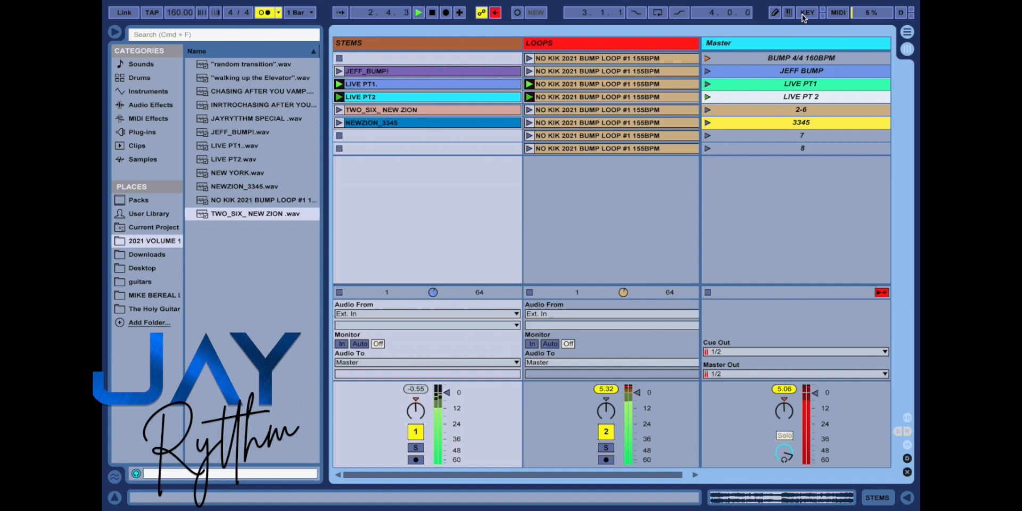
pyautogui.press('3')
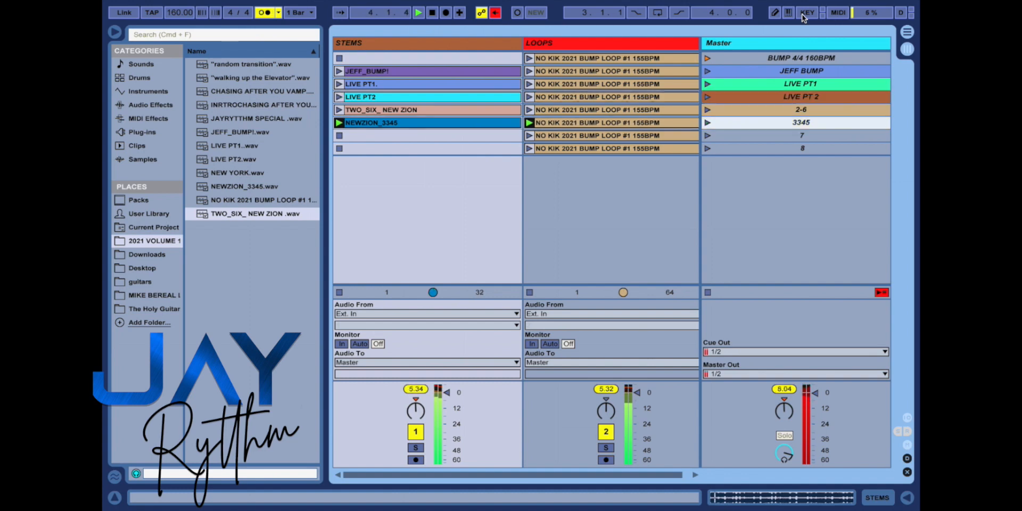
pyautogui.press('1')
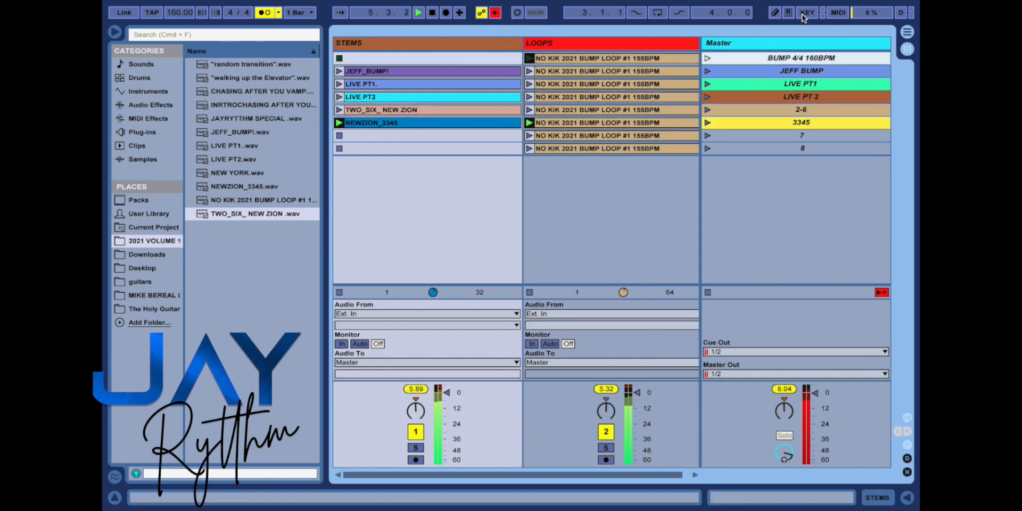
pyautogui.press('2')
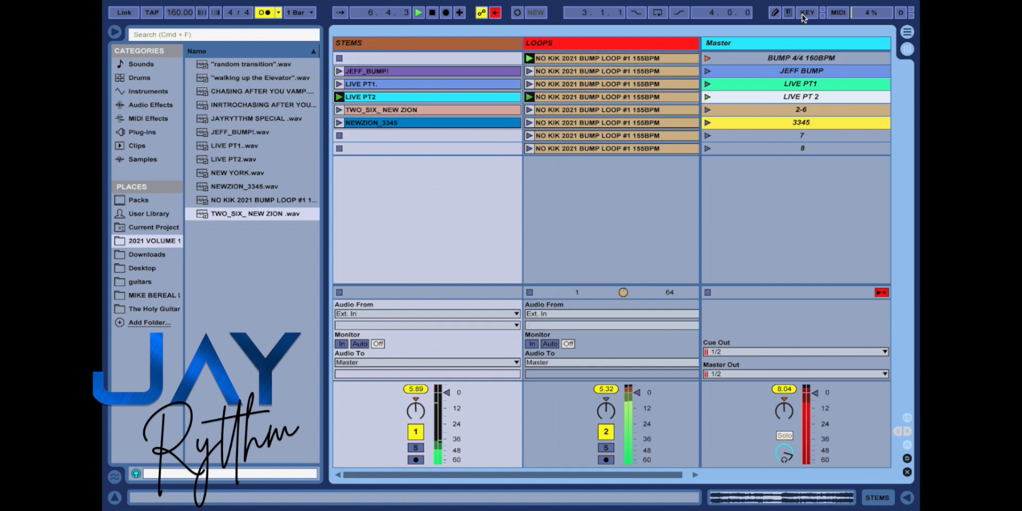
pyautogui.press('2')
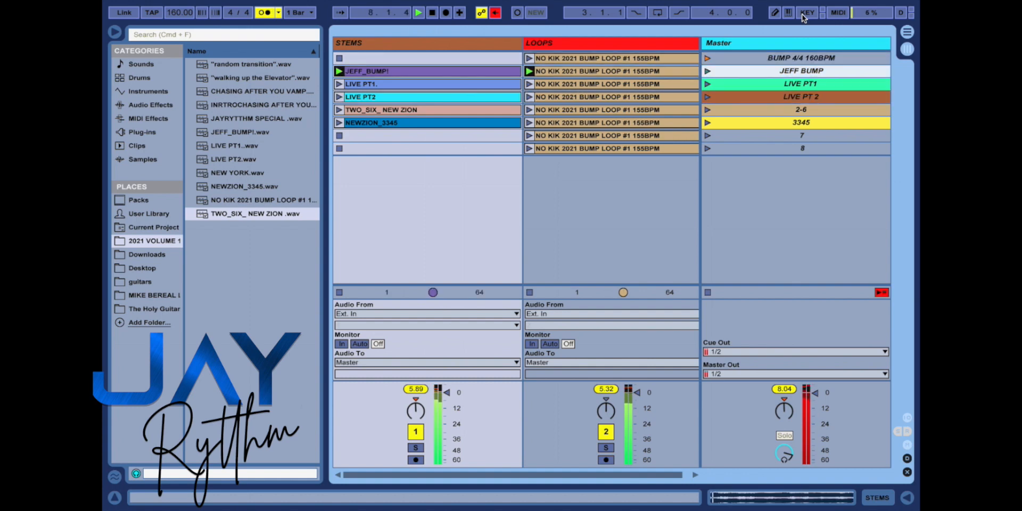
pyautogui.press('space')
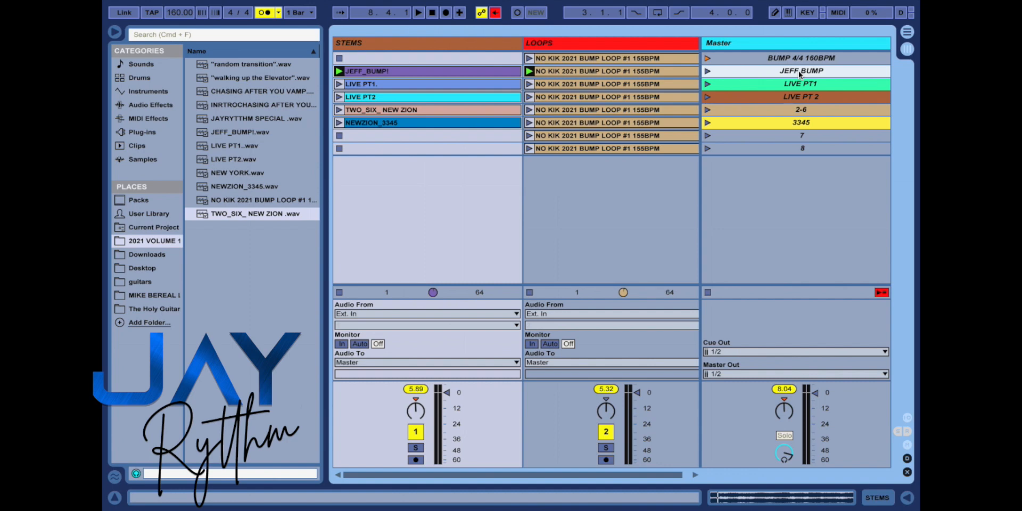
# Play the JEFF BUMP scene again and bring up the list of key mappings.
pyautogui.press('space')
pyautogui.click(805, 14)
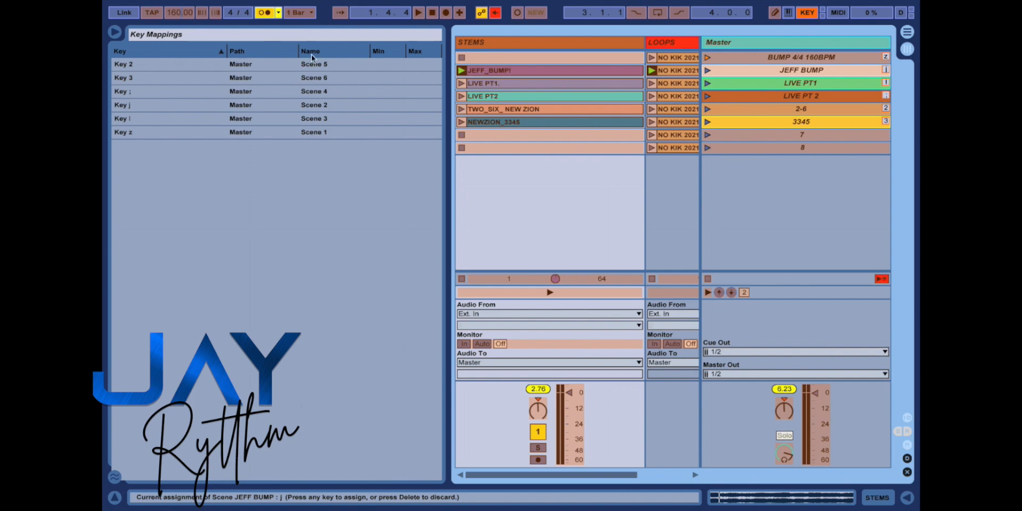
# Map the key 1 to Tap Tempo and leave key mapping mode.
pyautogui.click(152, 13)
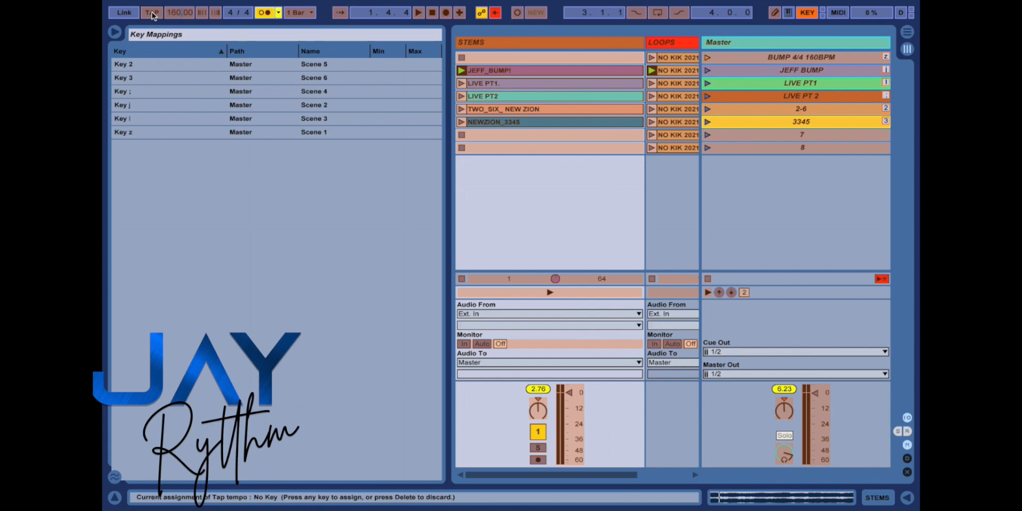
pyautogui.press('1')
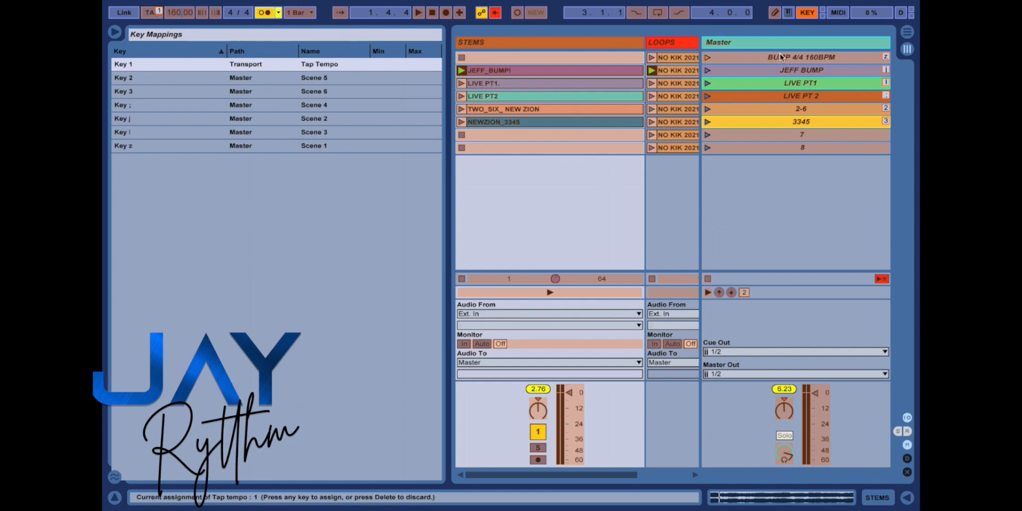
pyautogui.click(808, 12)
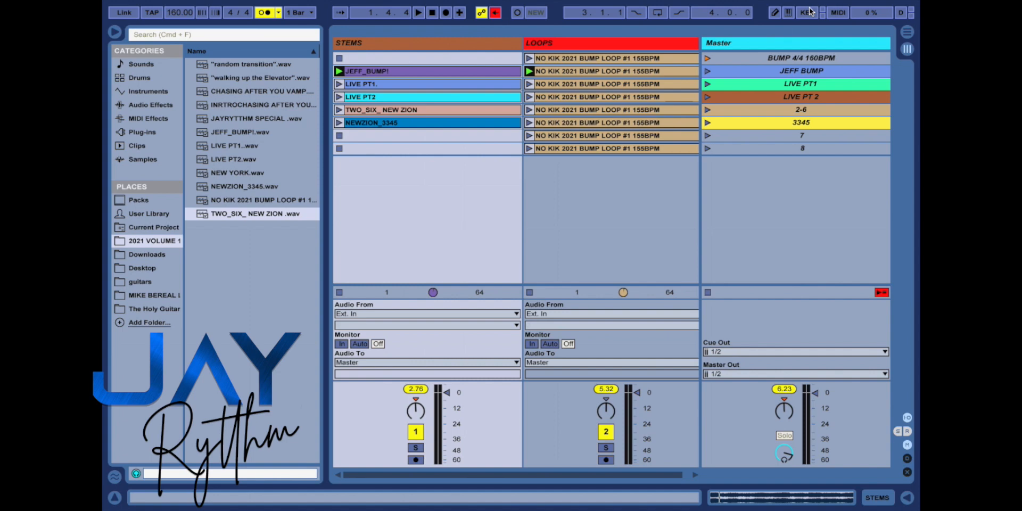
# Test the mapped tap tempo key by tapping in a tempo of about 113 BPM, and stop playback.
pyautogui.press('t')
pyautogui.press('t')
pyautogui.press('t')
pyautogui.press('t')
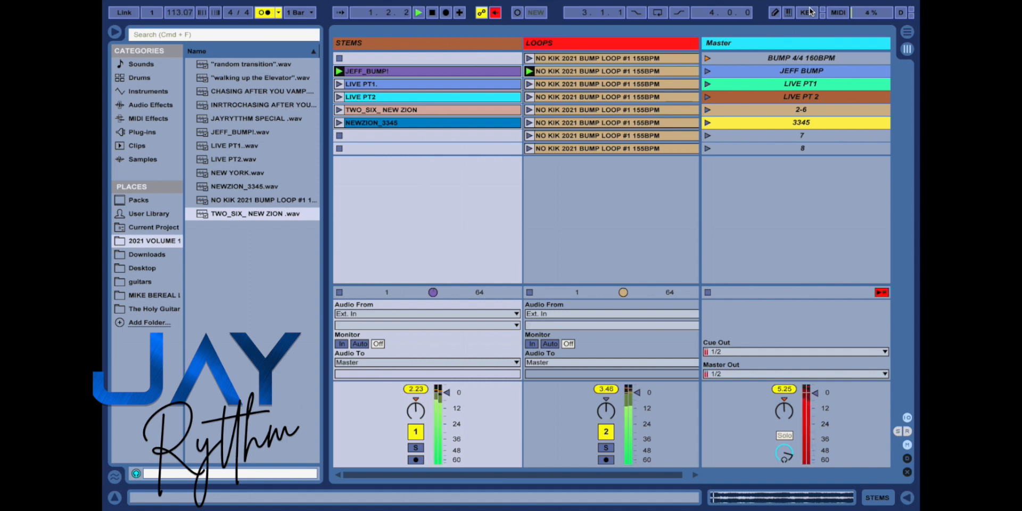
pyautogui.press('t')
pyautogui.press('space')
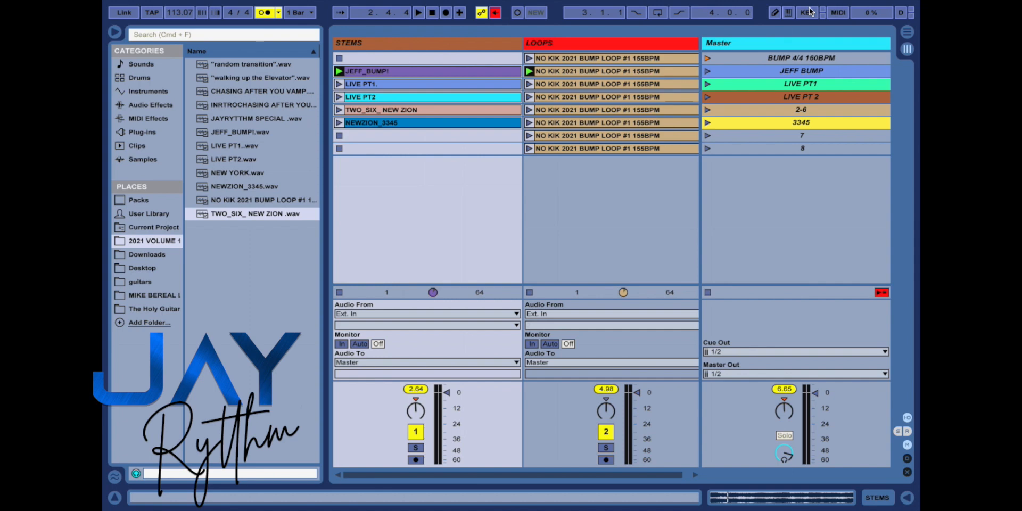
# Tap in a faster tempo of about 148 BPM and stop playback.
pyautogui.press('t')
pyautogui.press('t')
pyautogui.press('t')
pyautogui.press('t')
pyautogui.press('t')
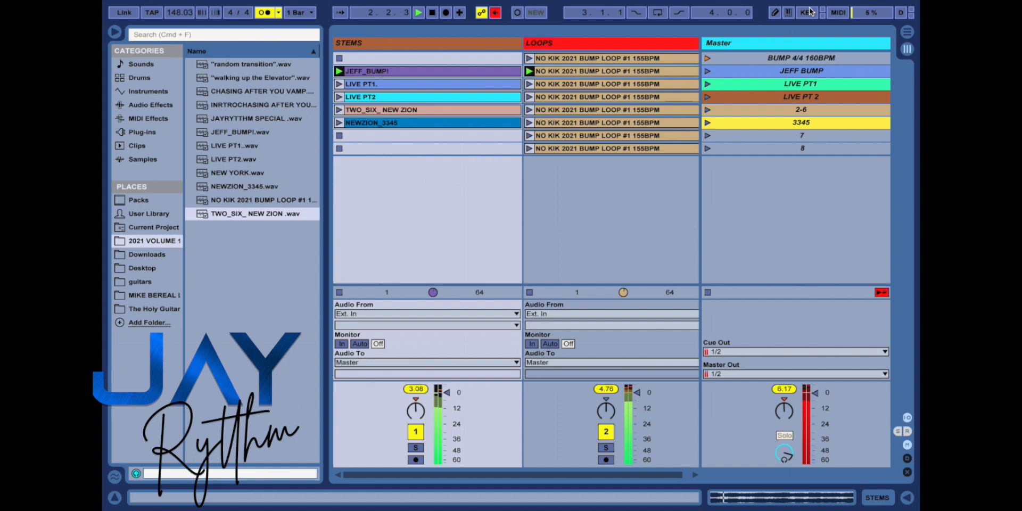
pyautogui.press('space')
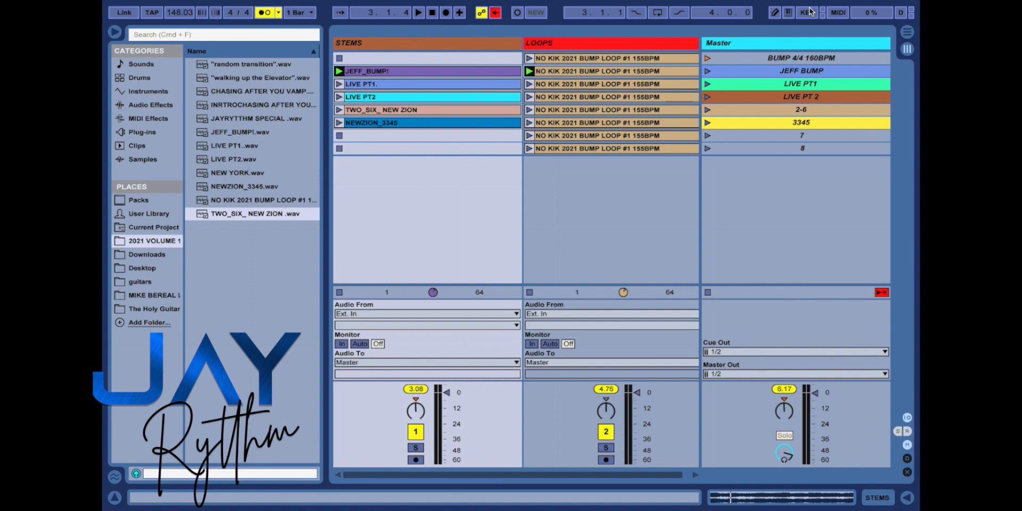
# Select the LIVE PT1 and 3345 scenes in turn, tap in a tempo of about 130 BPM and stop playback.
pyautogui.click(722, 84)
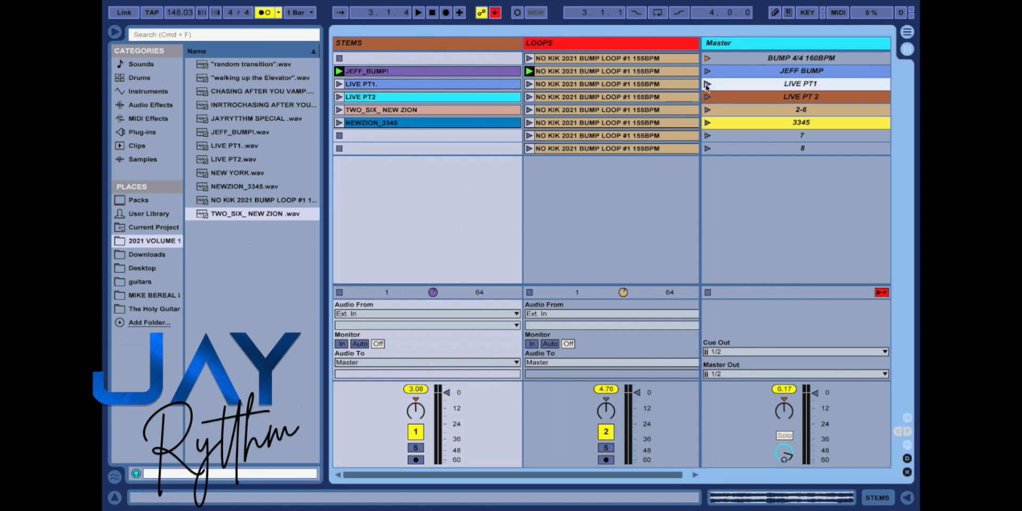
pyautogui.click(729, 123)
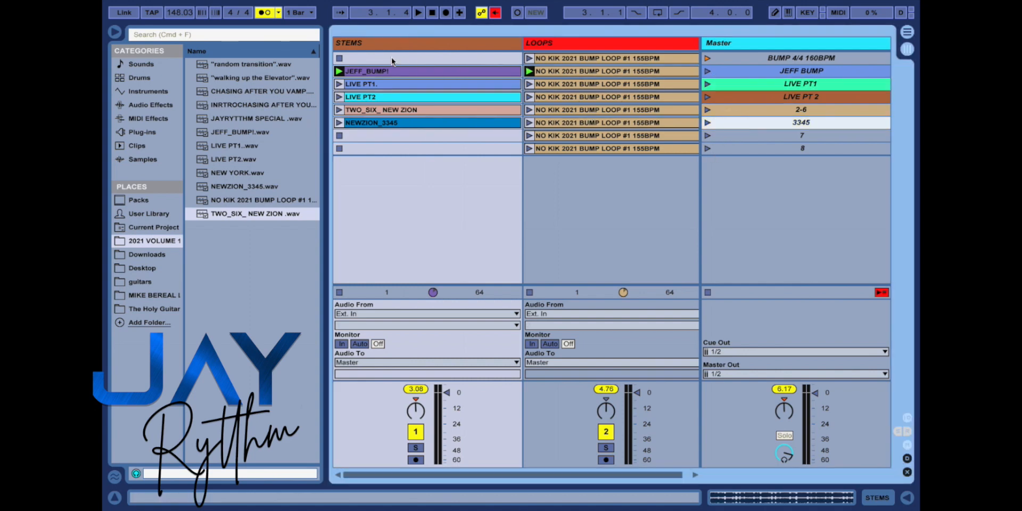
pyautogui.press('t')
pyautogui.press('t')
pyautogui.press('t')
pyautogui.press('t')
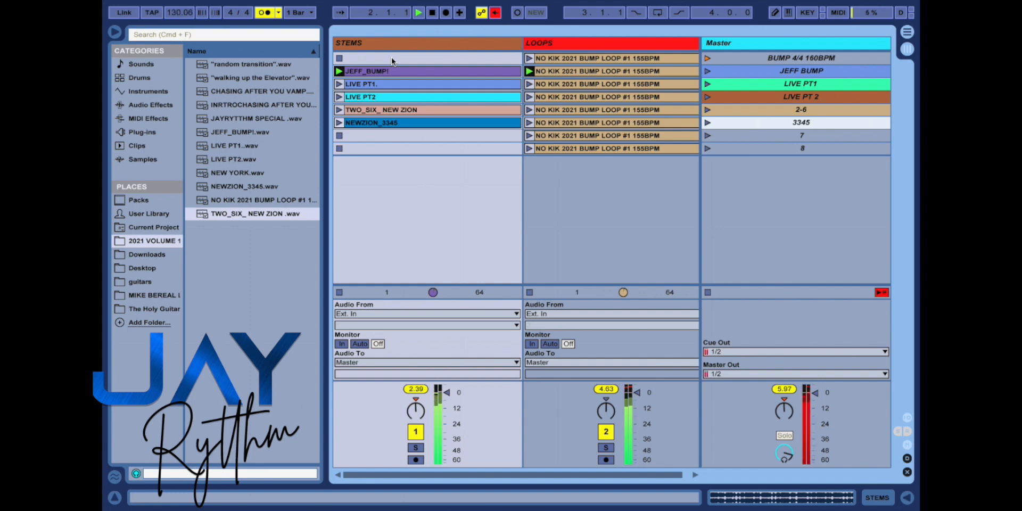
pyautogui.press('space')
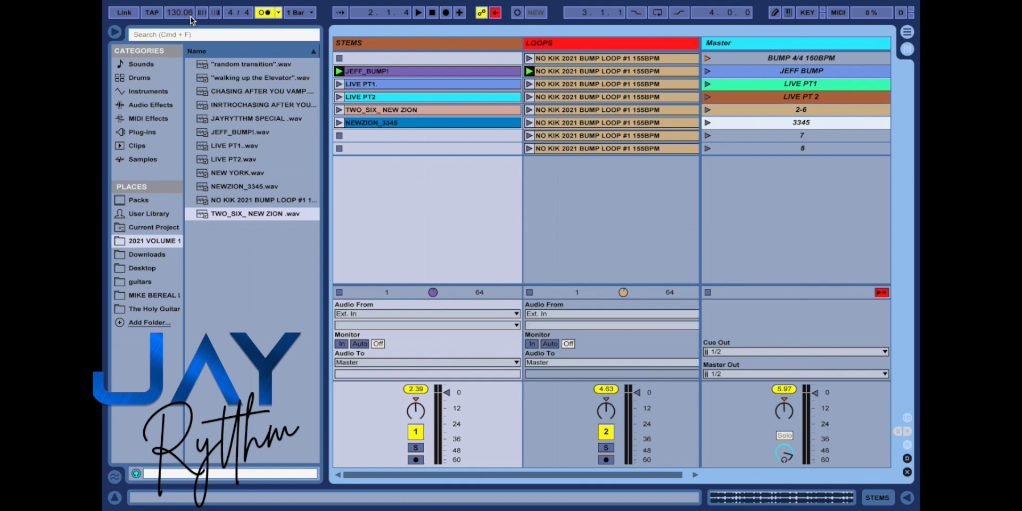
# Tap in a tempo of about 181 BPM and stop playback.
pyautogui.press('t')
pyautogui.press('t')
pyautogui.press('t')
pyautogui.press('t')
pyautogui.press('t')
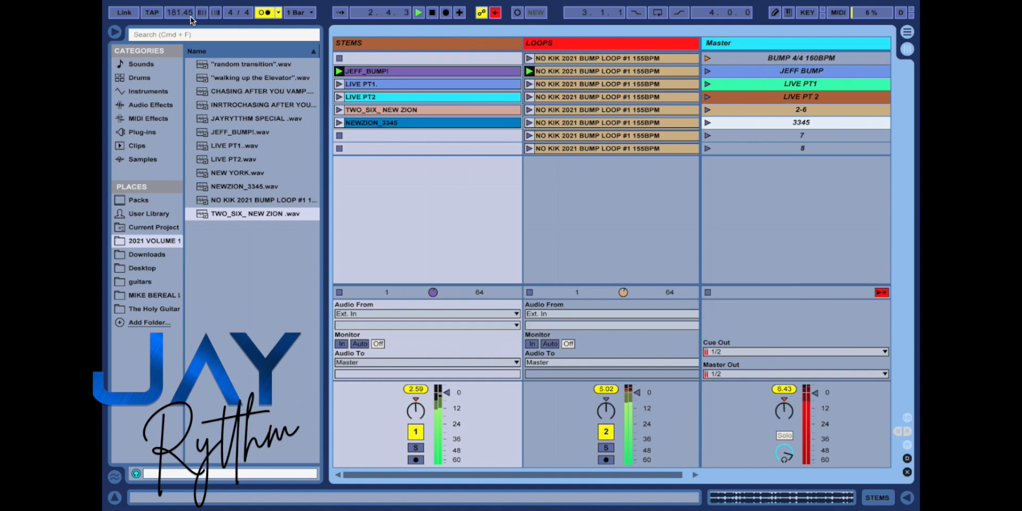
pyautogui.press('space')
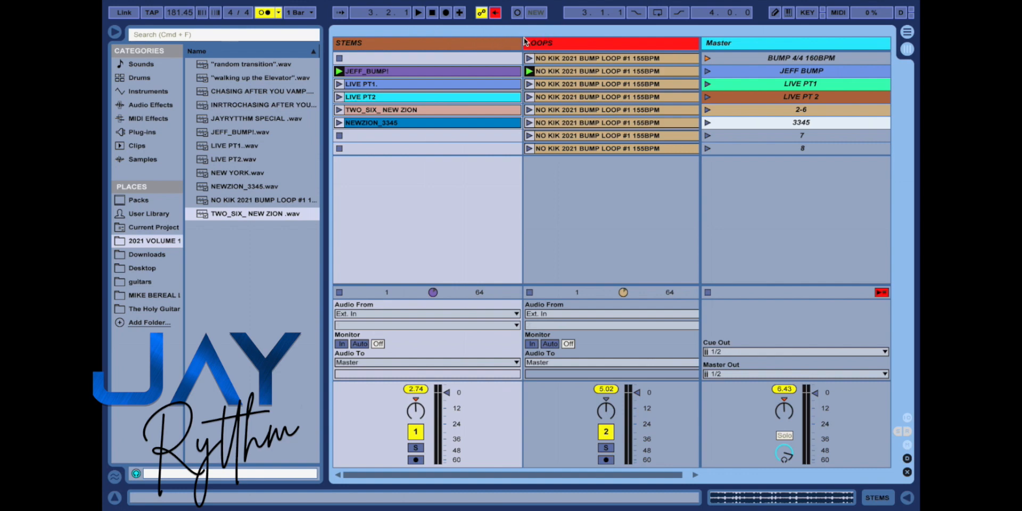
# Launch the BUMP 4/4 160BPM scene to bring the tempo back to 160 BPM, and stop playback.
pyautogui.click(708, 58)
pyautogui.press('space')
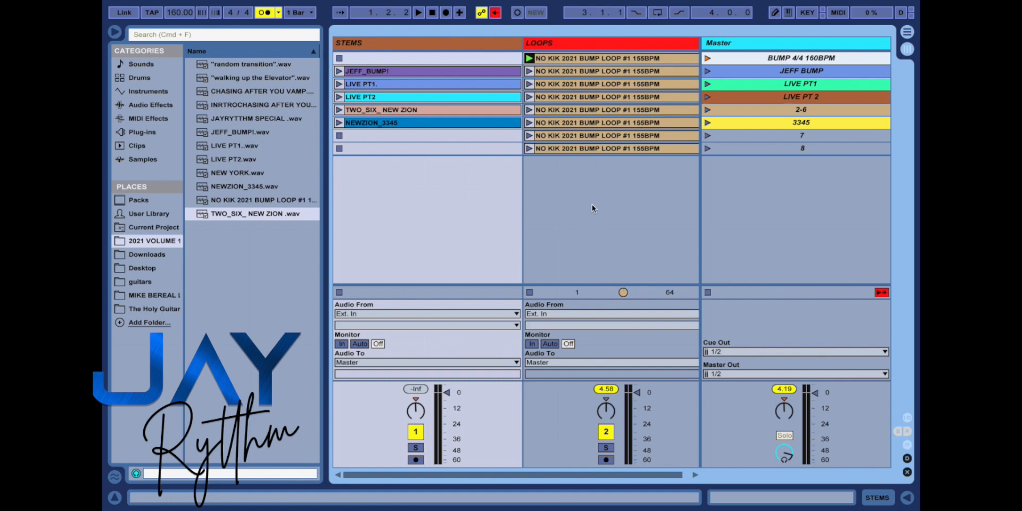
# Insert a new audio track after LOOPS and name it GUITARS.
pyautogui.press('super+t')
pyautogui.press('Delete')
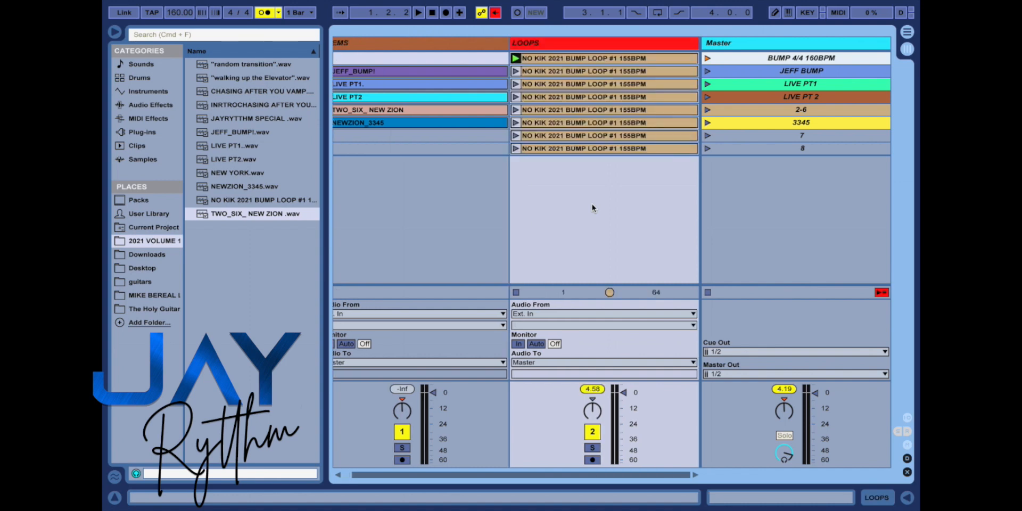
pyautogui.press('super+t')
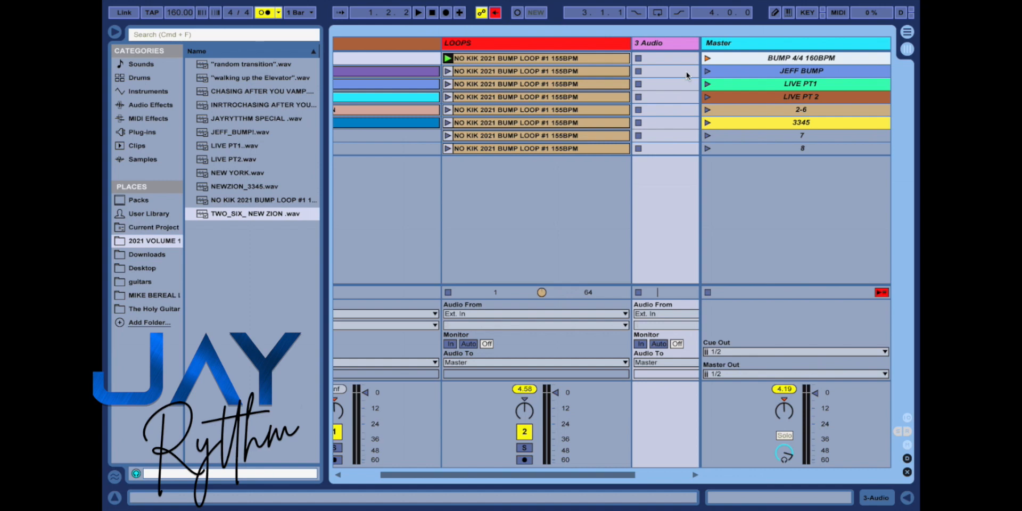
pyautogui.click(674, 41)
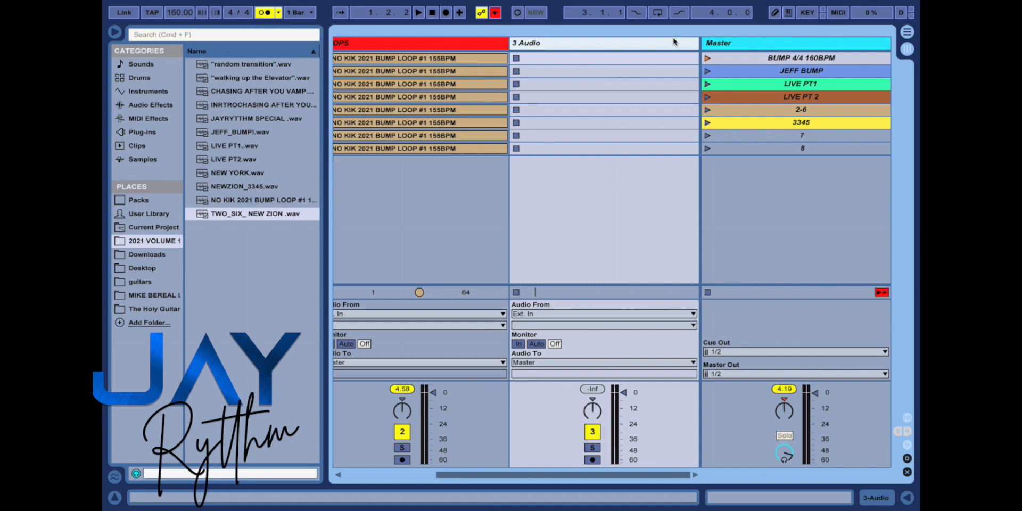
pyautogui.press('super+r')
pyautogui.write('GUITARS')
pyautogui.press('Return')
pyautogui.press('Return')
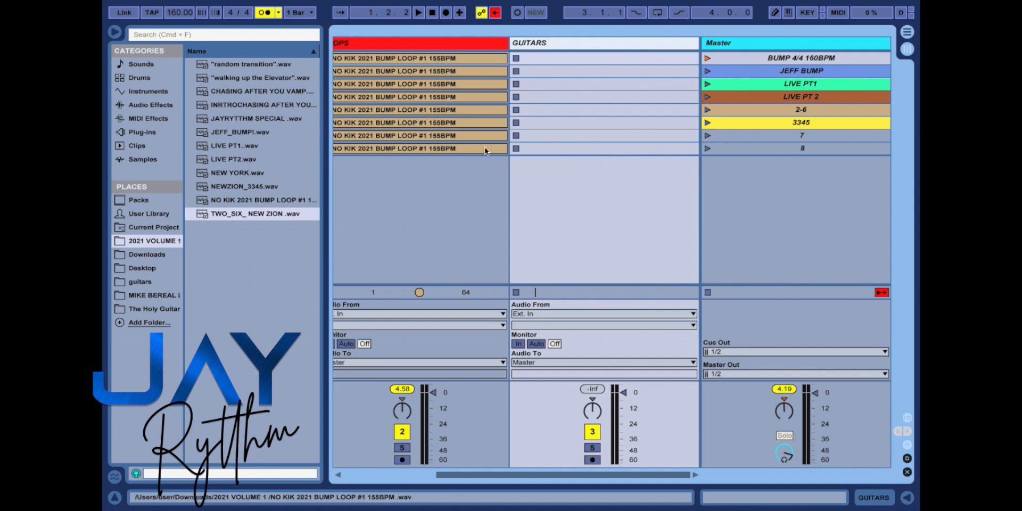
# Place the sample Changeitup Abmaj 155bpm.wav from the guitars folder in the GUITARS slot of the JEFF BUMP scene.
pyautogui.click(137, 282)
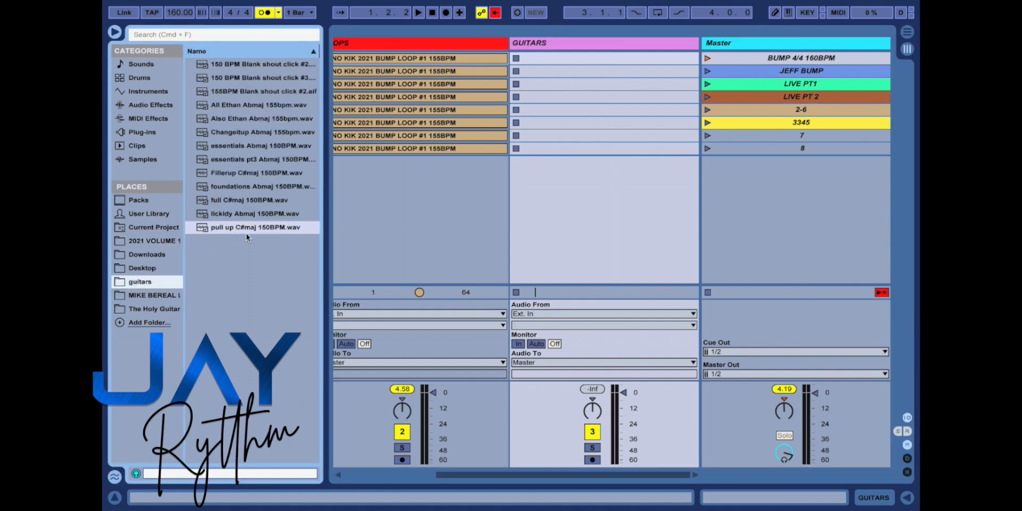
pyautogui.click(246, 136)
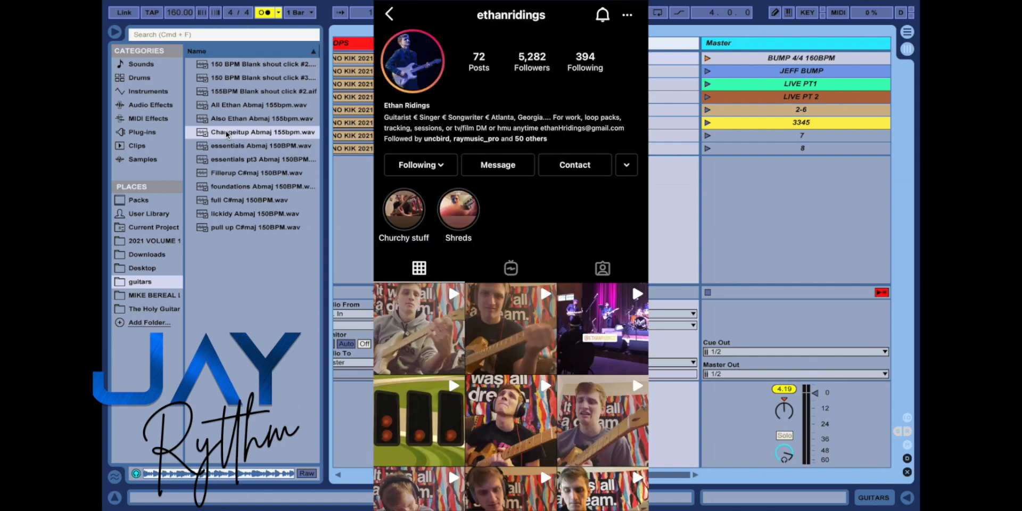
pyautogui.moveTo(226, 134); pyautogui.dragTo(588, 73)
# Open the Changeitup Abmaj 155bpm clip and set its warp mode to Complex.
pyautogui.doubleClick(589, 74)
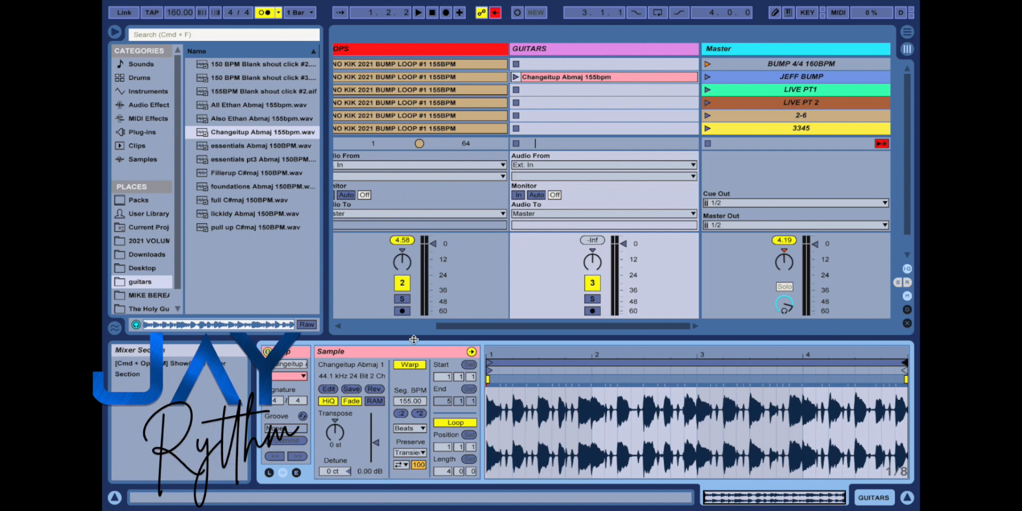
pyautogui.click(403, 429)
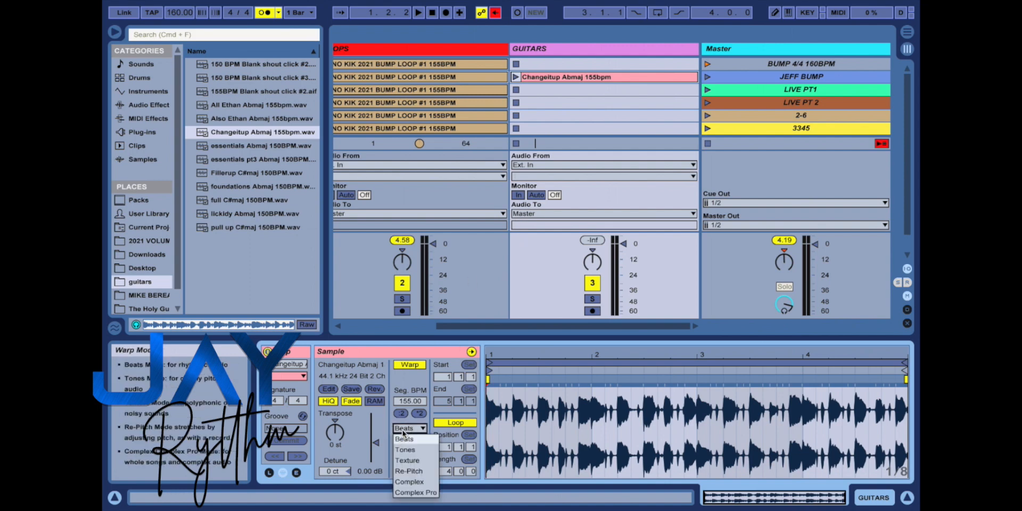
pyautogui.click(409, 482)
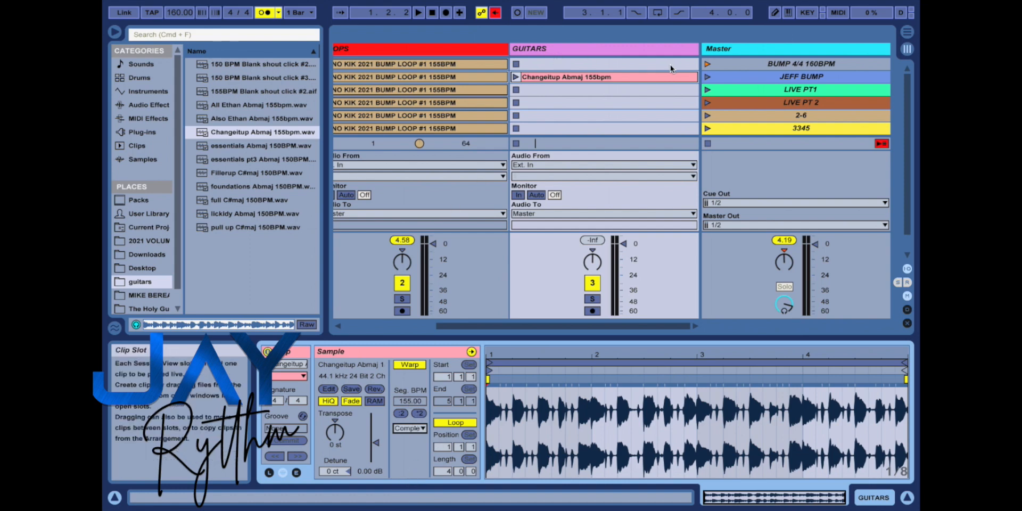
# Play the JEFF BUMP scene to hear the guitar clip with the stems and loop, and stop playback.
pyautogui.click(707, 78)
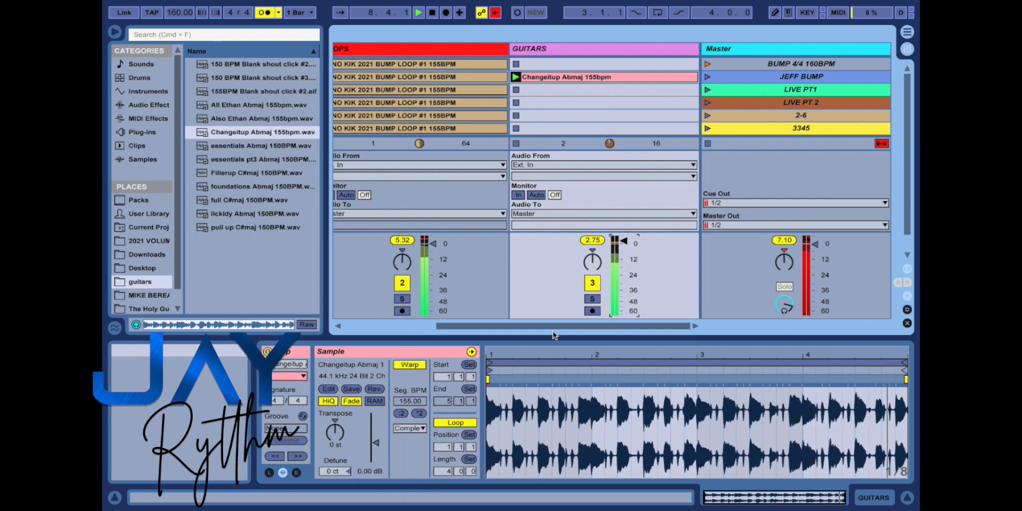
pyautogui.press('space')
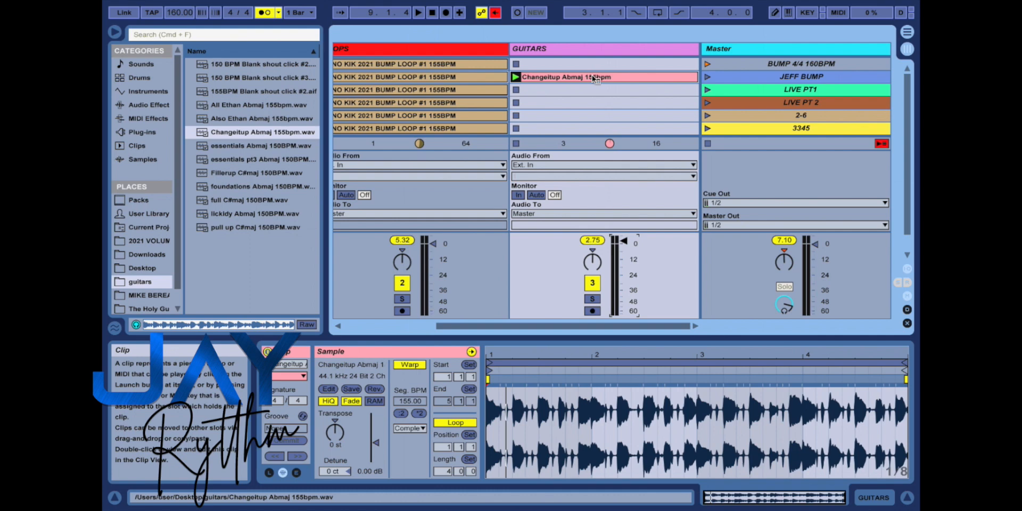
pyautogui.rightClick(592, 77)
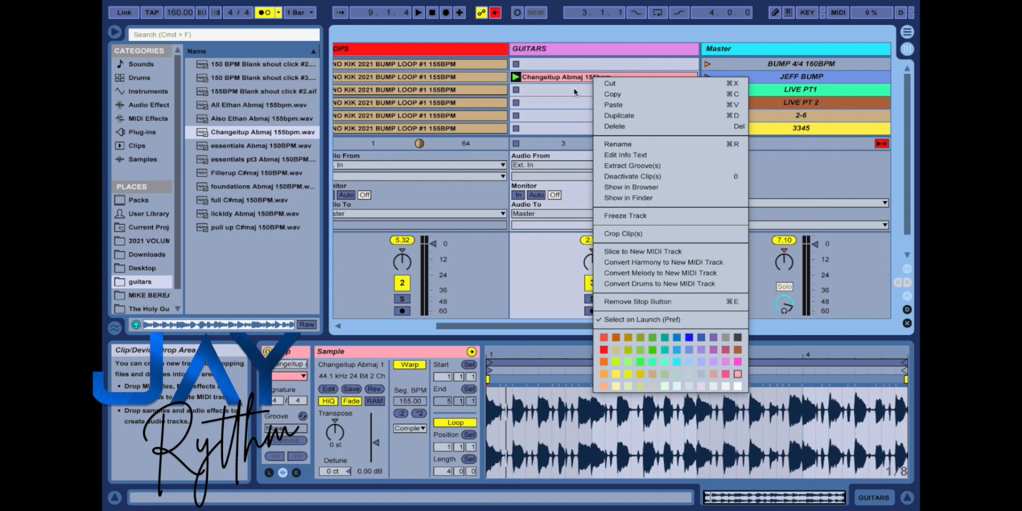
pyautogui.click(575, 91)
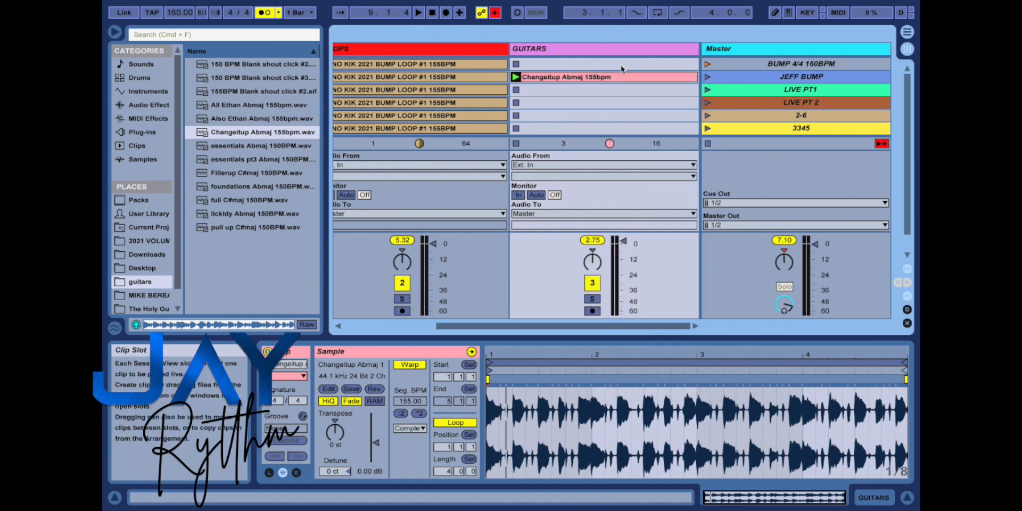
# Solo the GUITARS track and duplicate it together with its clip.
pyautogui.click(621, 49)
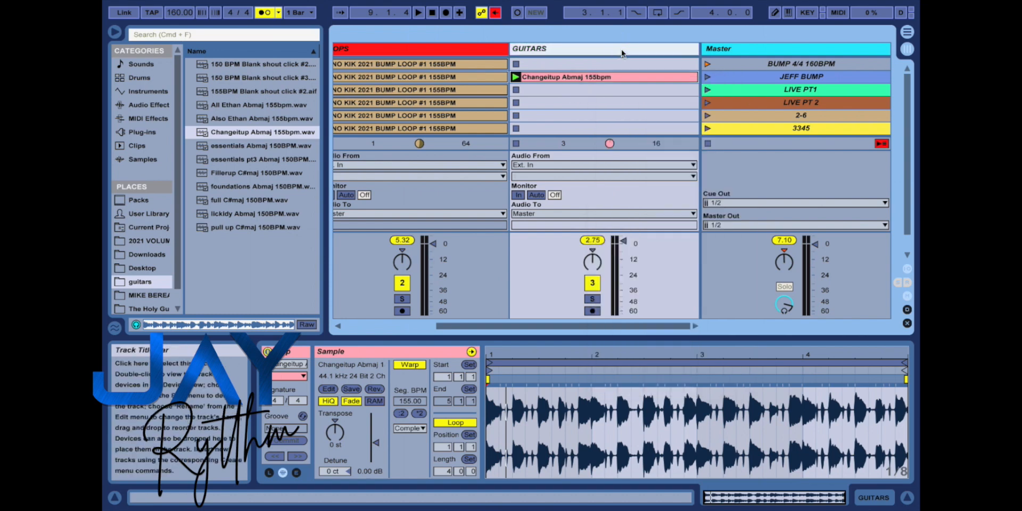
pyautogui.click(588, 300)
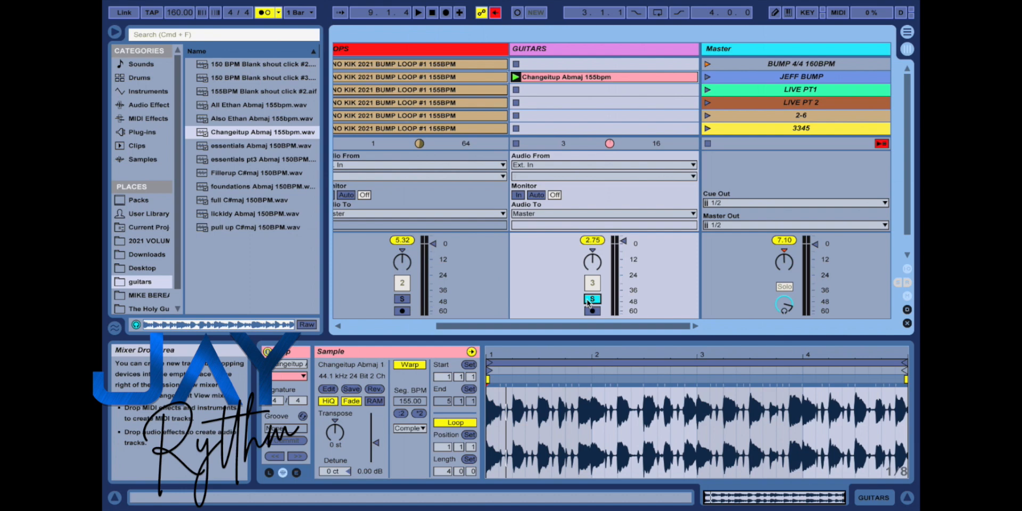
pyautogui.click(588, 48)
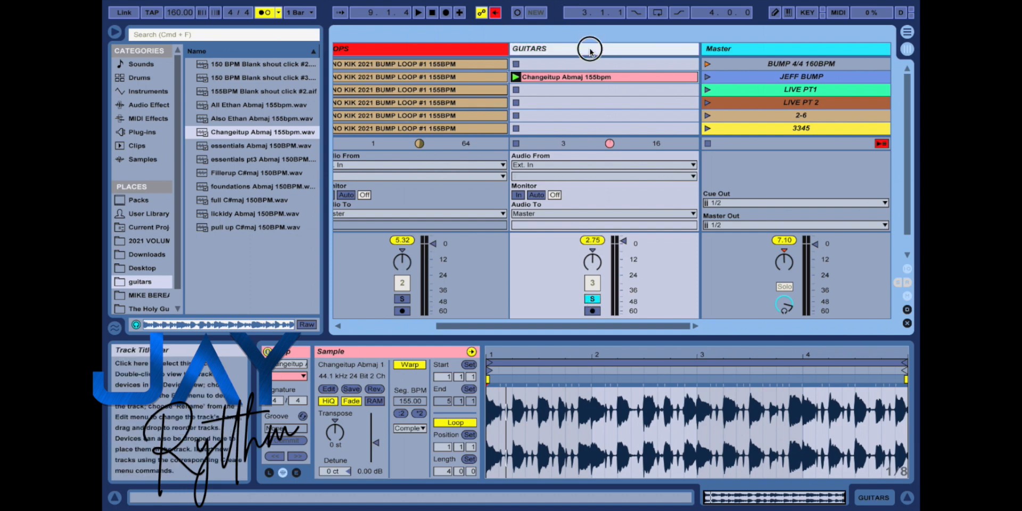
pyautogui.press('super+d')
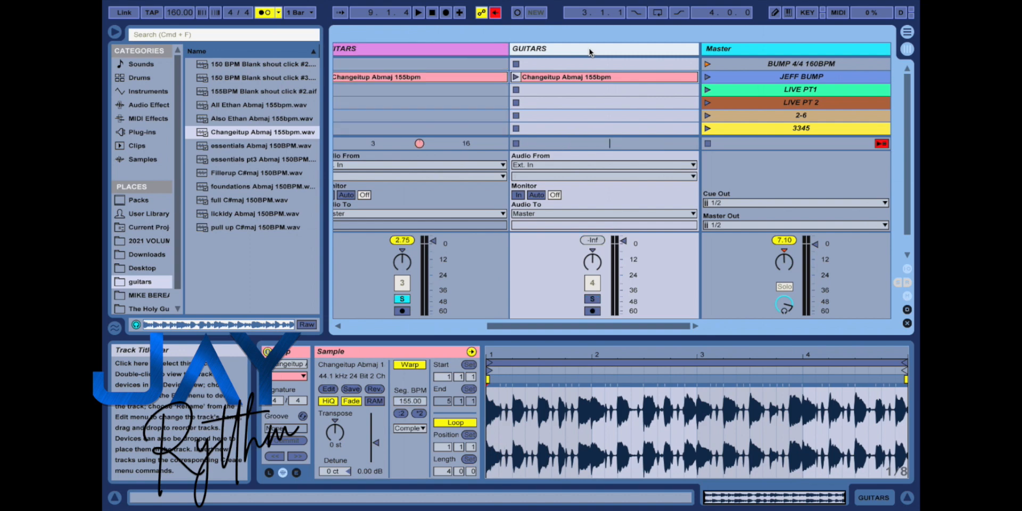
pyautogui.press('super+z')
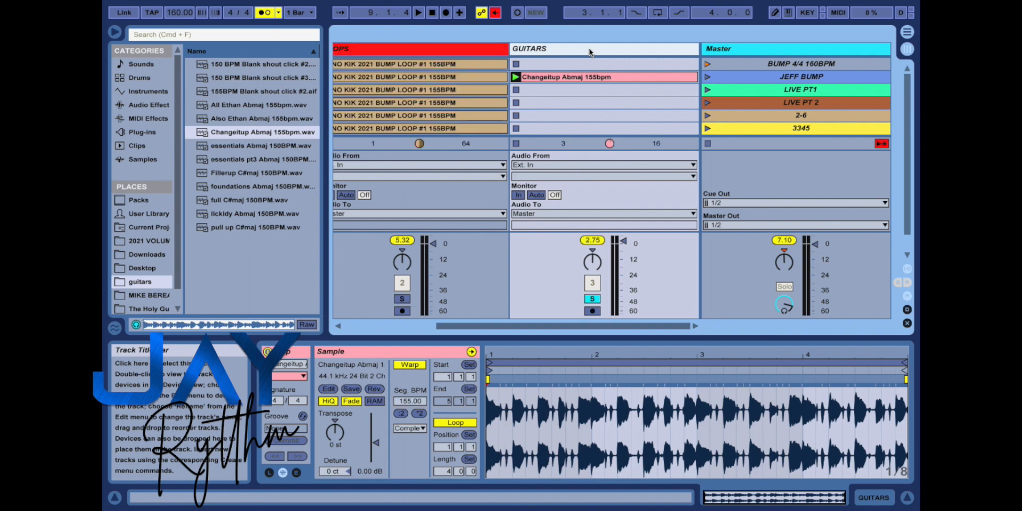
pyautogui.press('super+d')
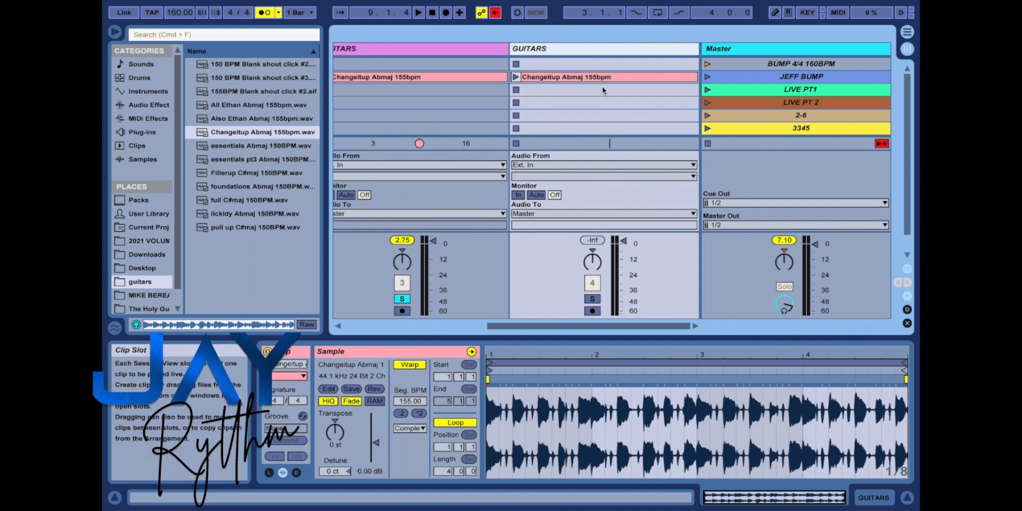
# Open the Changeitup Abmaj 155bpm clip on the duplicated GUITARS track and transpose it to 12 st.
pyautogui.doubleClick(570, 78)
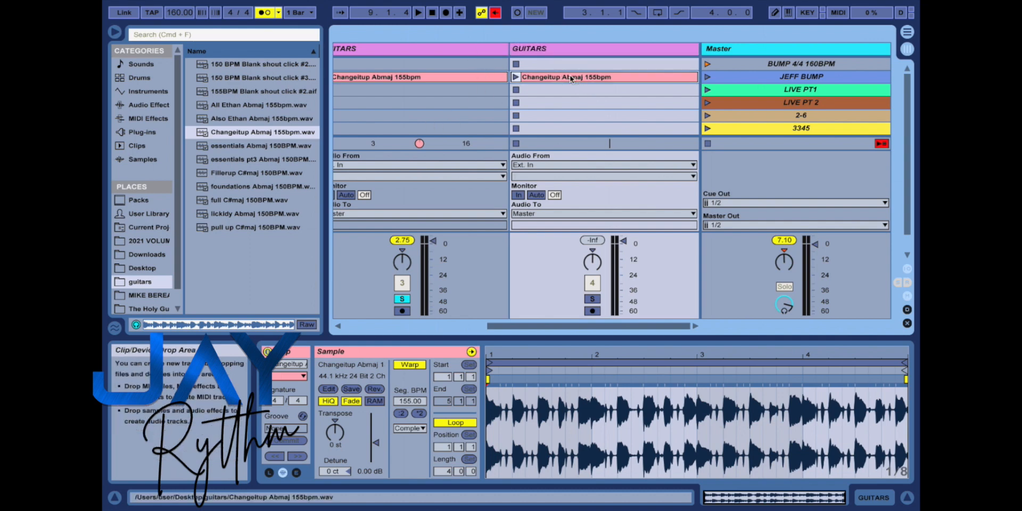
pyautogui.doubleClick(571, 78)
pyautogui.doubleClick(571, 79)
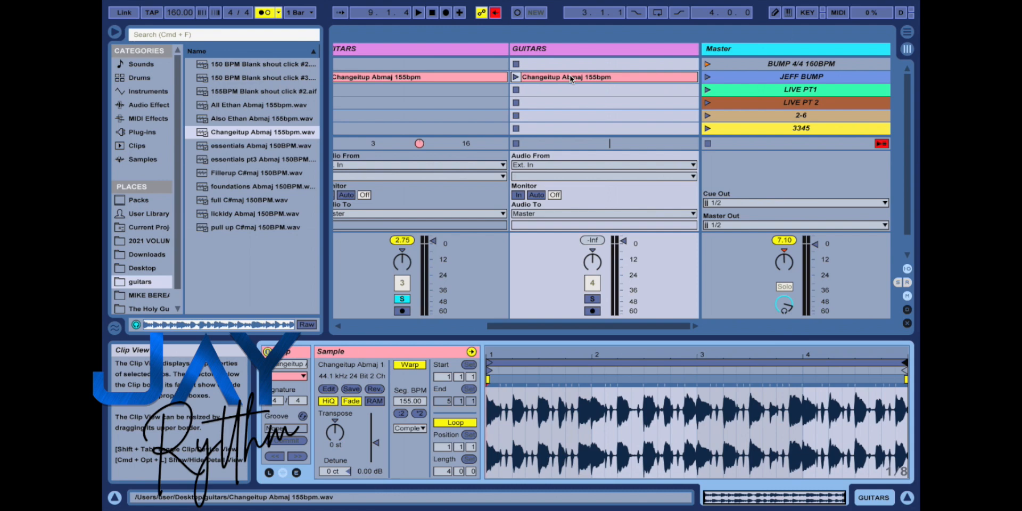
pyautogui.moveTo(335, 445); pyautogui.dragTo(336, 423)
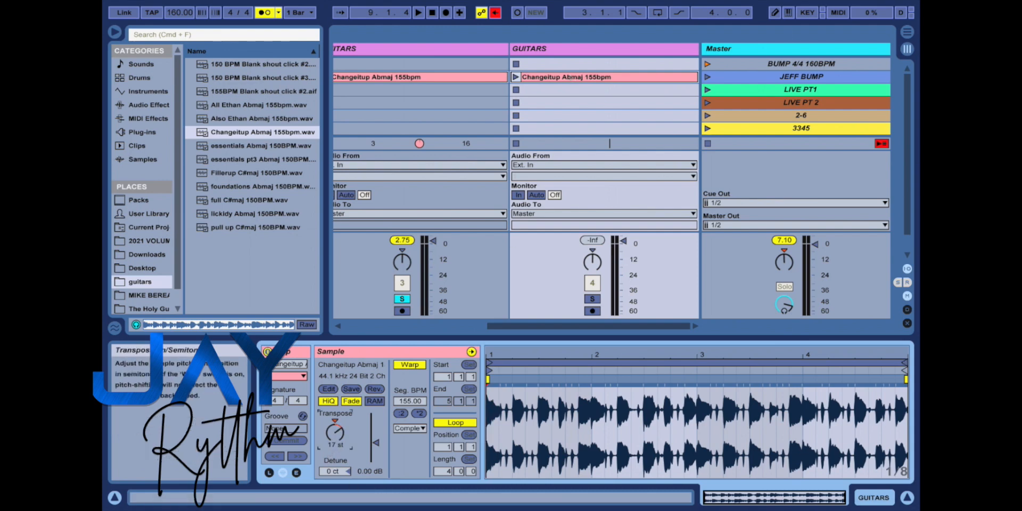
# Solo the duplicated GUITARS track as well and launch the JEFF BUMP scene to hear both guitar clips together.
pyautogui.click(593, 299)
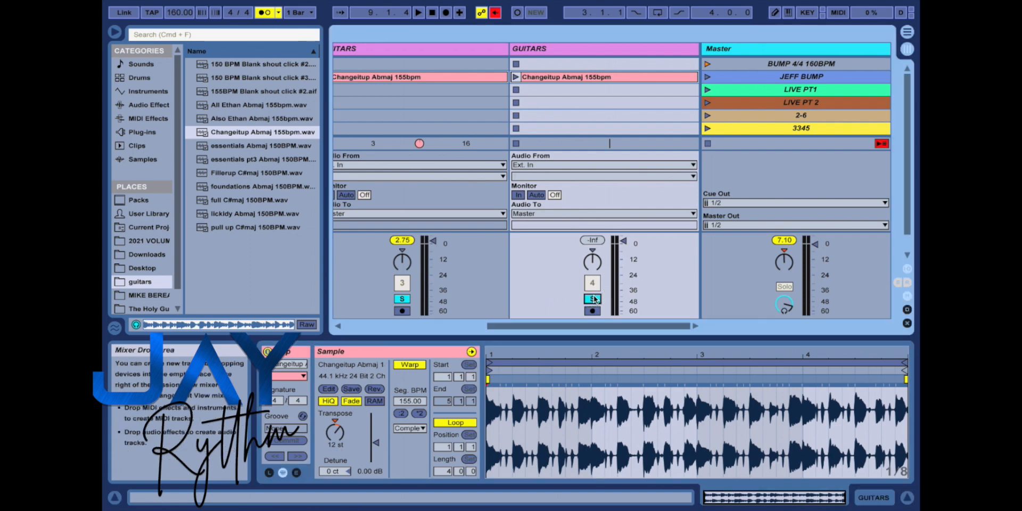
pyautogui.press('space')
pyautogui.press('space')
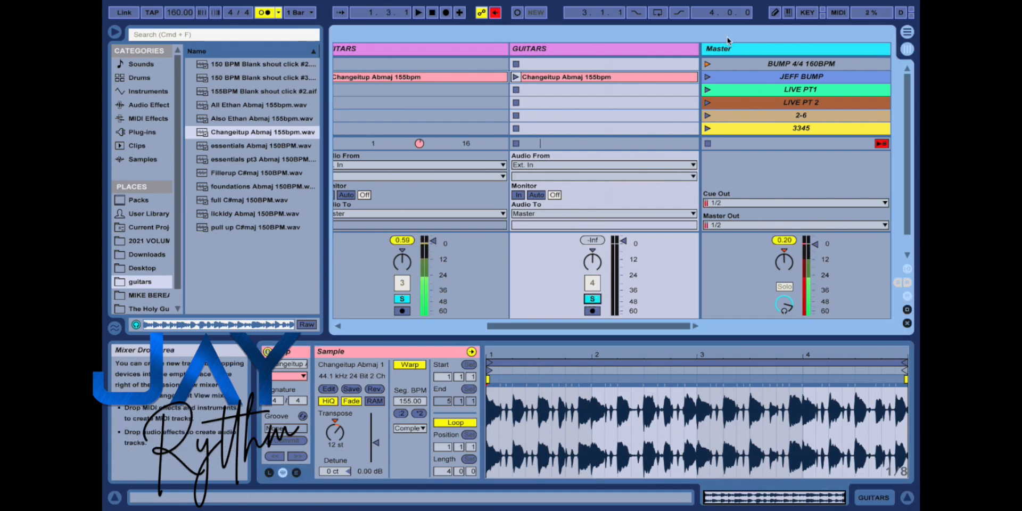
pyautogui.click(707, 77)
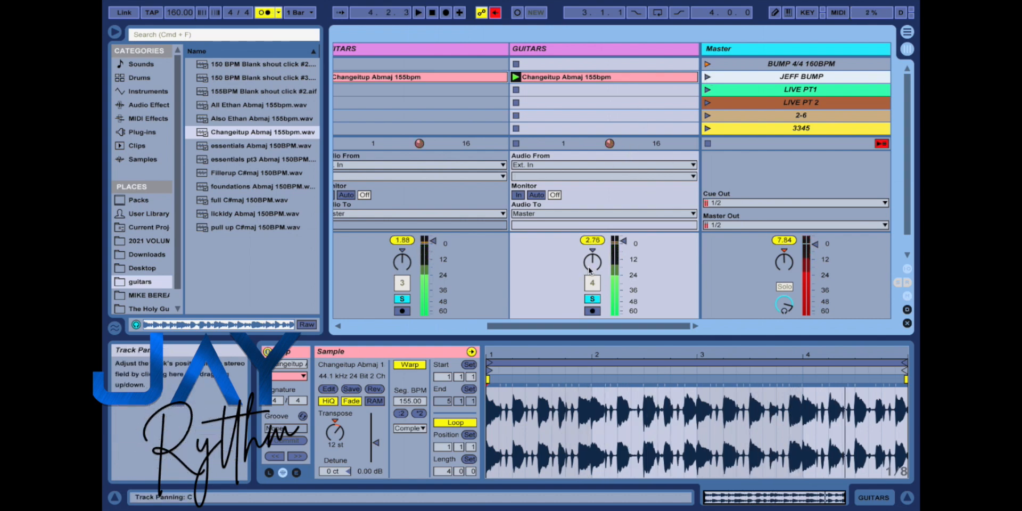
# Compare the original and duplicated GUITARS tracks by soloing each one, clear the solos and stop playback.
pyautogui.click(400, 299)
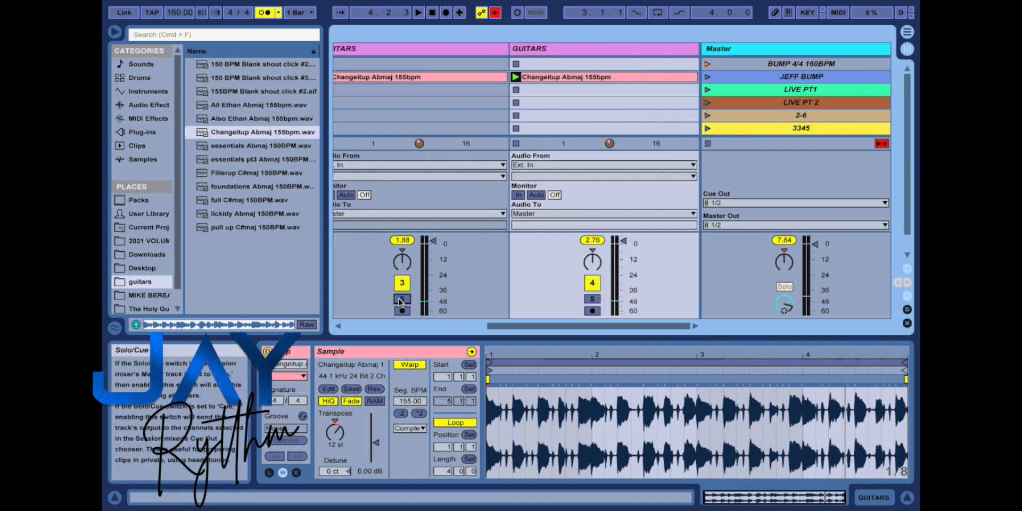
pyautogui.click(402, 301)
pyautogui.press('space')
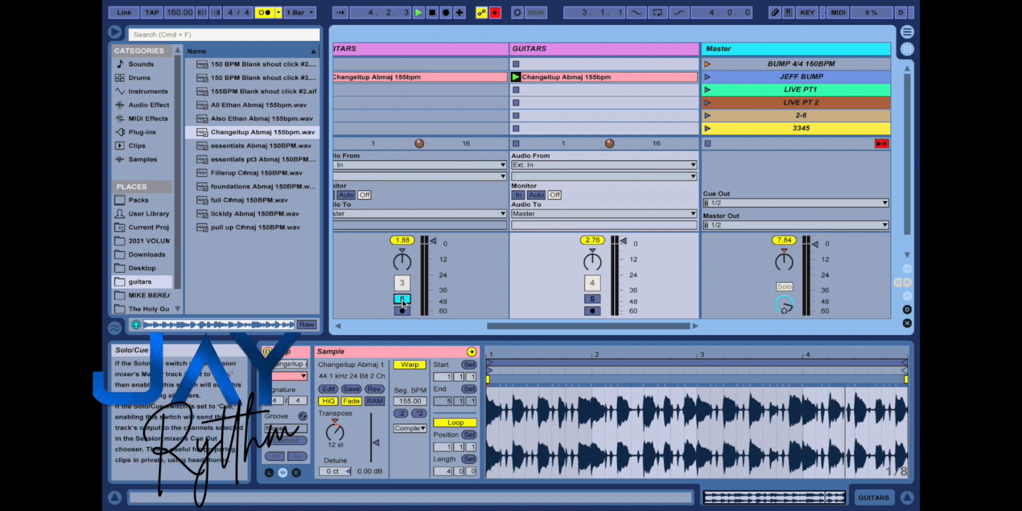
pyautogui.click(593, 298)
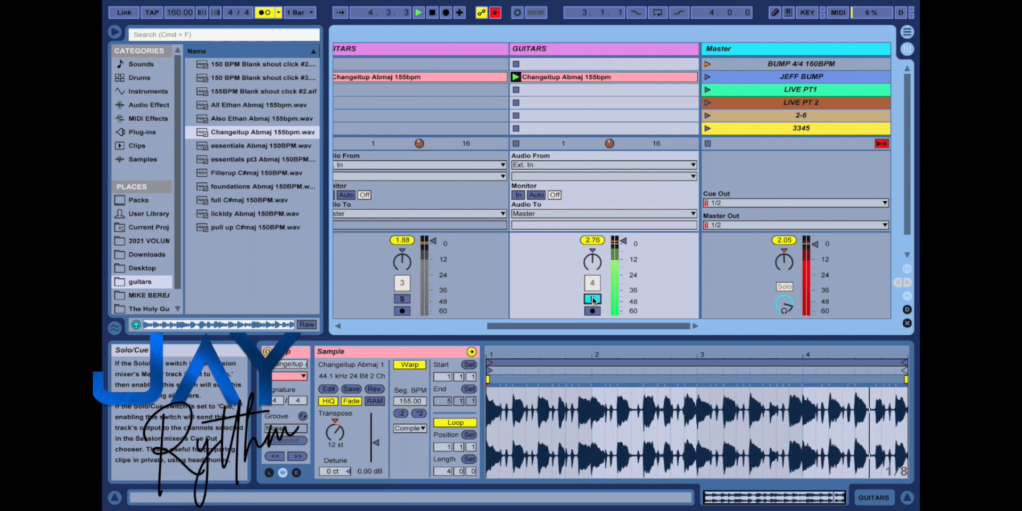
pyautogui.click(592, 298)
pyautogui.press('space')
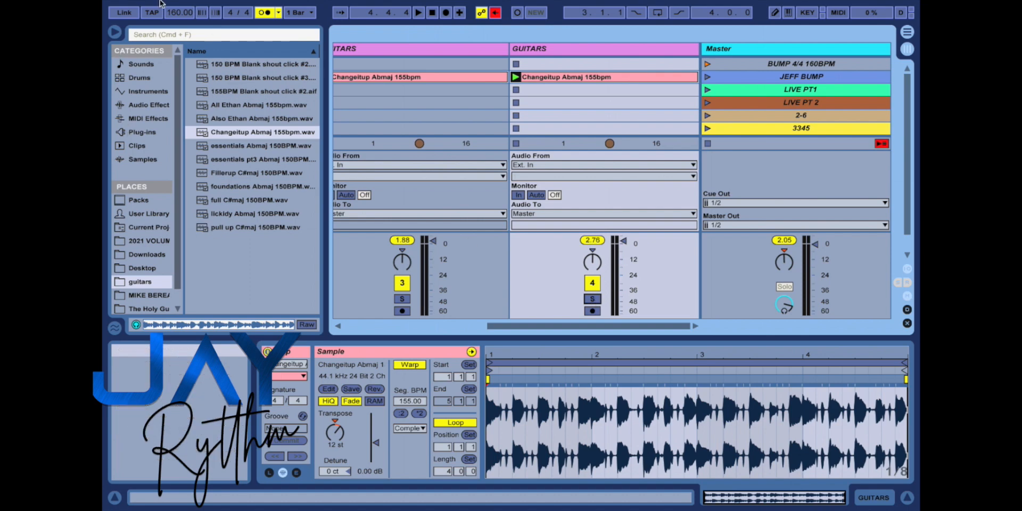
# Hide the clip detail view and look over the STEMS, LOOPS and GUITARS tracks.
pyautogui.click(907, 498)
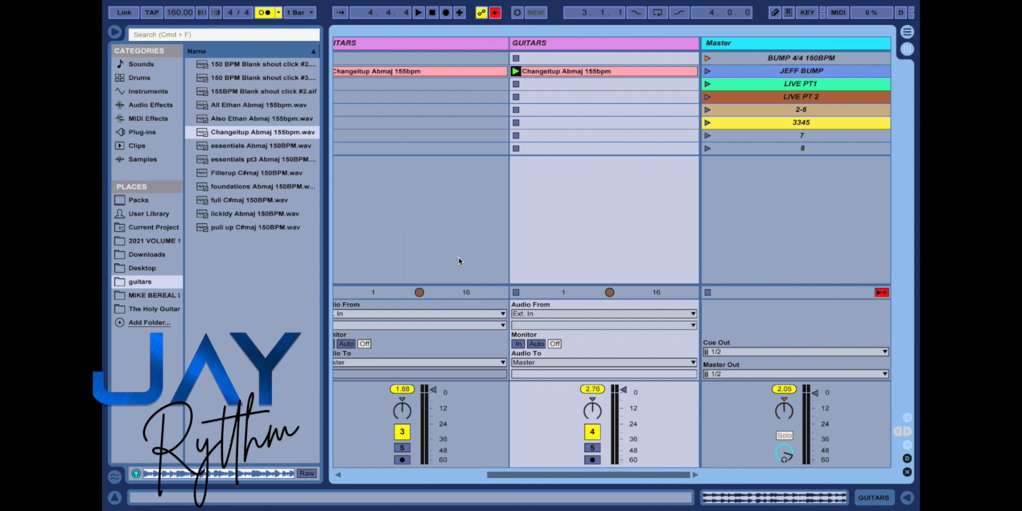
pyautogui.hscroll(-3, 459, 258)
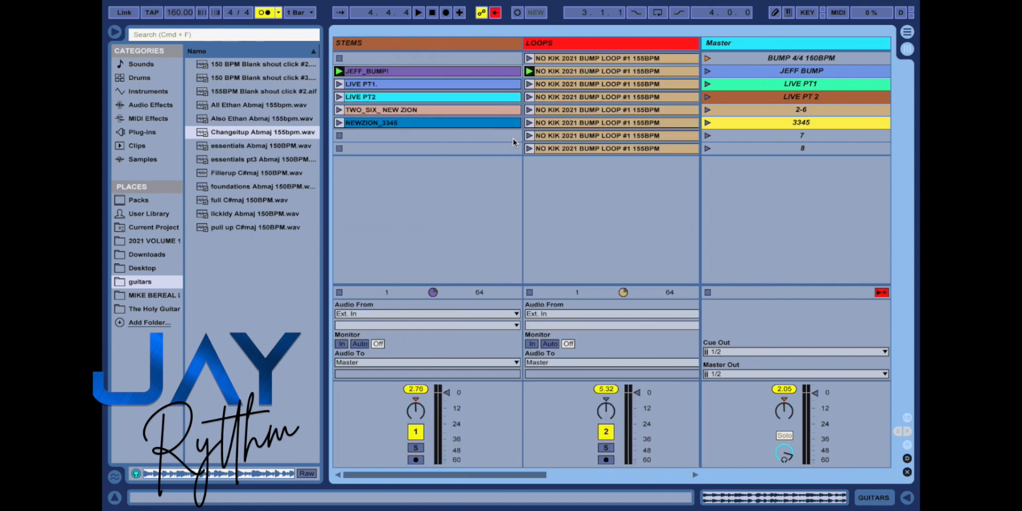
pyautogui.hscroll(3, 514, 139)
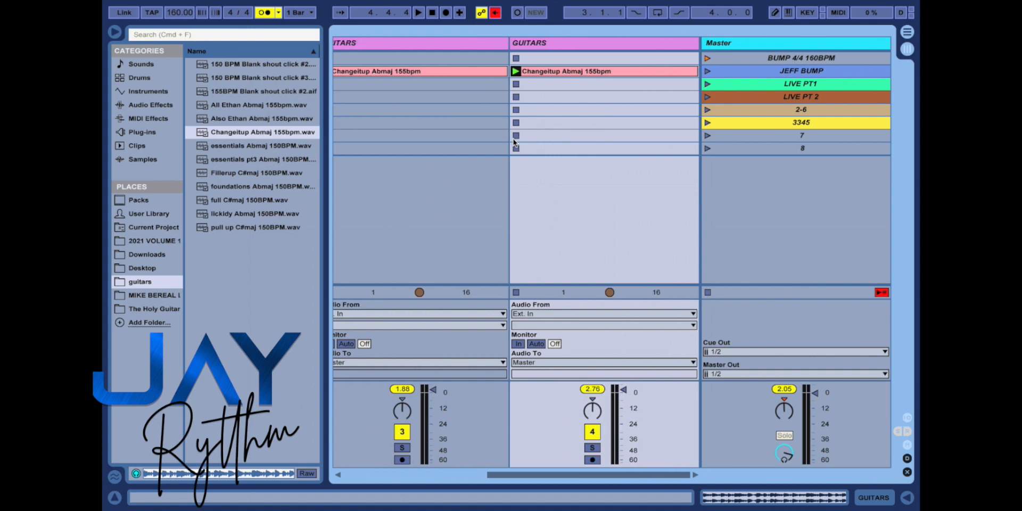
pyautogui.hscroll(-3, 513, 139)
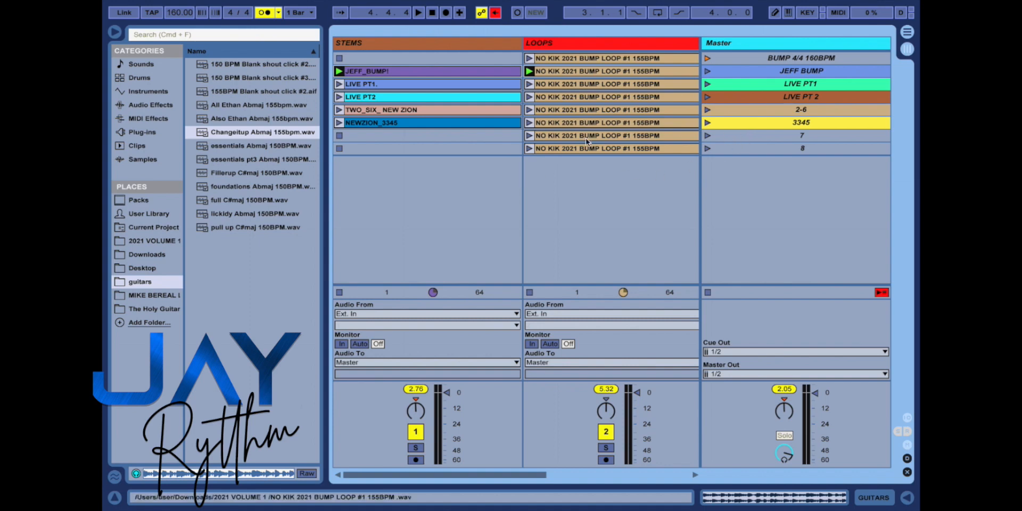
# Duplicate scene 8 with its bump loop clip nine times.
pyautogui.click(740, 149)
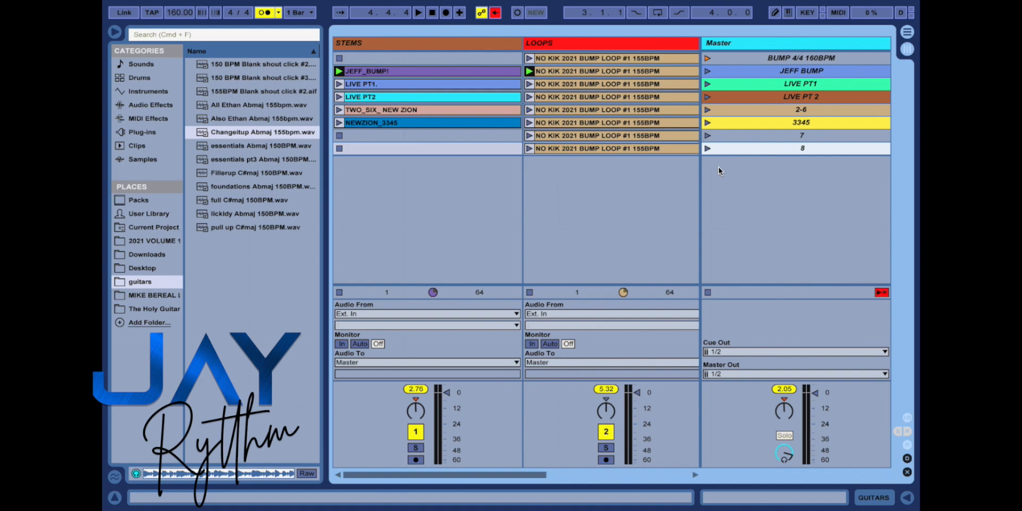
pyautogui.click(743, 152)
pyautogui.hscroll(5, 786, 154)
pyautogui.hscroll(-5, 787, 153)
pyautogui.press('super+d')
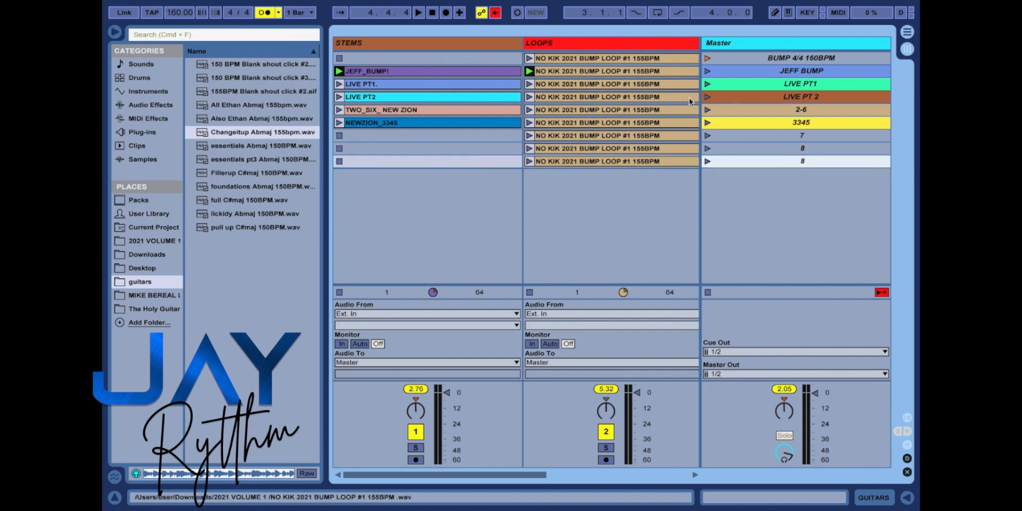
pyautogui.press('super+d')
pyautogui.press('super+d')
pyautogui.press('super+d')
pyautogui.press('super+d')
pyautogui.press('super+d')
pyautogui.press('super+d')
pyautogui.press('super+d')
pyautogui.press('super+d')
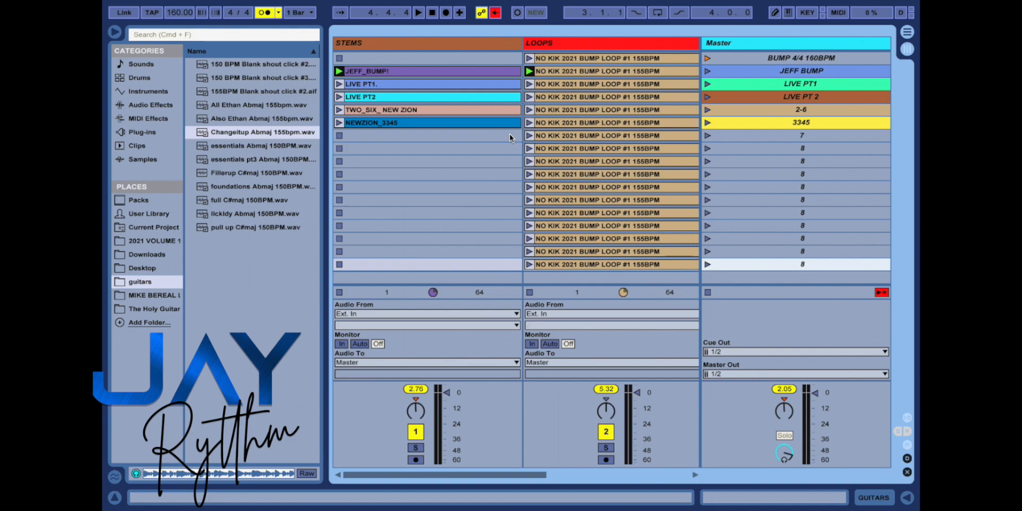
# Insert ten empty scenes below the last duplicated scene.
pyautogui.hscroll(5, 501, 172)
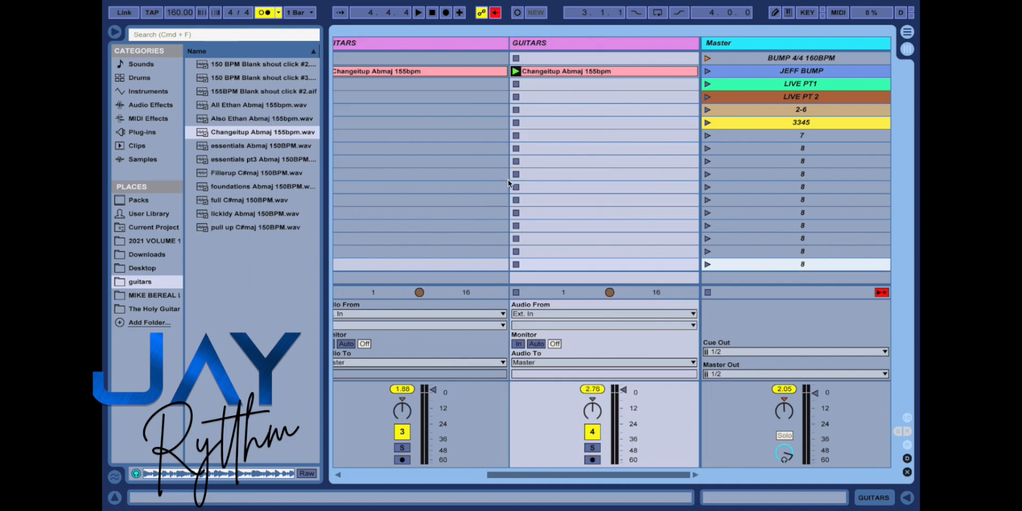
pyautogui.hscroll(-5, 477, 192)
pyautogui.hscroll(4, 477, 193)
pyautogui.hscroll(-4, 477, 193)
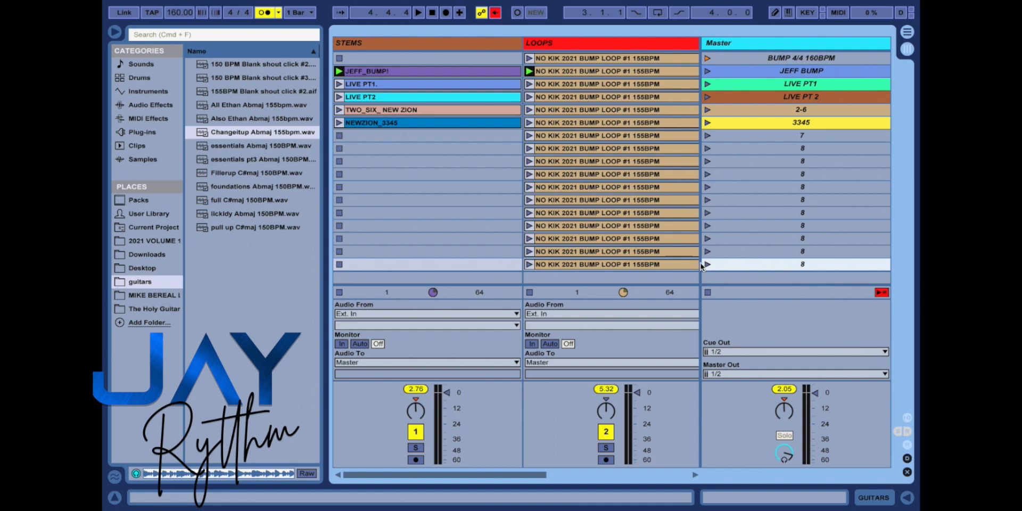
pyautogui.hscroll(5, 694, 265)
pyautogui.hscroll(-5, 694, 266)
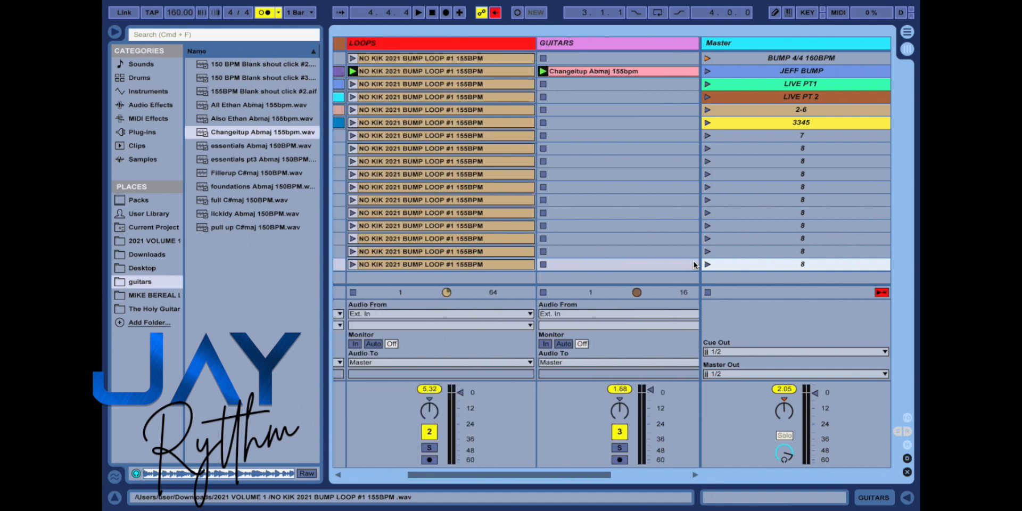
pyautogui.hscroll(5, 694, 265)
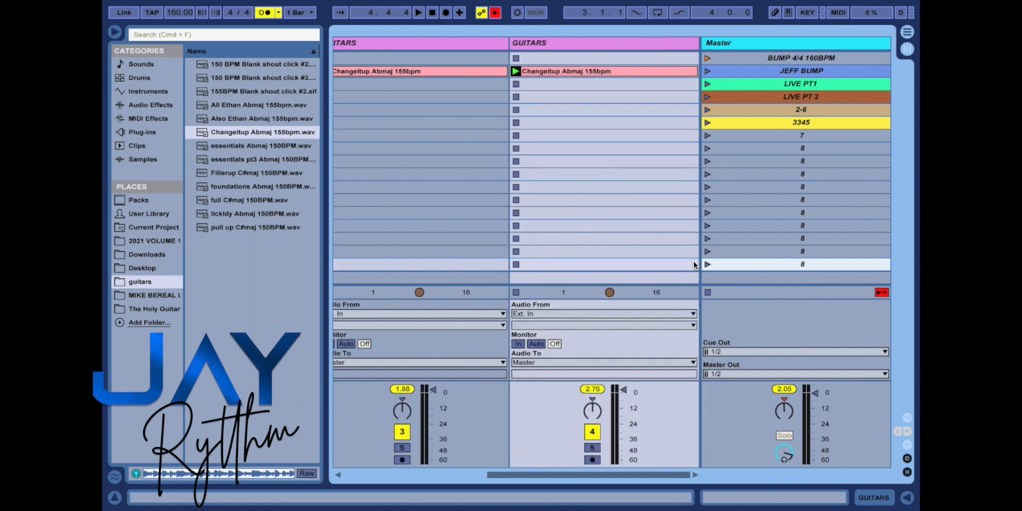
pyautogui.press('super+i')
pyautogui.hscroll(-5, 694, 264)
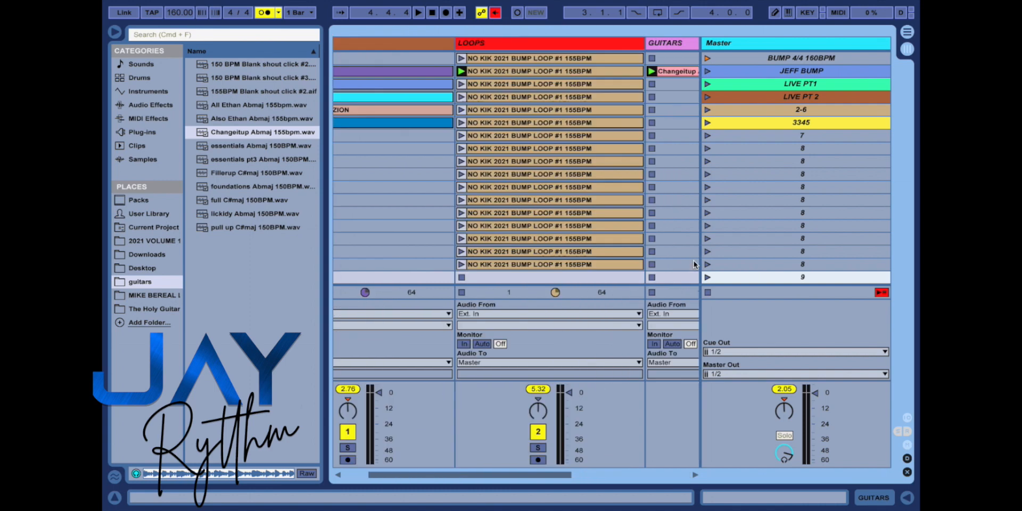
pyautogui.press('super+i')
pyautogui.press('super+i')
pyautogui.press('super+i')
pyautogui.press('super+i')
pyautogui.press('super+i')
pyautogui.press('super+i')
pyautogui.press('super+i')
pyautogui.press('super+i')
pyautogui.press('super+i')
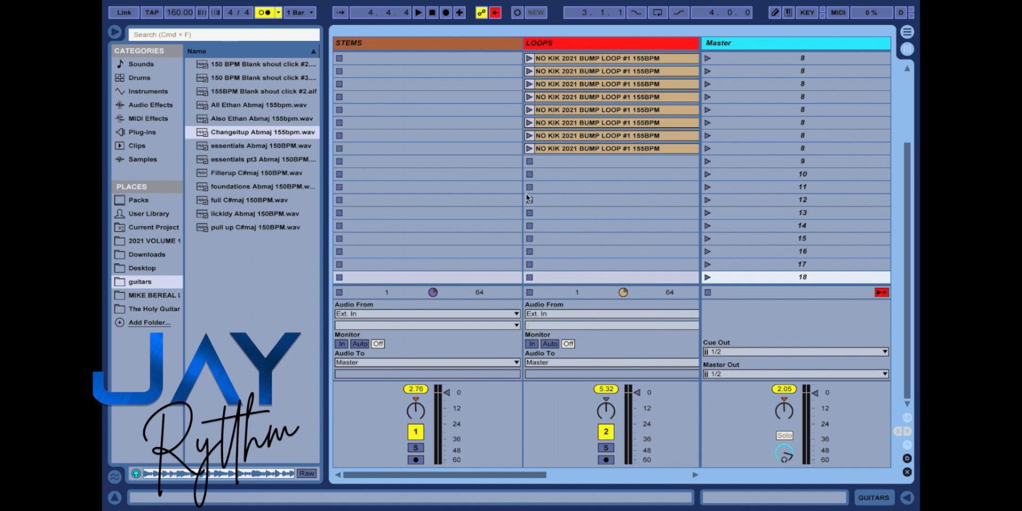
# Open the recent set 2021 set.als, saving the current set under the name test in the 2021 COPY Project folder.
pyautogui.click(171, 5)
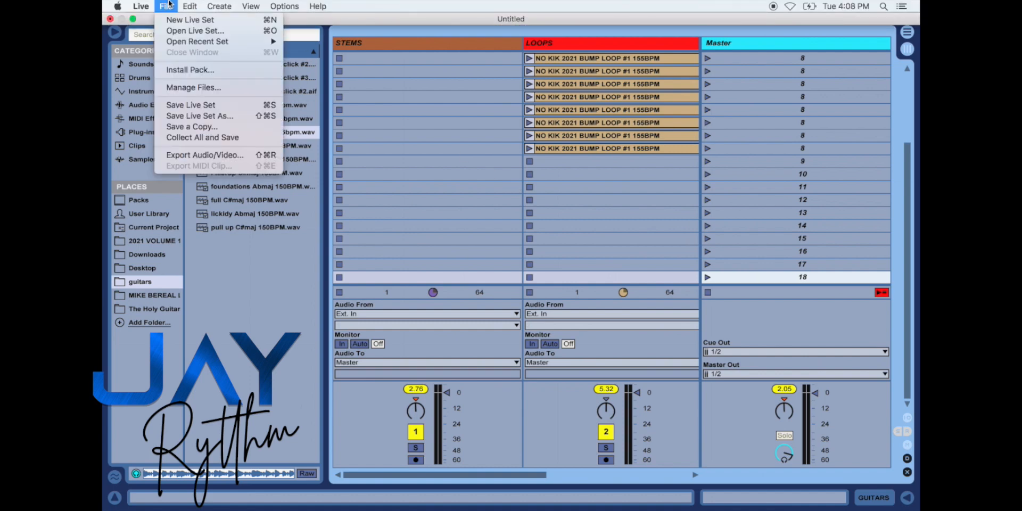
pyautogui.moveTo(200, 40)
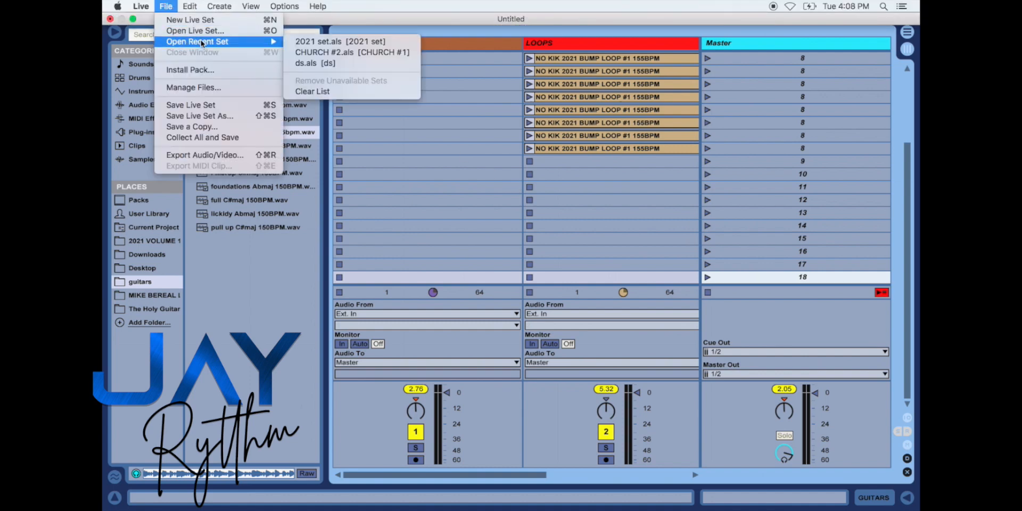
pyautogui.click(316, 42)
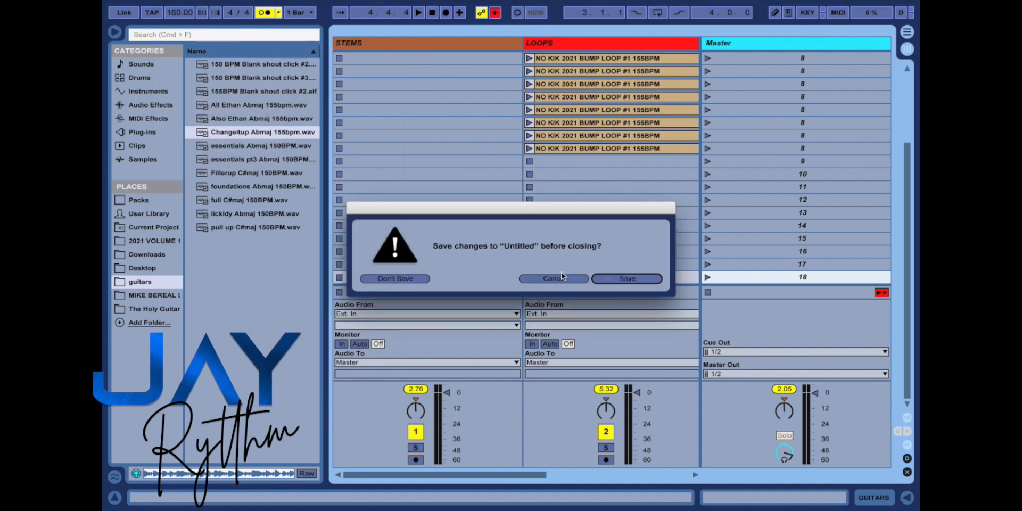
pyautogui.click(617, 279)
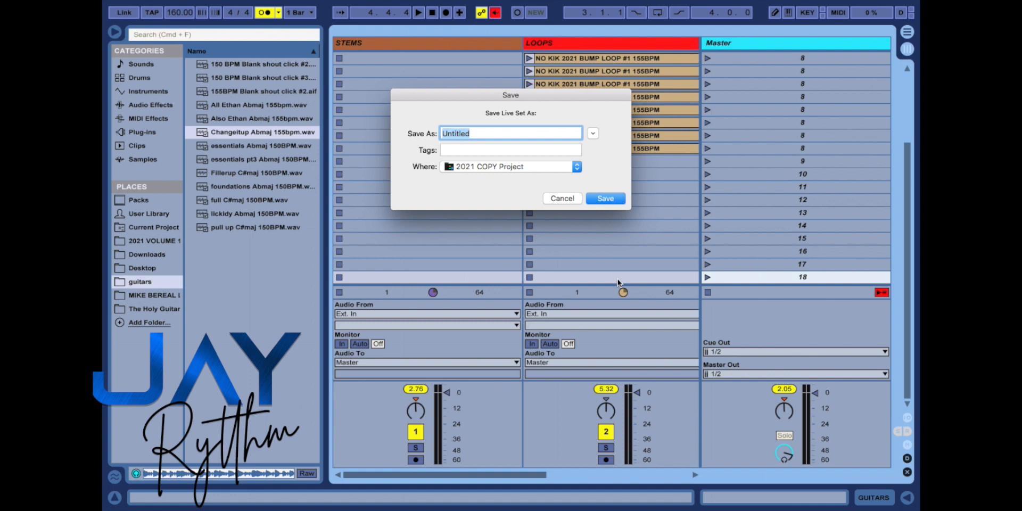
pyautogui.write('test')
pyautogui.press('Return')
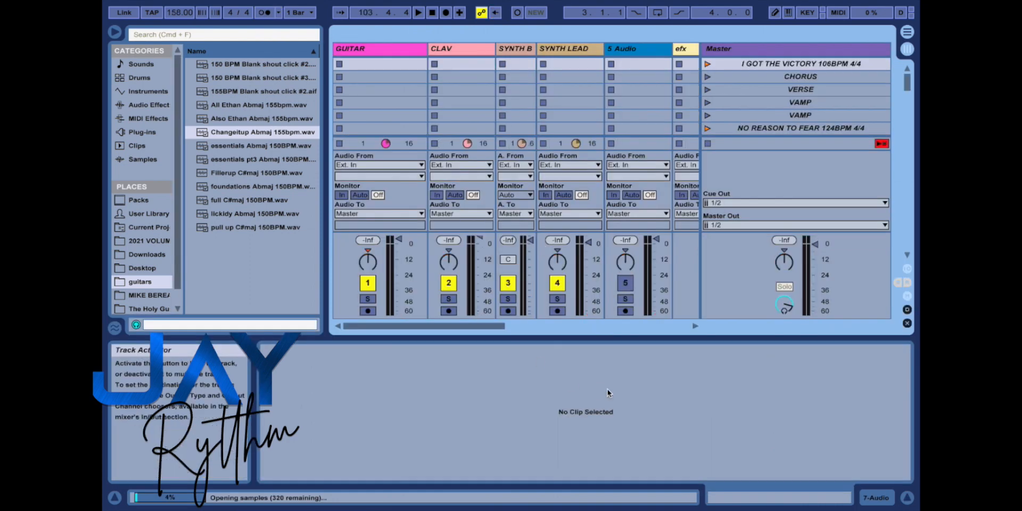
# Hide the clip detail view and look through the tracks and song scenes of the 2021 set.
pyautogui.click(908, 497)
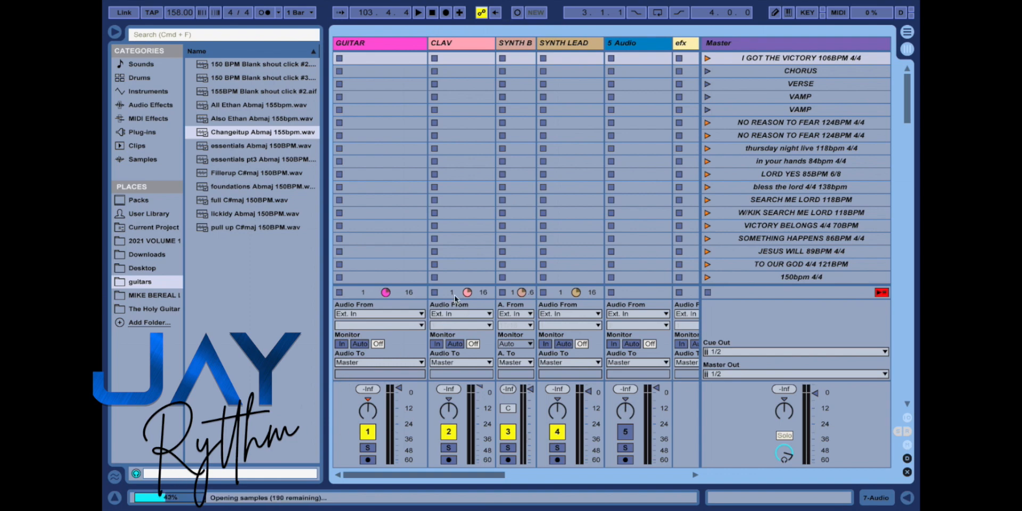
pyautogui.hscroll(10, 519, 175)
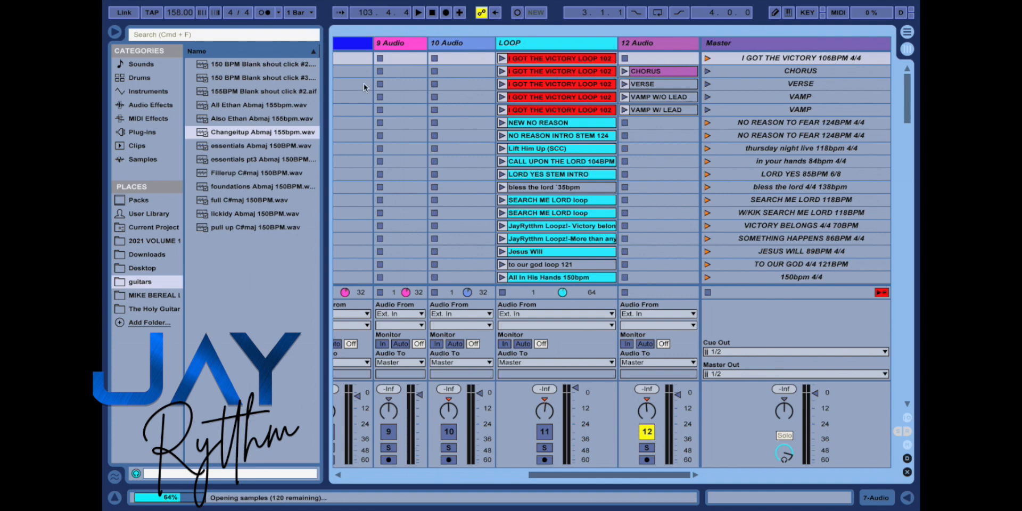
pyautogui.hscroll(-8, 552, 177)
pyautogui.scroll(-1, 551, 177)
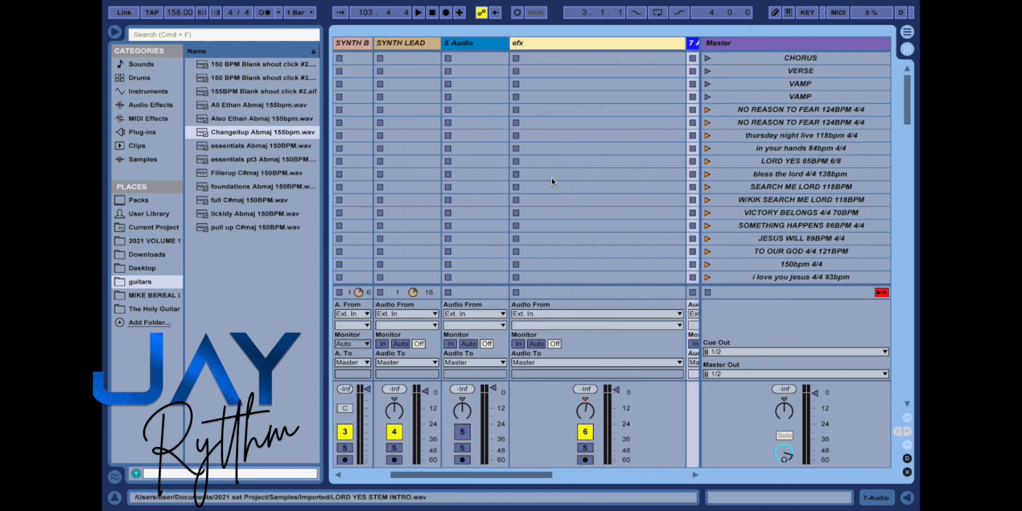
pyautogui.scroll(-7, 551, 178)
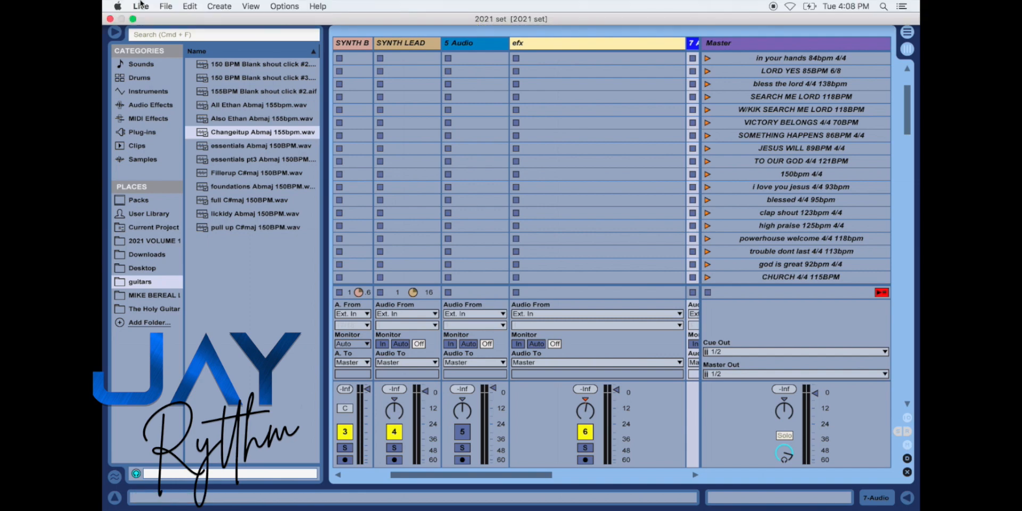
# Set the interface zoom display to 99 % in the preferences and close them.
pyautogui.click(141, 5)
pyautogui.click(146, 37)
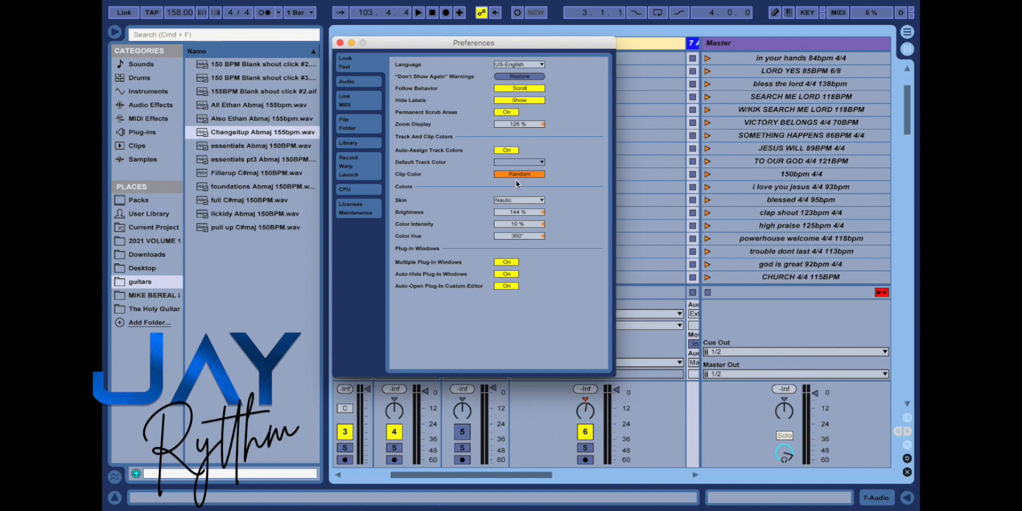
pyautogui.moveTo(522, 126); pyautogui.dragTo(521, 146)
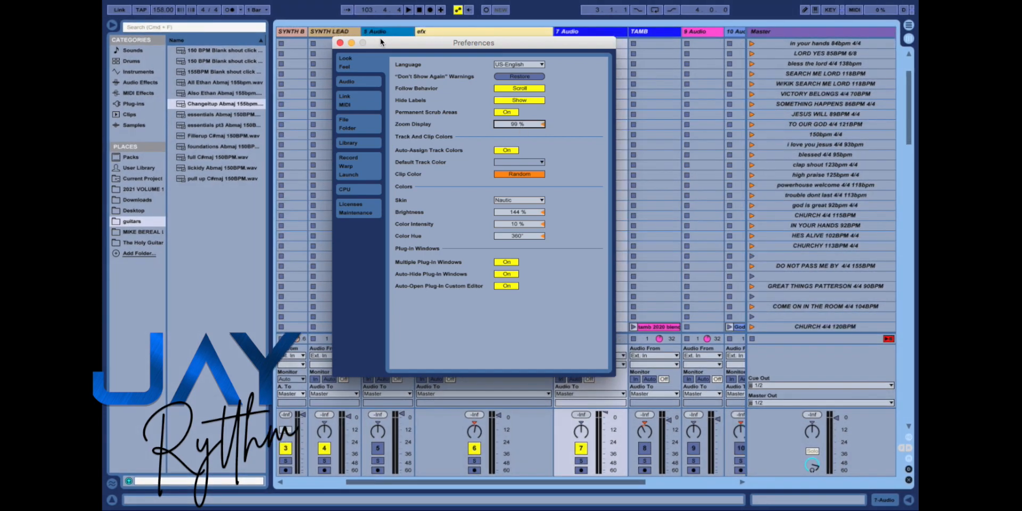
pyautogui.click(340, 43)
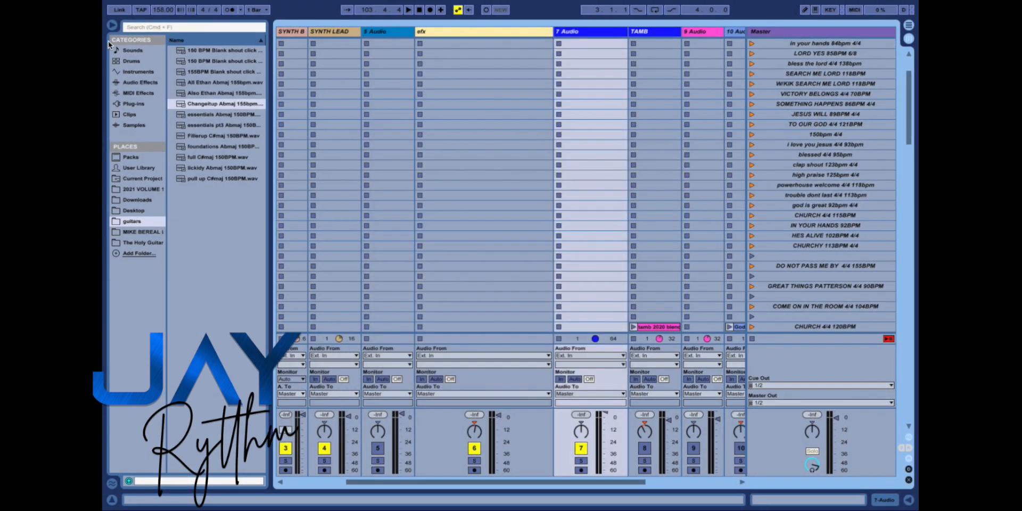
# Hide the browser and look through the audio tracks, loop clips and coloured scenes across the whole set.
pyautogui.click(112, 25)
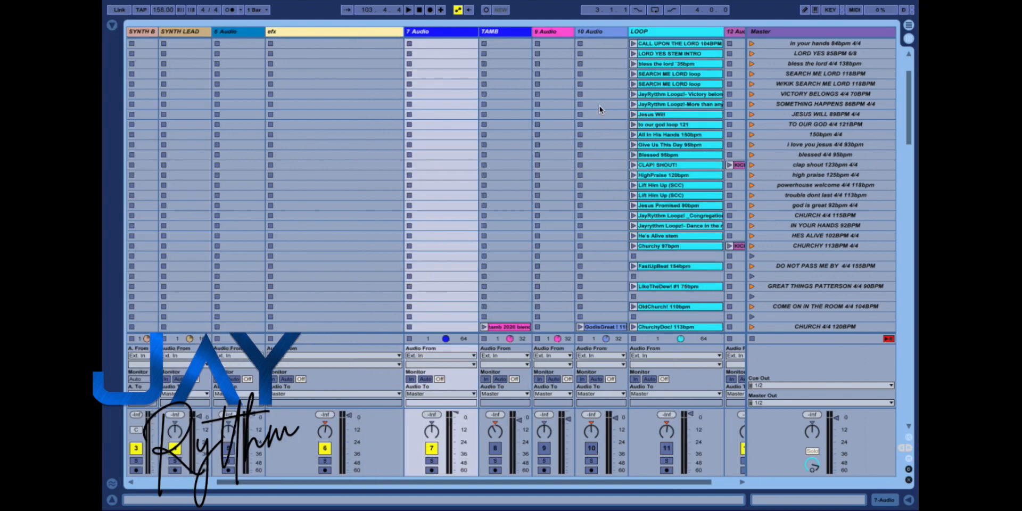
pyautogui.hscroll(2, 599, 106)
pyautogui.scroll(-10, 599, 105)
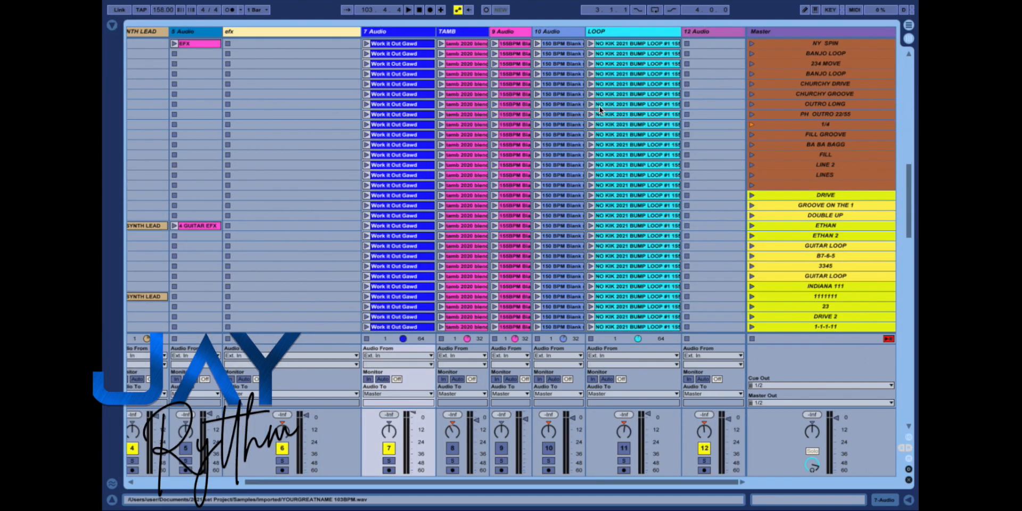
pyautogui.scroll(-5, 599, 107)
pyautogui.hscroll(-3, 599, 107)
pyautogui.scroll(-8, 600, 106)
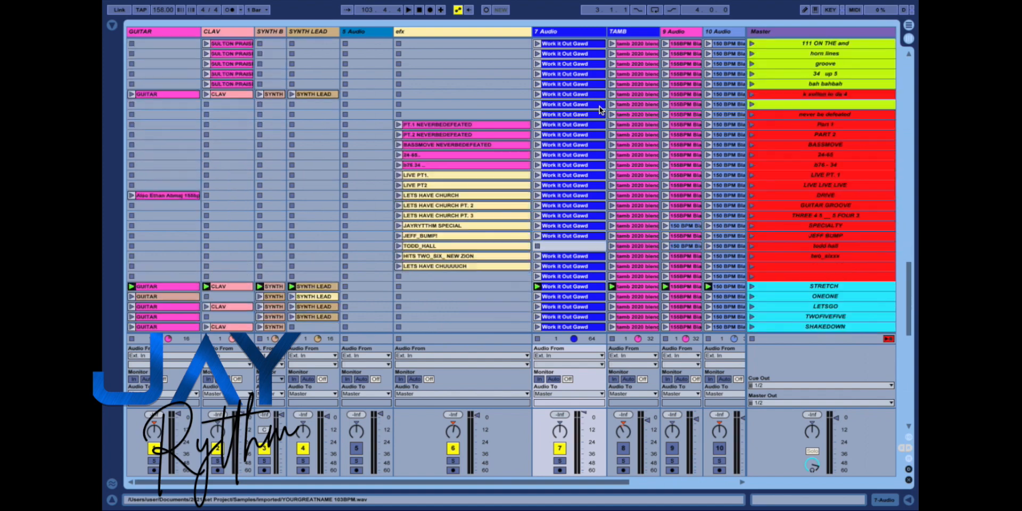
pyautogui.scroll(-10, 600, 106)
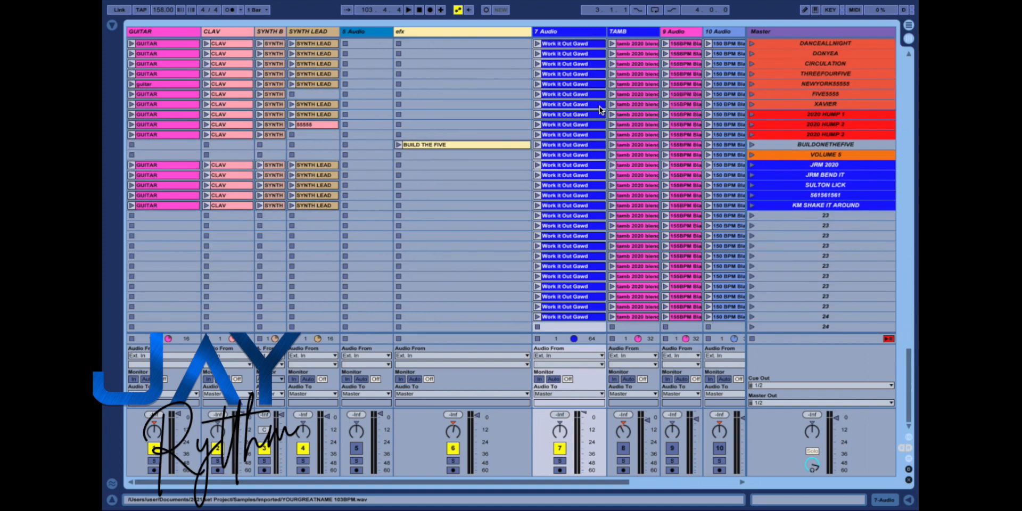
pyautogui.scroll(15, 600, 106)
pyautogui.hscroll(2, 599, 107)
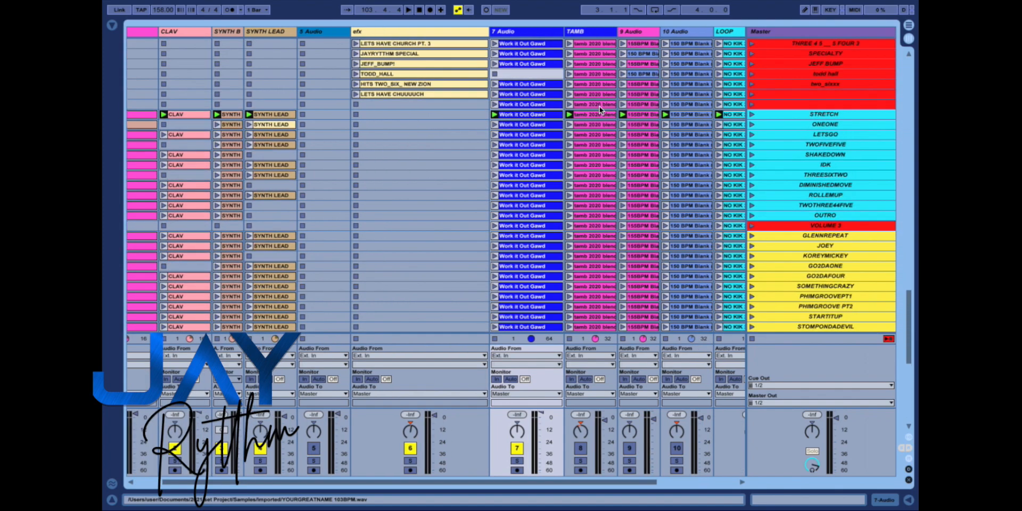
# Turn on the metronome and launch the CHURCH 4/4 120BPM scene.
pyautogui.click(230, 10)
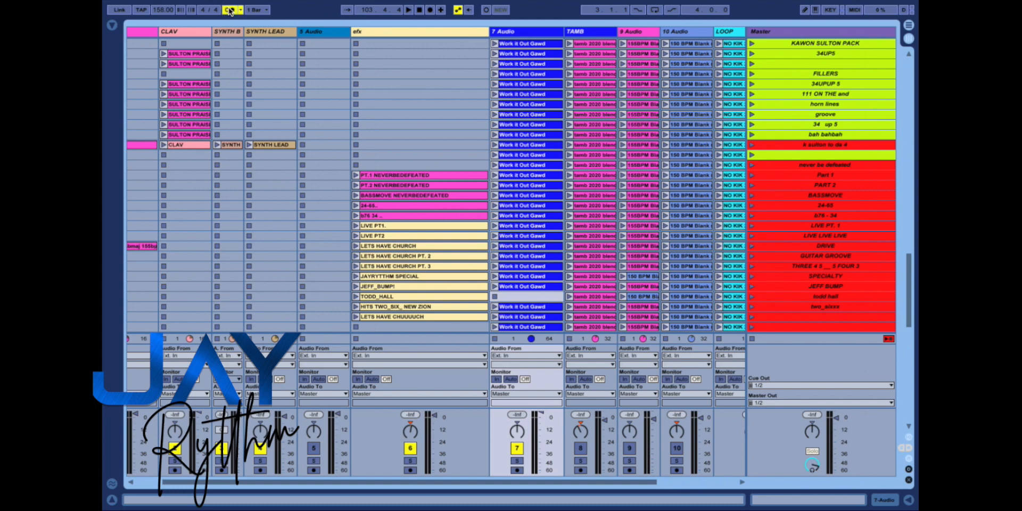
pyautogui.scroll(15, 427, 166)
pyautogui.hscroll(3, 428, 167)
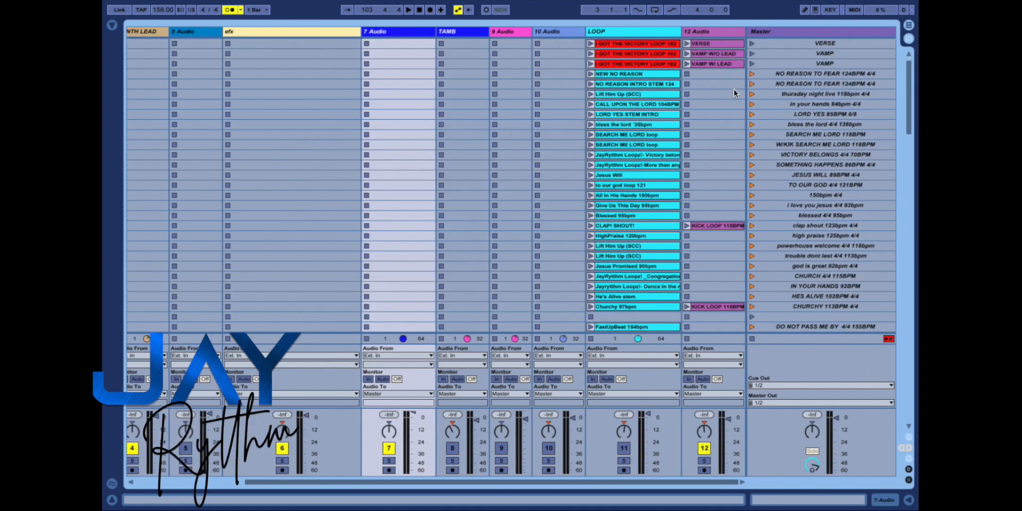
pyautogui.scroll(-15, 650, 198)
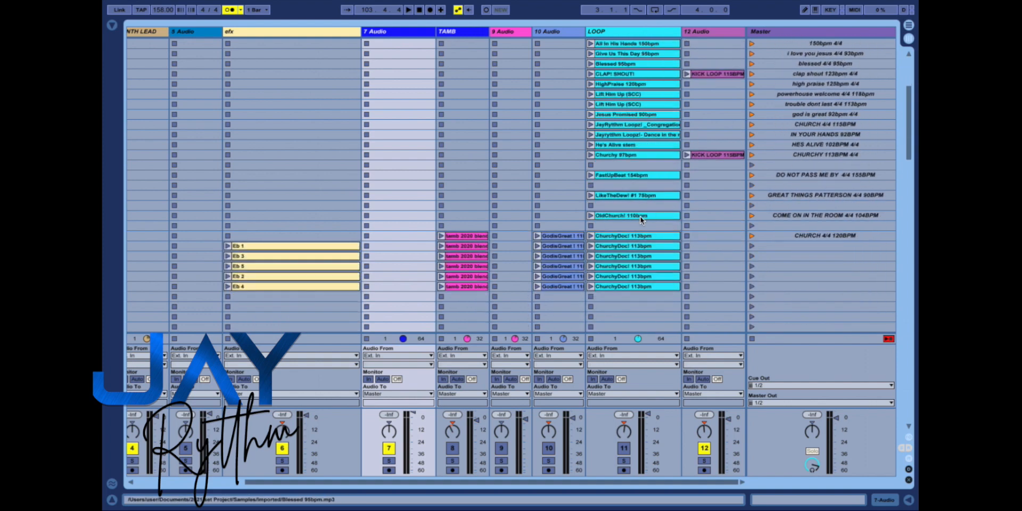
pyautogui.click(751, 236)
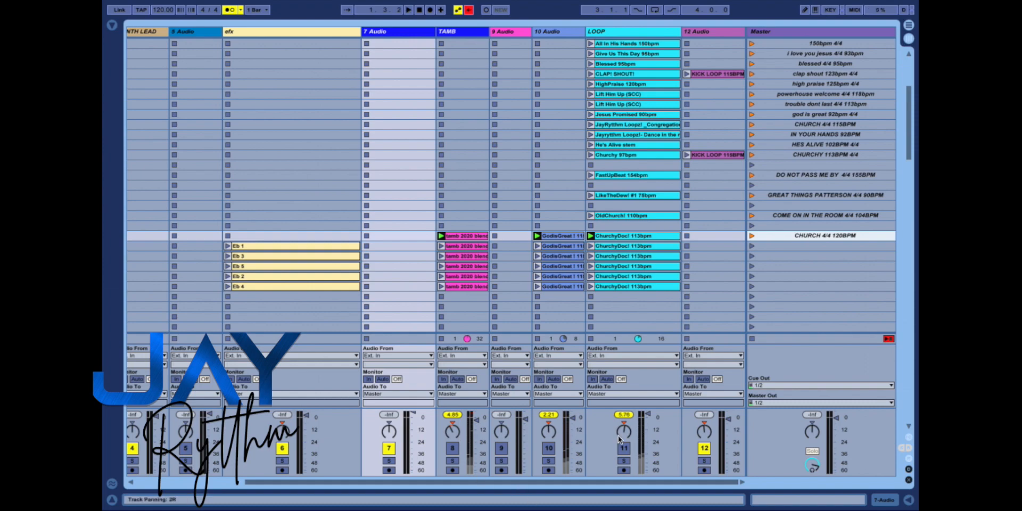
# Deactivate the 7 Audio track while the CHURCH 4/4 120BPM scene is running.
pyautogui.scroll(-4, 618, 435)
pyautogui.hscroll(-3, 619, 435)
pyautogui.hscroll(3, 618, 436)
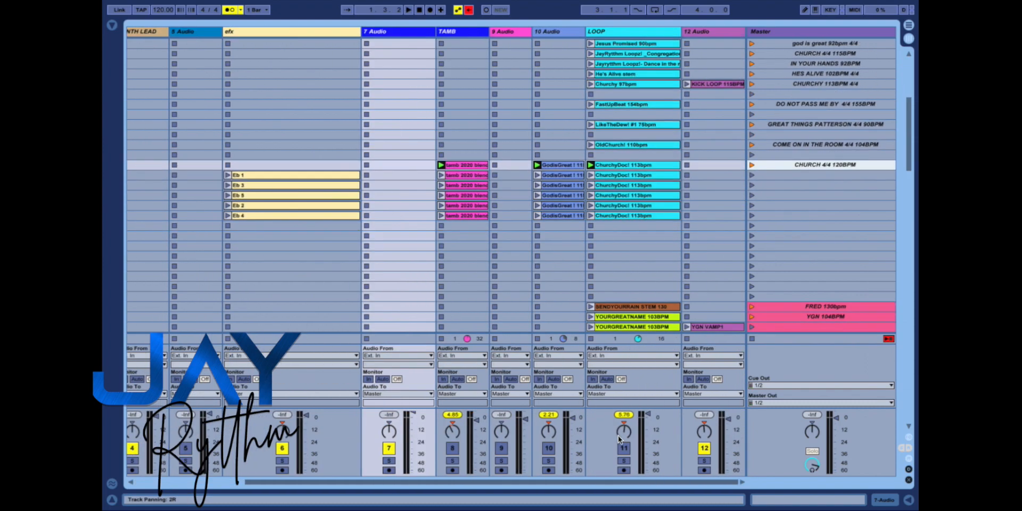
pyautogui.press('F7')
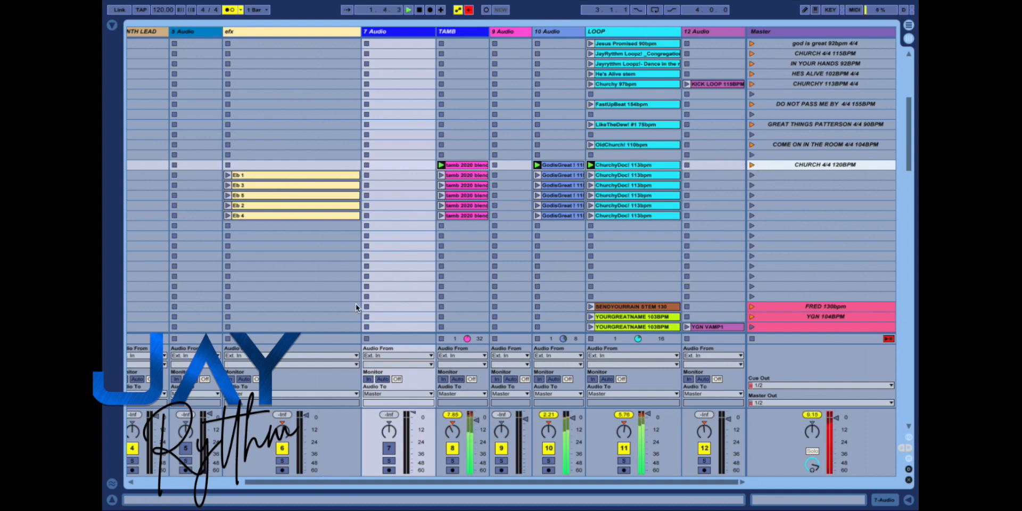
# Launch the Eb 1 scene followed by the Eb 3 scene and stop playback.
pyautogui.click(750, 174)
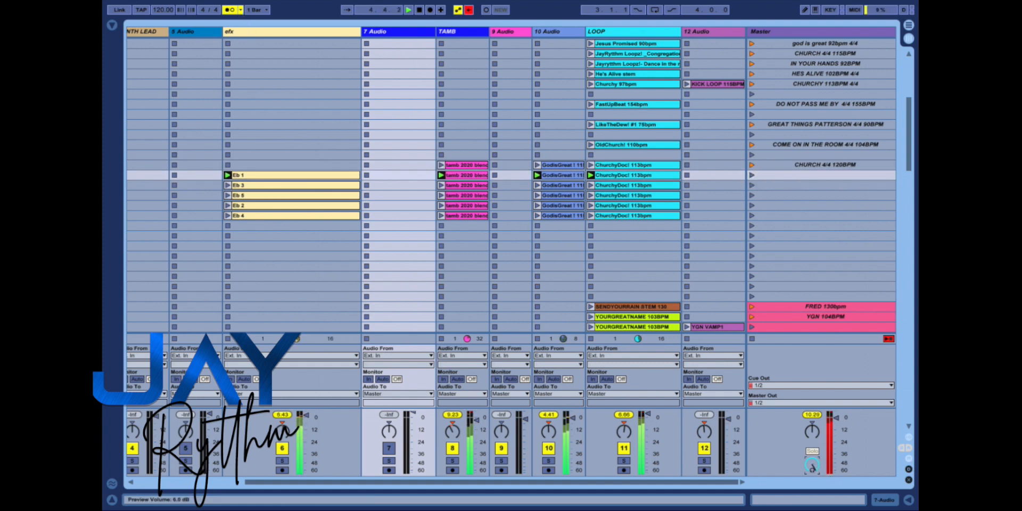
pyautogui.click(752, 185)
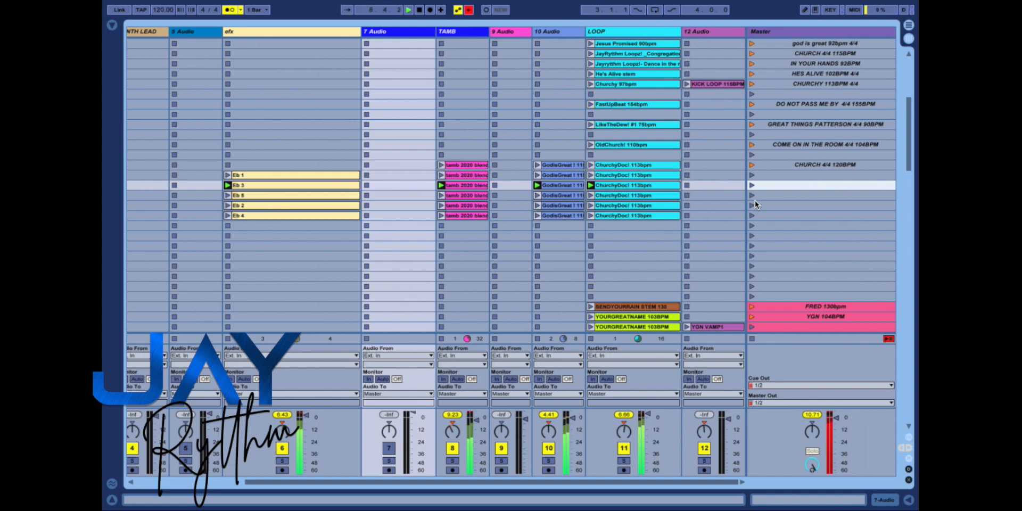
pyautogui.press('space')
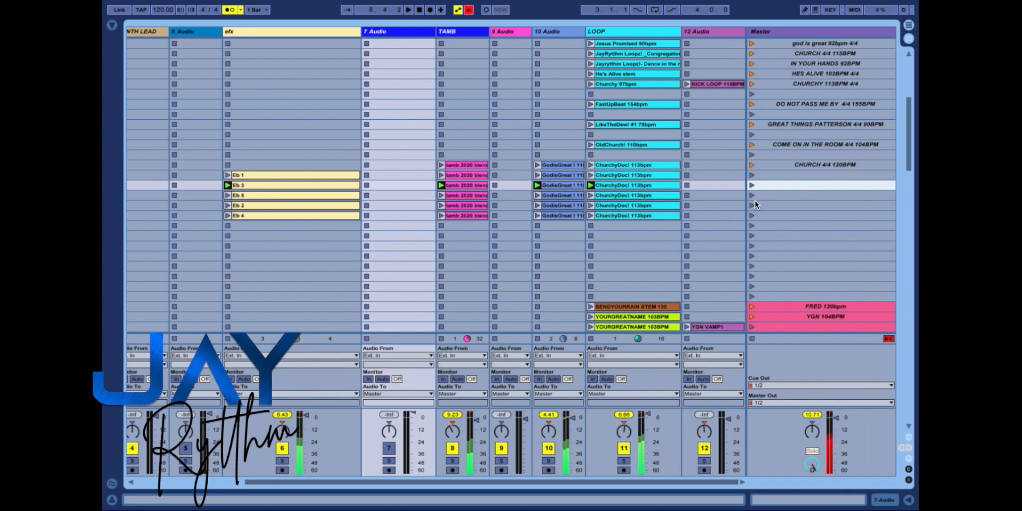
# Try out tap tempo on the CHURCH clips, tapping about 121 BPM and again about 144 BPM.
pyautogui.click(817, 165)
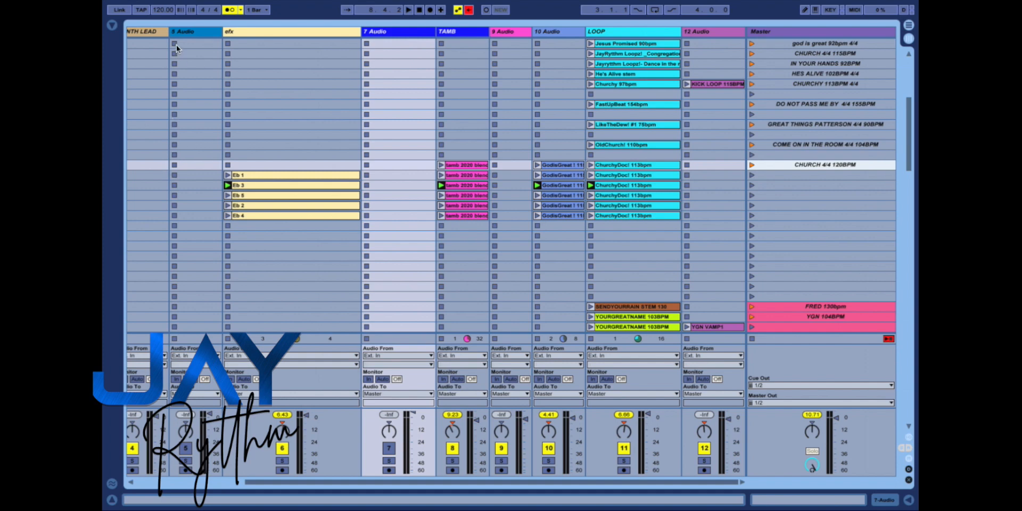
pyautogui.click(142, 11)
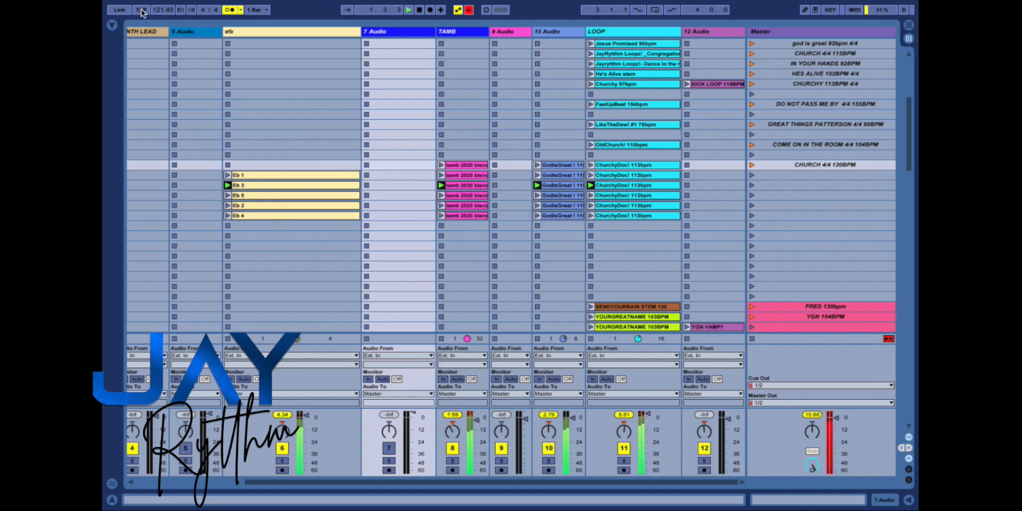
pyautogui.press('space')
pyautogui.click(143, 33)
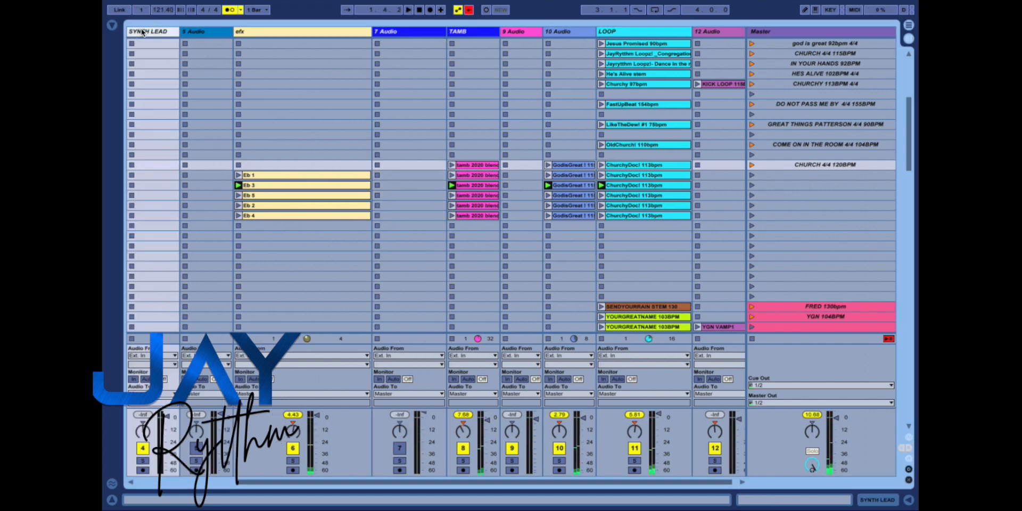
pyautogui.click(141, 10)
pyautogui.click(141, 10)
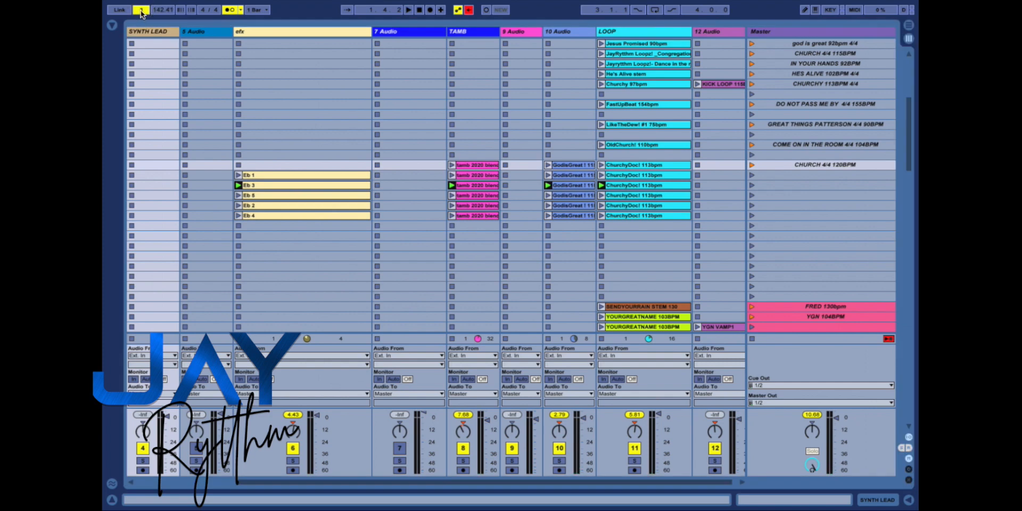
pyautogui.click(142, 10)
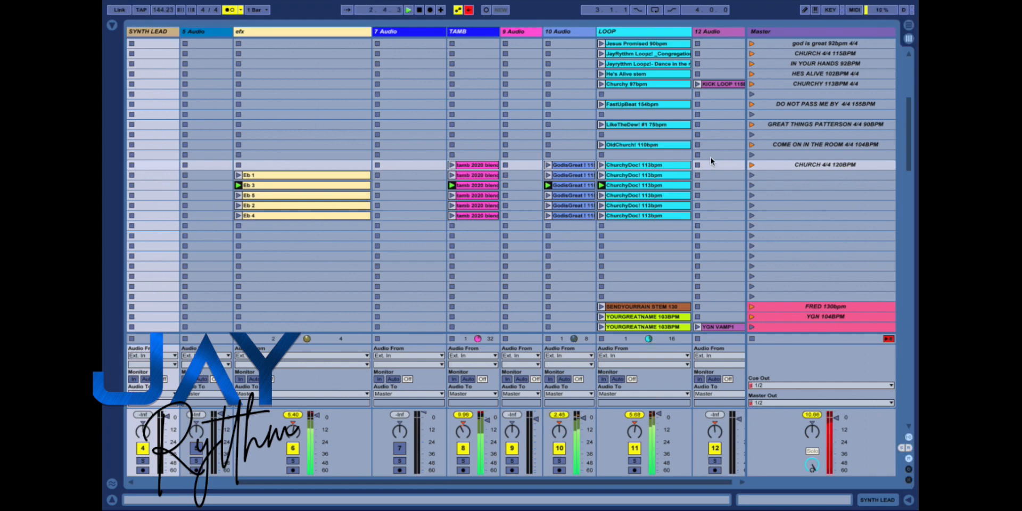
# Relaunch the CHURCH 4/4 120BPM scene and switch playback to the IN YOUR HANDS 92BPM scene.
pyautogui.click(752, 165)
pyautogui.click(751, 165)
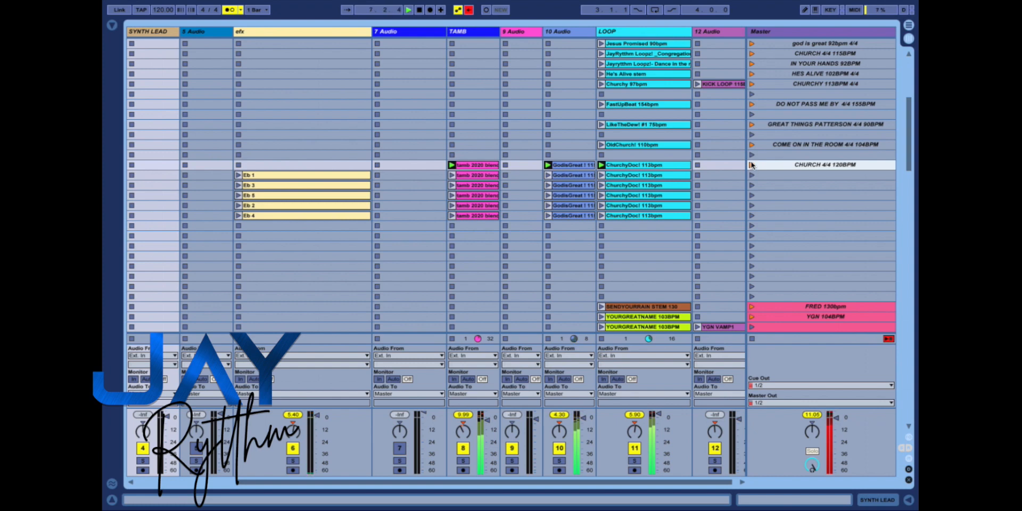
pyautogui.scroll(2, 768, 98)
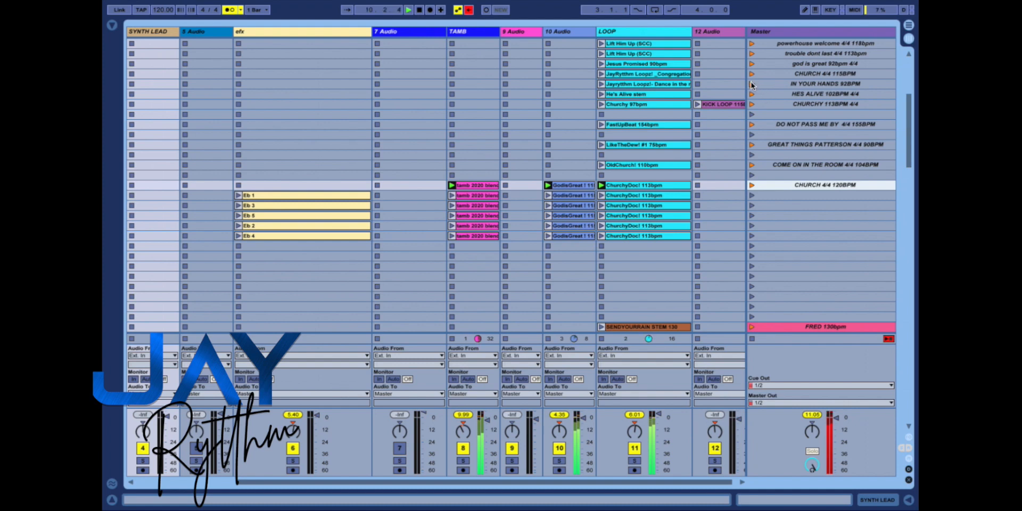
pyautogui.click(752, 84)
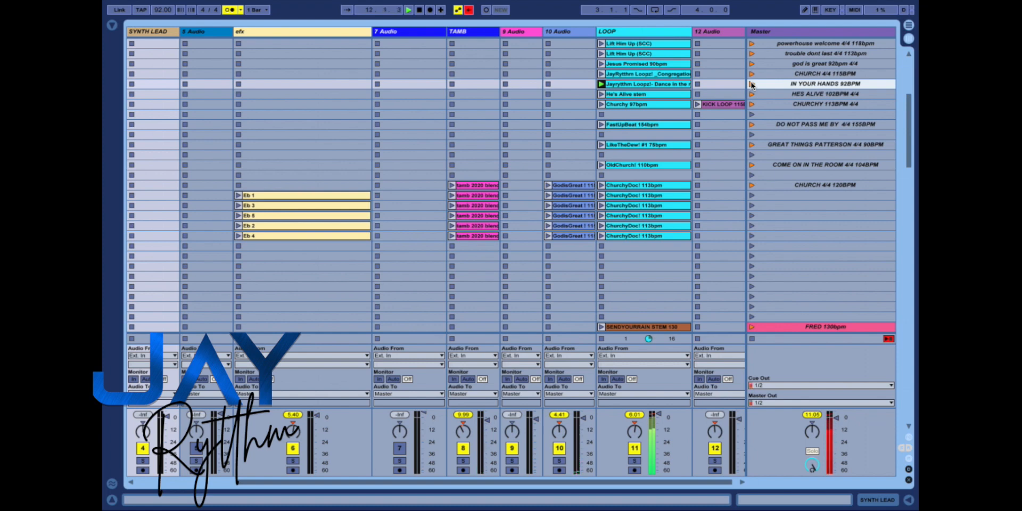
# Audition the i love you jesus 4/4 93bpm scene and the high praise 125bpm 4/4 scene.
pyautogui.scroll(3, 750, 84)
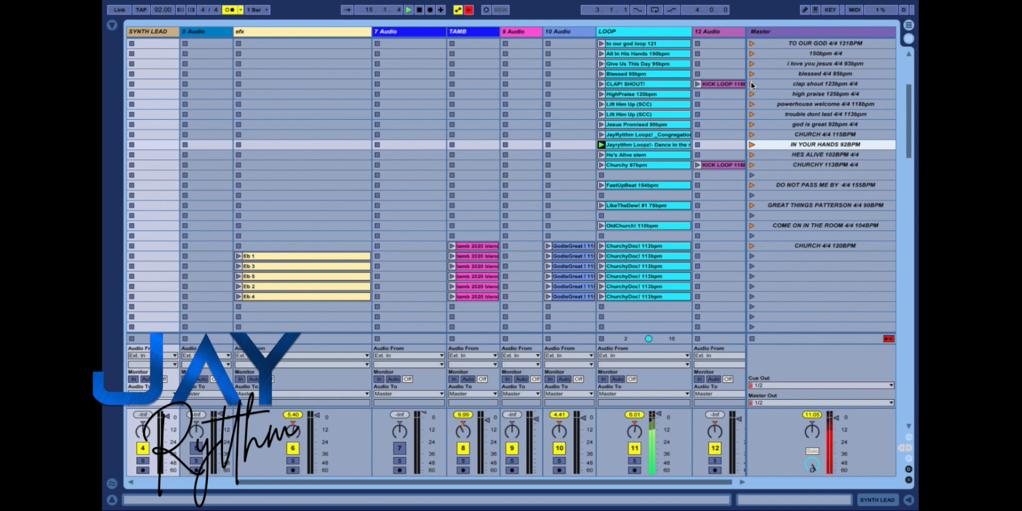
pyautogui.scroll(5, 751, 84)
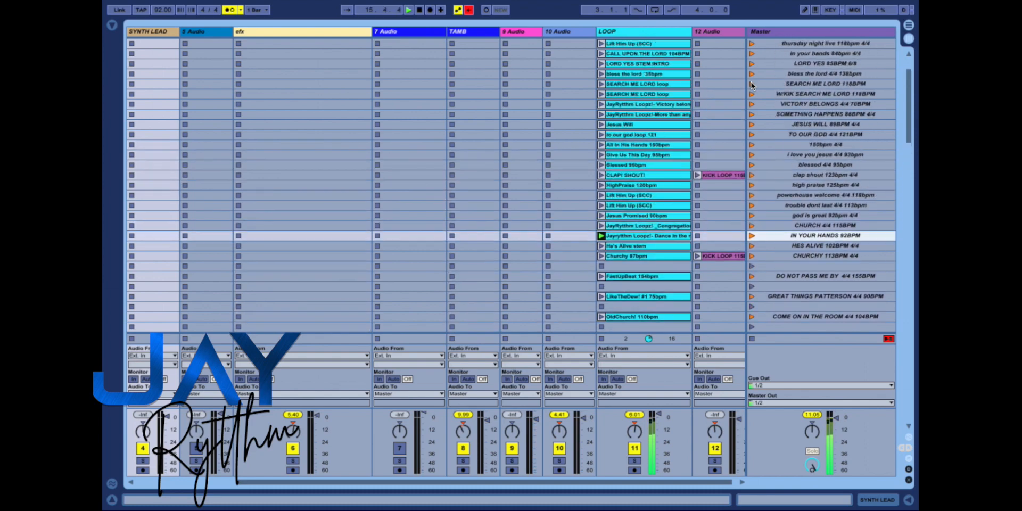
pyautogui.scroll(2, 750, 84)
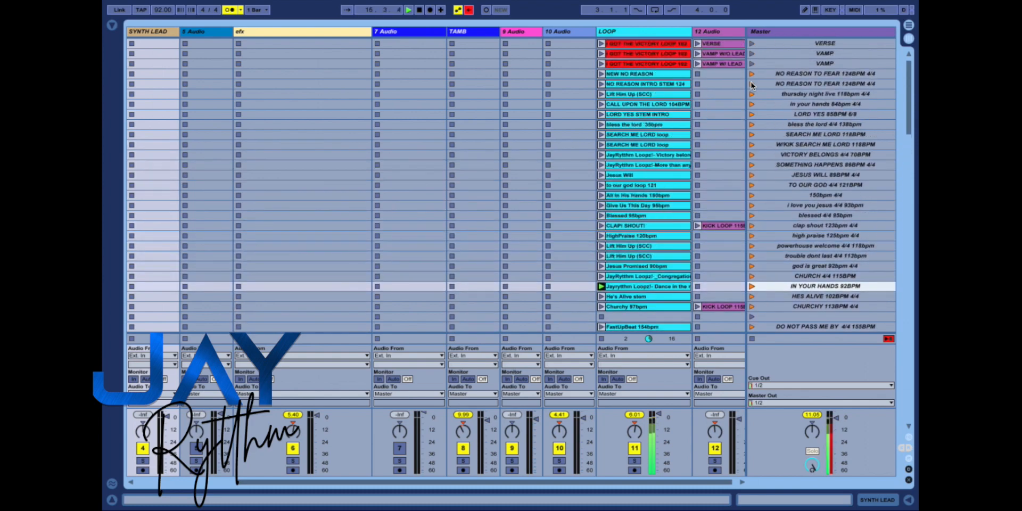
pyautogui.scroll(1, 751, 85)
pyautogui.scroll(-1, 751, 84)
pyautogui.scroll(-2, 751, 84)
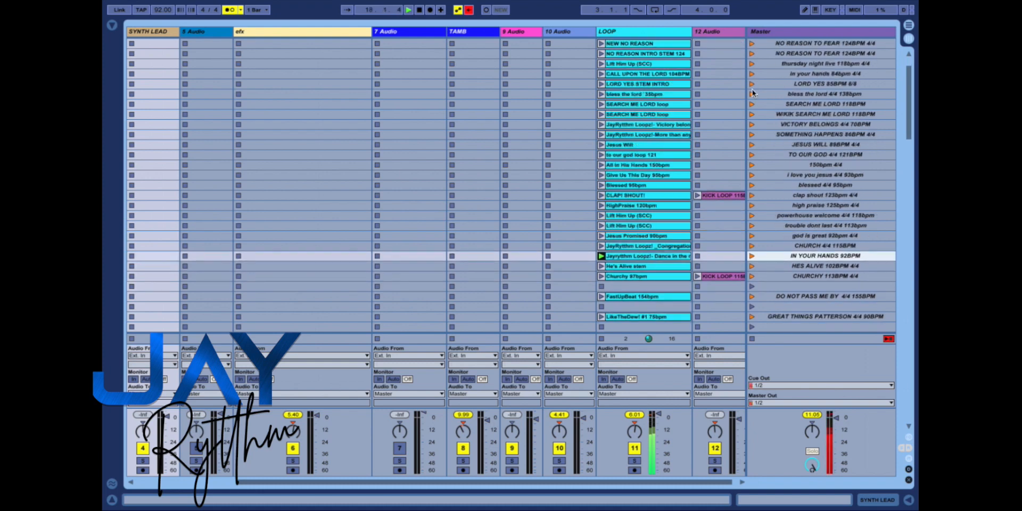
pyautogui.click(751, 172)
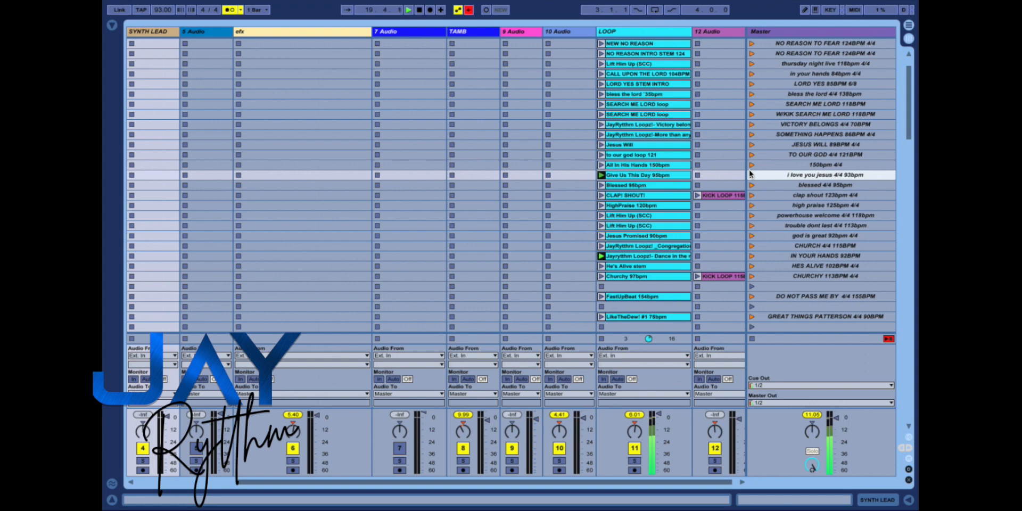
pyautogui.click(751, 206)
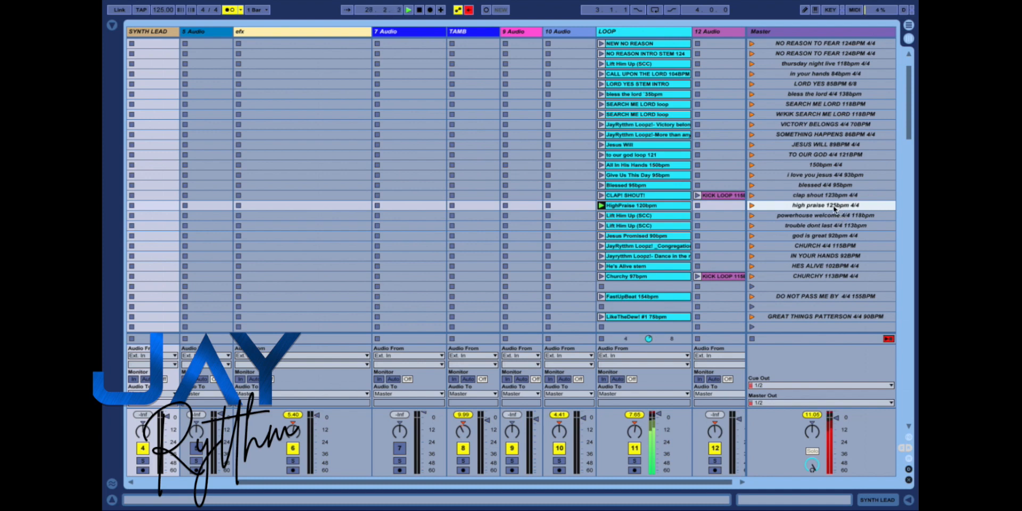
# Launch the LORD YES 85BPM 6/8, thursday night live 118bpm 4/4 and HES ALIVE 102BPM 4/4 scenes one after another.
pyautogui.click(752, 84)
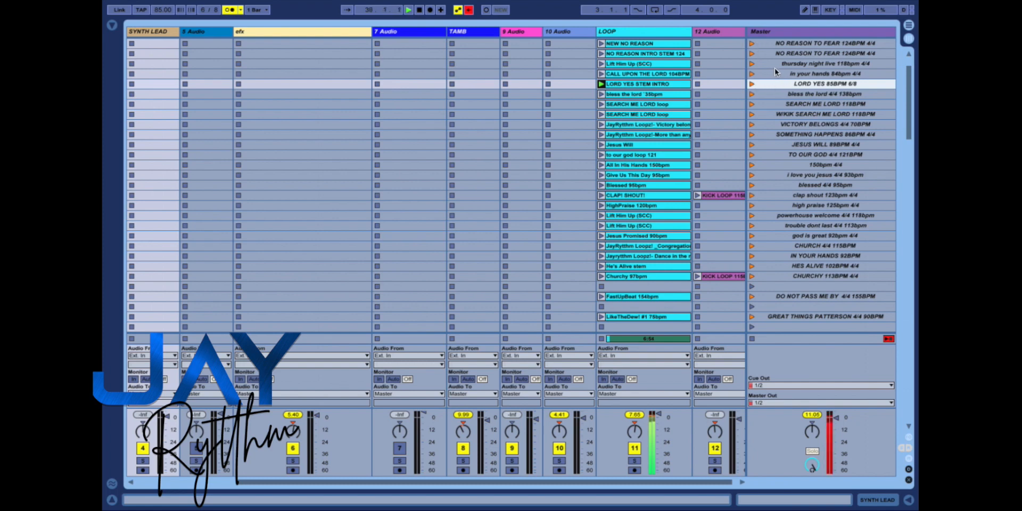
pyautogui.click(753, 64)
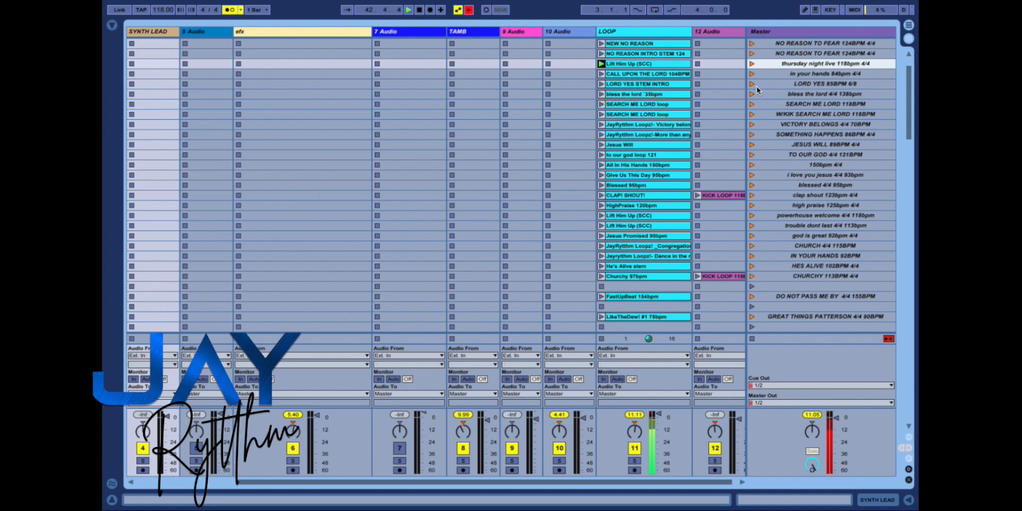
pyautogui.click(752, 266)
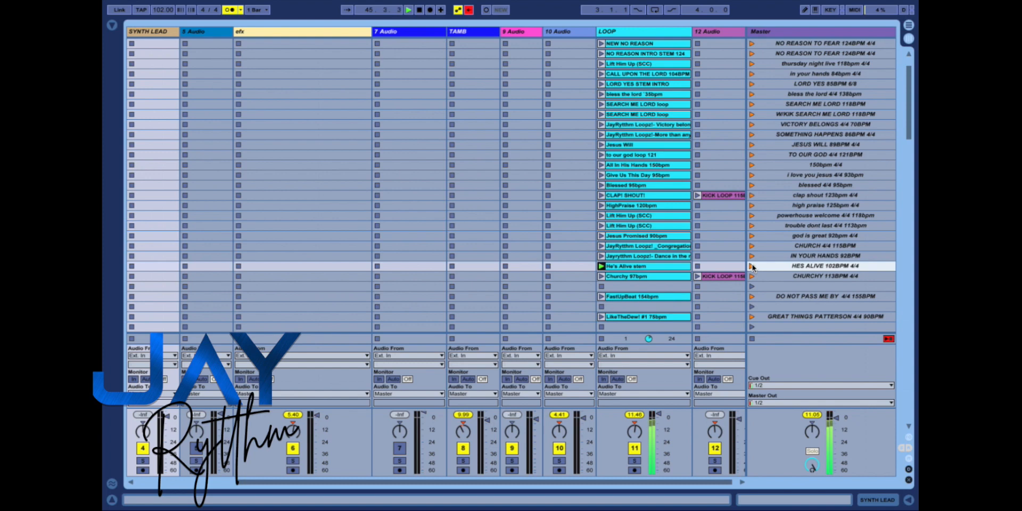
# Open the He's Alive stem clip and extend its loop to about 342 bars, stopping playback when done.
pyautogui.click(659, 268)
pyautogui.doubleClick(659, 268)
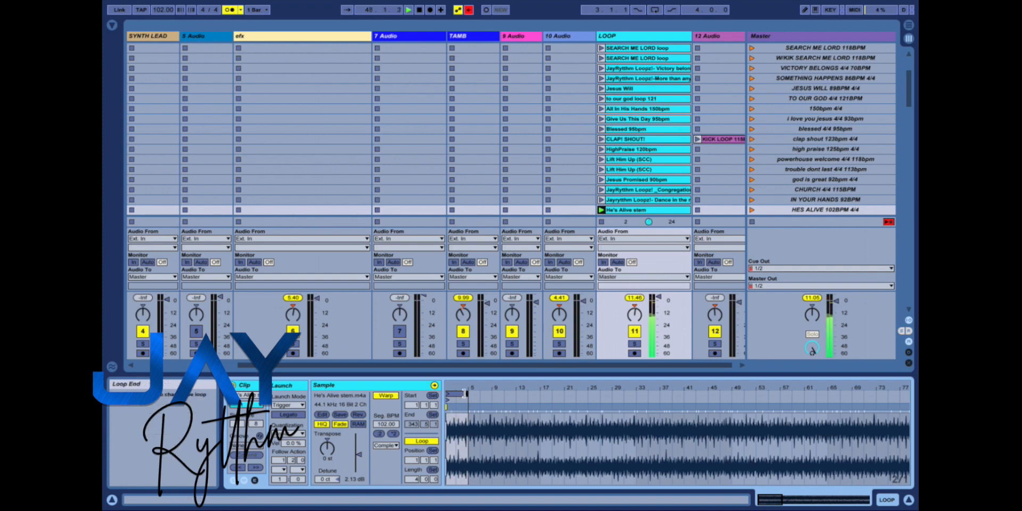
pyautogui.moveTo(468, 404)
pyautogui.mouseDown()
pyautogui.moveTo(916, 389)
pyautogui.moveTo(917, 408)
pyautogui.mouseUp()
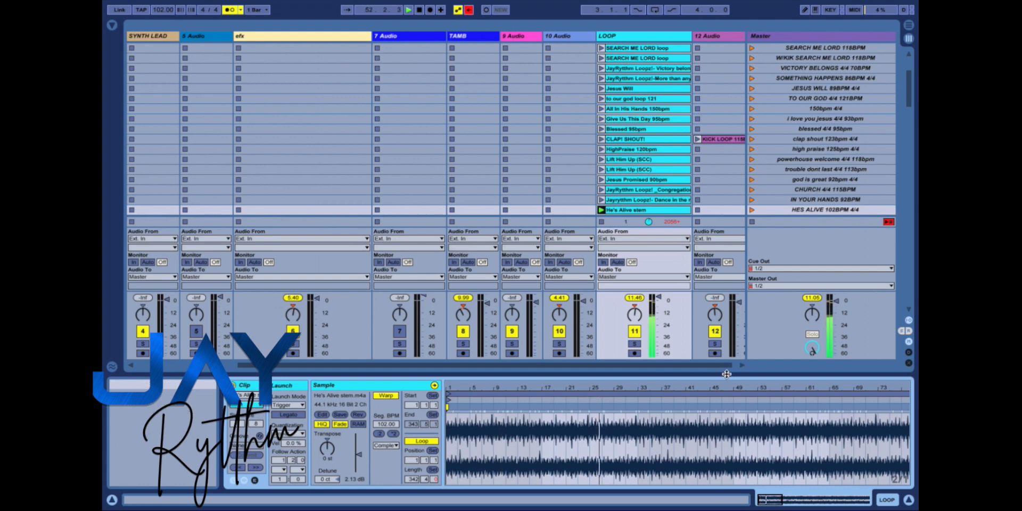
pyautogui.press('space')
pyautogui.scroll(-4, 769, 162)
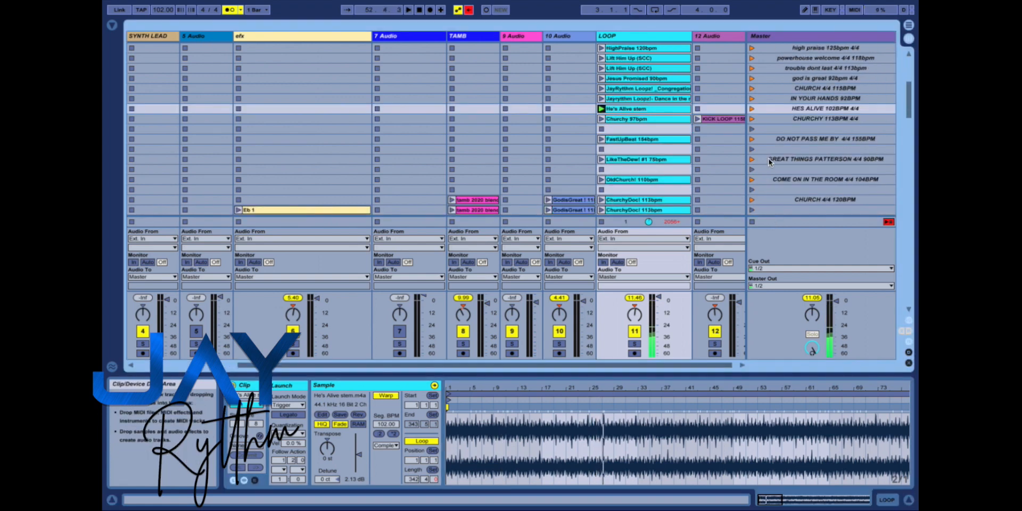
pyautogui.scroll(2, 769, 162)
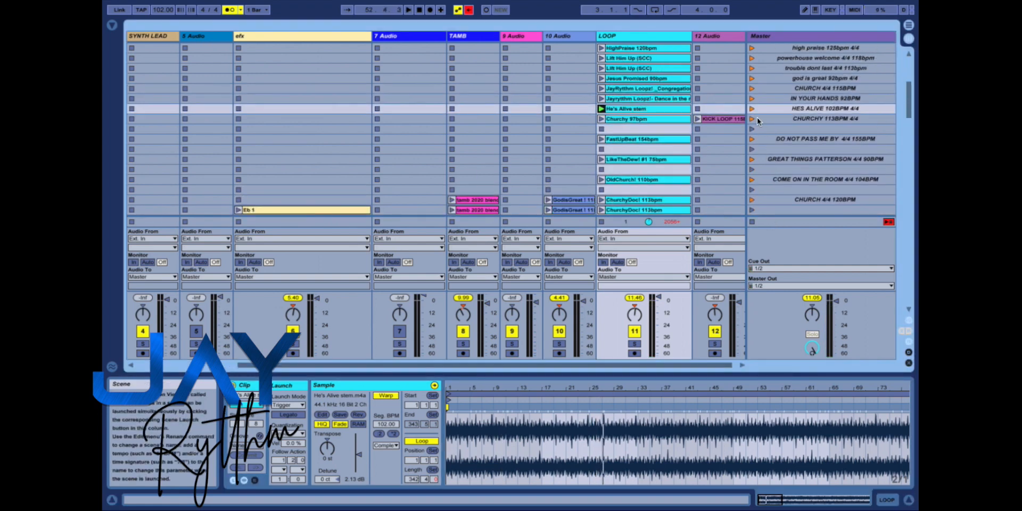
# Launch the CHURCH 4/4 115BPM scene and switch playback to the VOLUME 1 157bpm 4/4 scene.
pyautogui.click(752, 89)
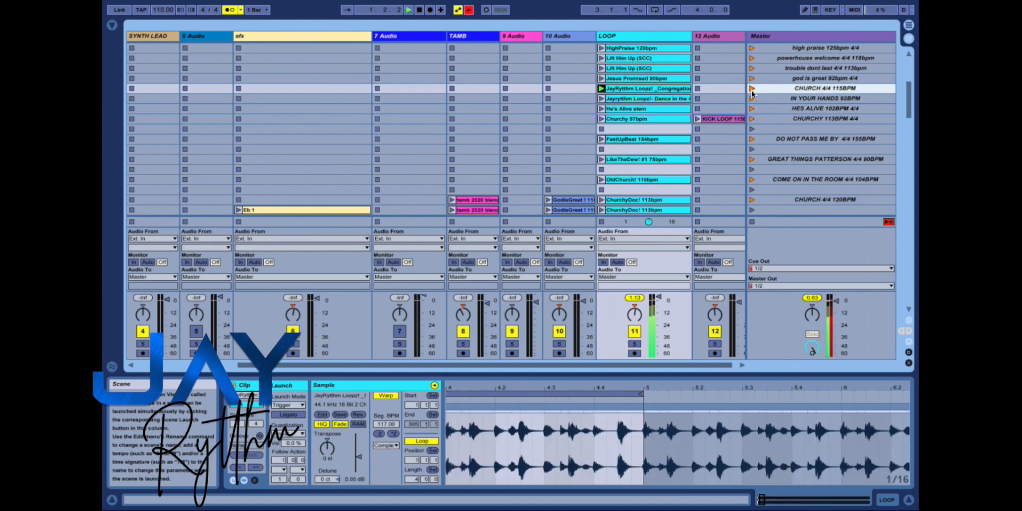
pyautogui.click(752, 78)
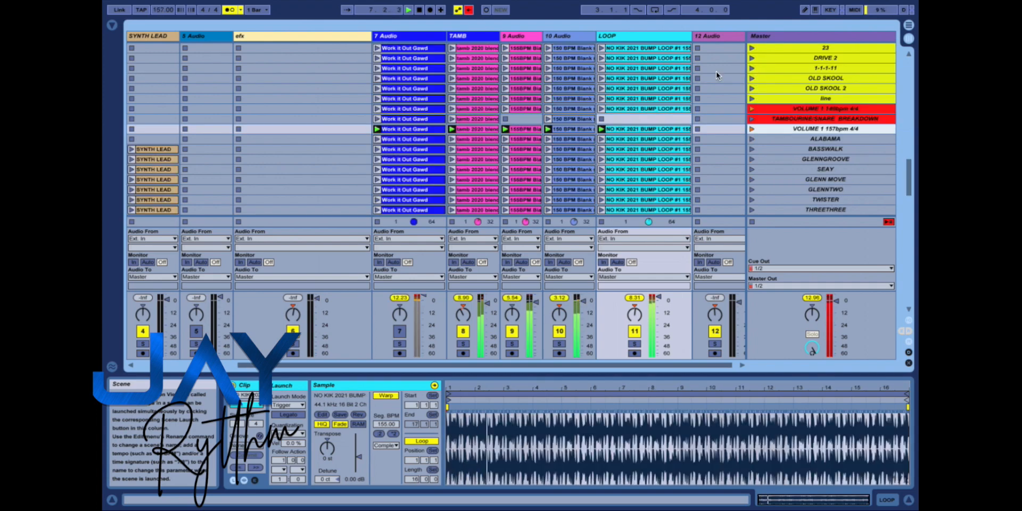
# Activate the 7 Audio track so its Work it Out Gawd clip is heard in the mix.
pyautogui.click(398, 331)
pyautogui.click(398, 331)
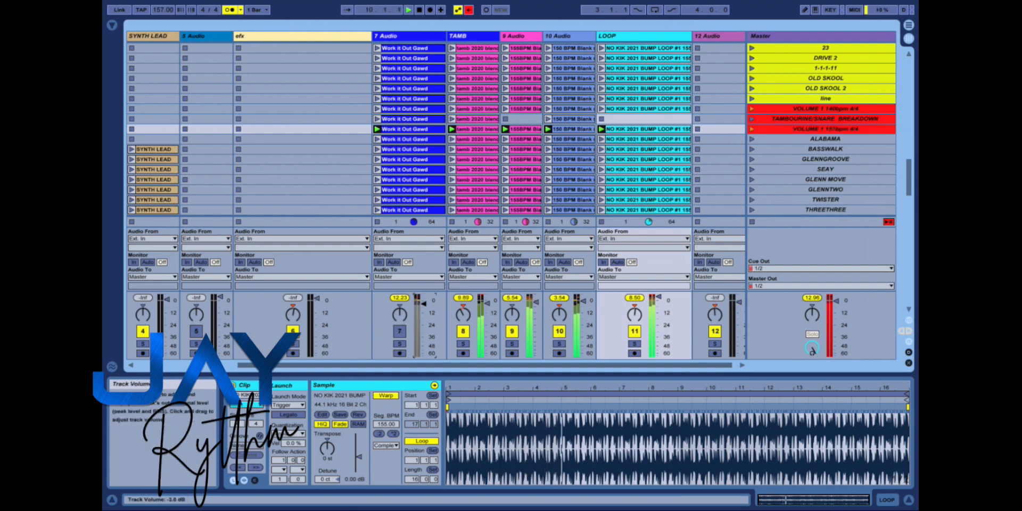
pyautogui.click(399, 331)
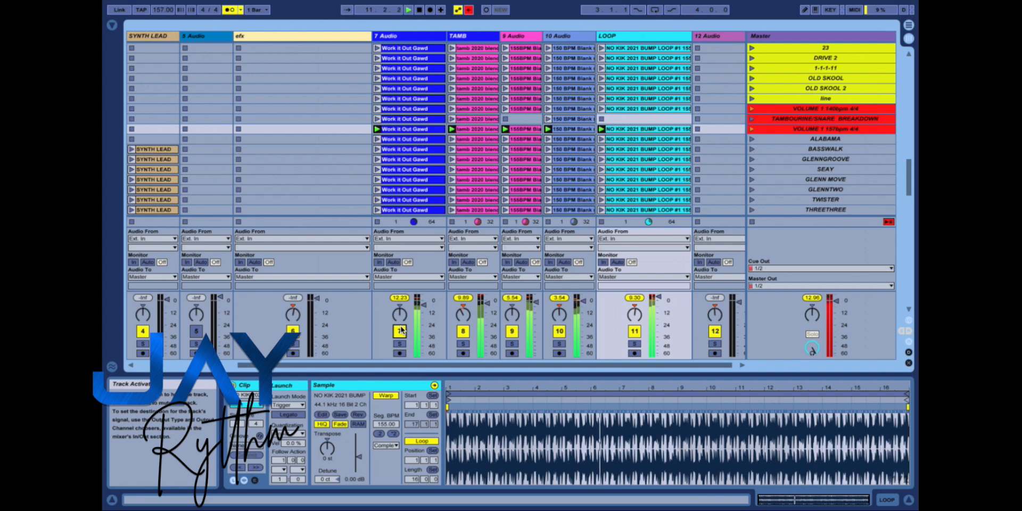
# Launch the STRETCH, DRIVE and GUITAR GROOVE scenes one after another during playback.
pyautogui.press('s')
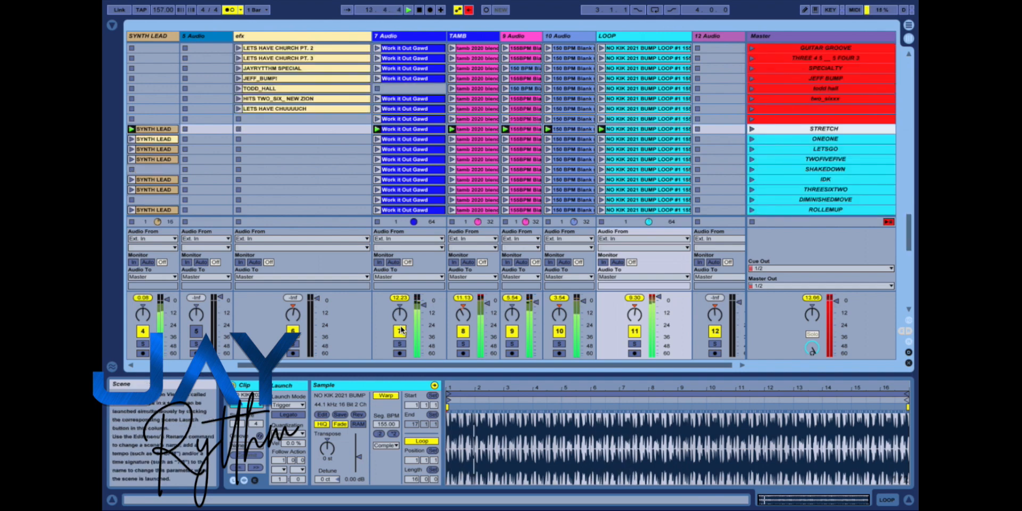
pyautogui.press('g')
pyautogui.press('j')
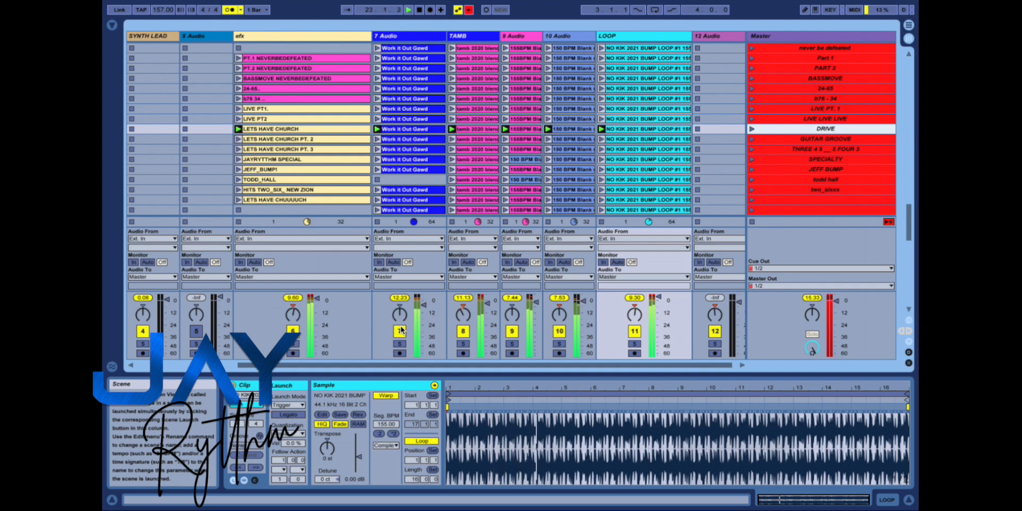
pyautogui.press('Down')
pyautogui.press('Return')
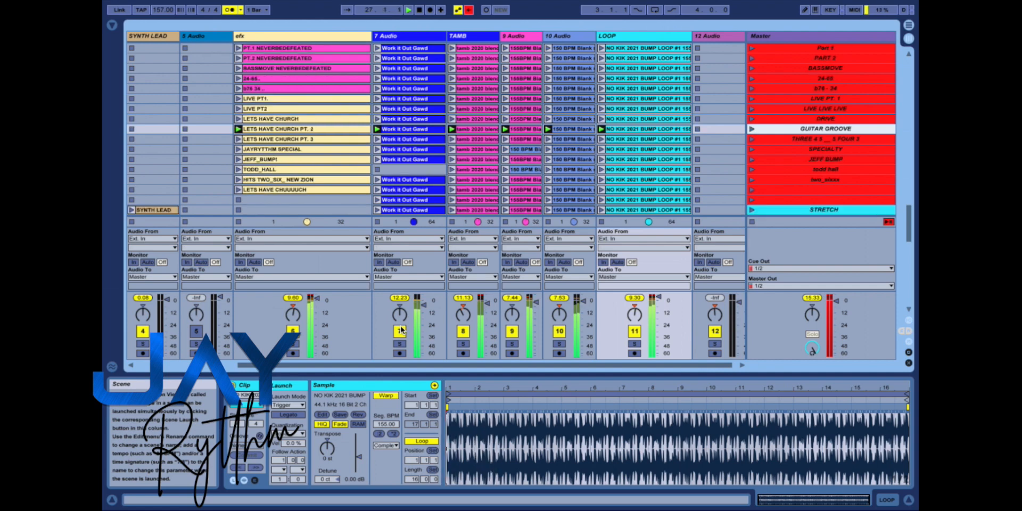
# Move back up the scene list from GUITAR GROOVE and launch the 24-65 scene.
pyautogui.press('Up')
pyautogui.press('Up')
pyautogui.press('Up')
pyautogui.press('Up')
pyautogui.press('Up')
pyautogui.press('Return')
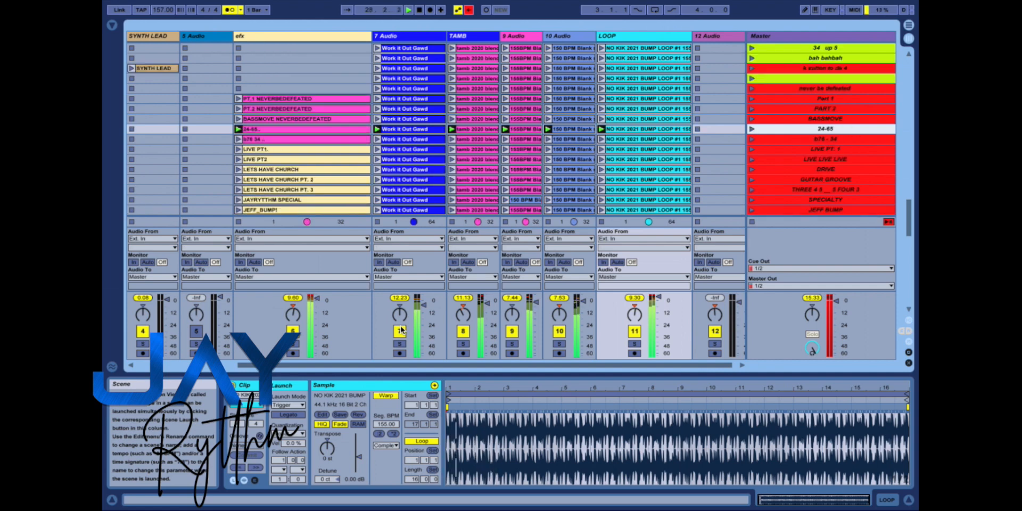
# Trigger the 1111111, FILLERS and STRETCH scenes in turn, ending on the scene directly above 2020 HUMP 1.
pyautogui.press('1')
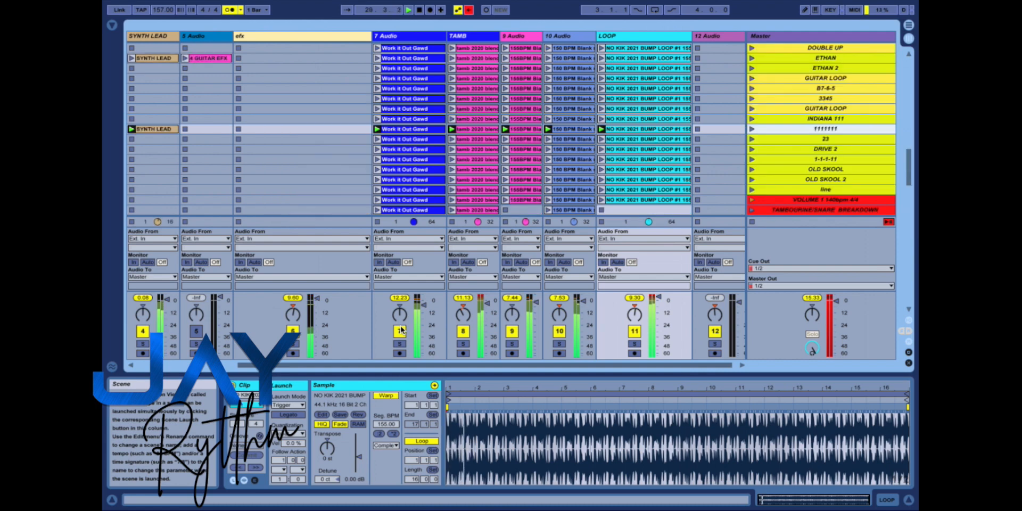
pyautogui.press('2')
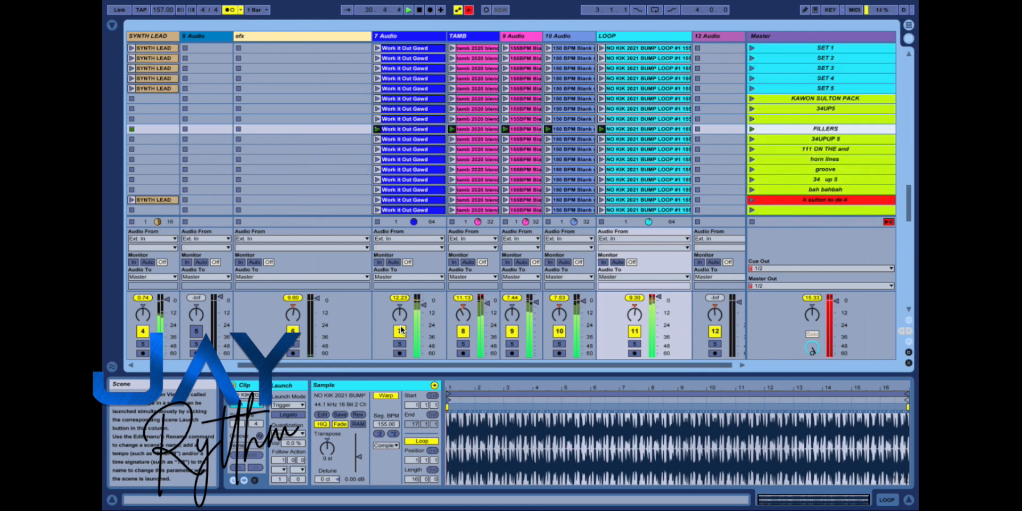
pyautogui.press('3')
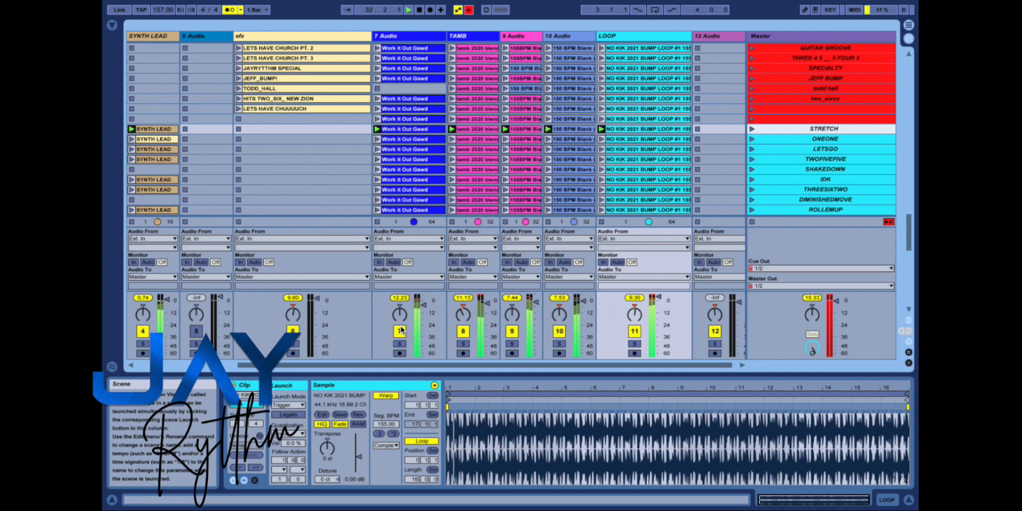
pyautogui.press('4')
pyautogui.press('5')
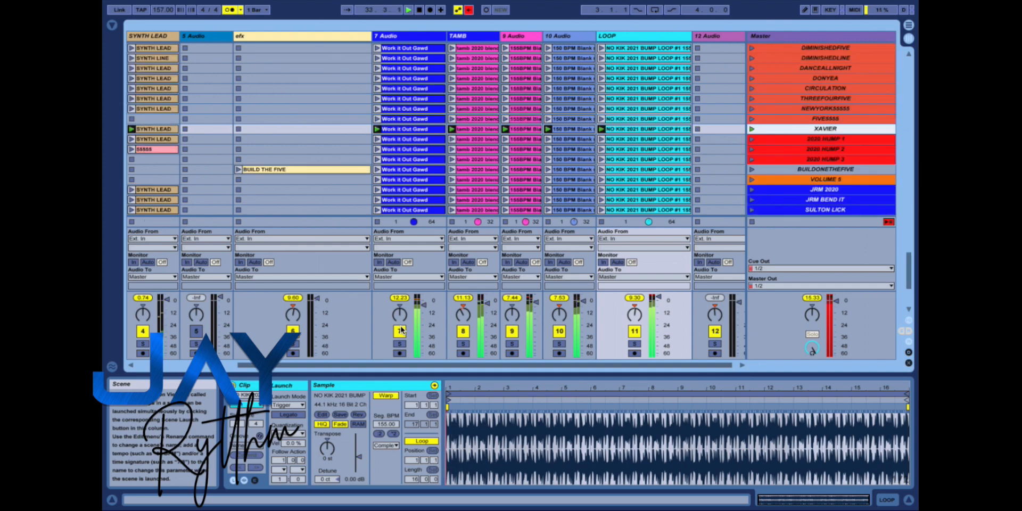
# Trigger the unnamed scene holding the LETS HAVE CHUUUUCH clip, followed by the BUILDONETHEFIVE and NY SPIN scenes.
pyautogui.press('6')
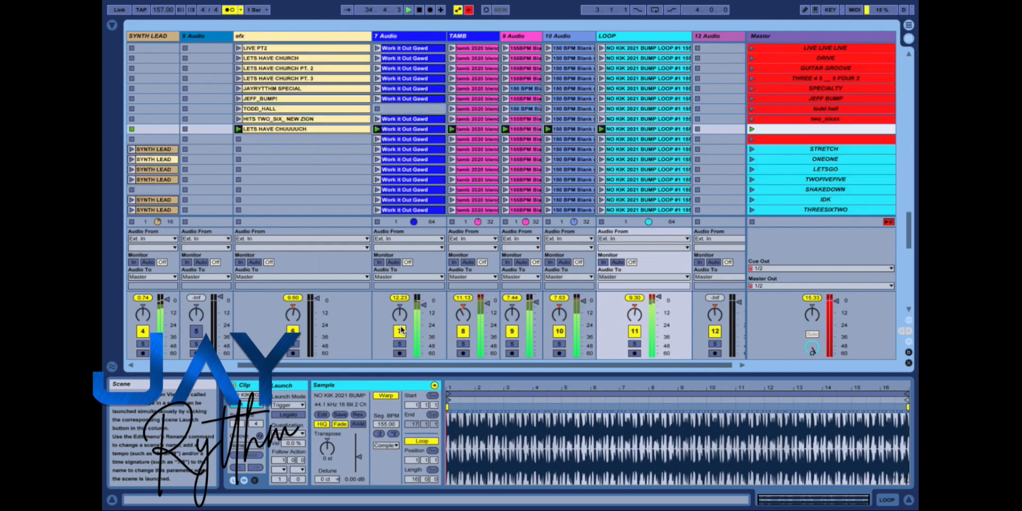
pyautogui.press('7')
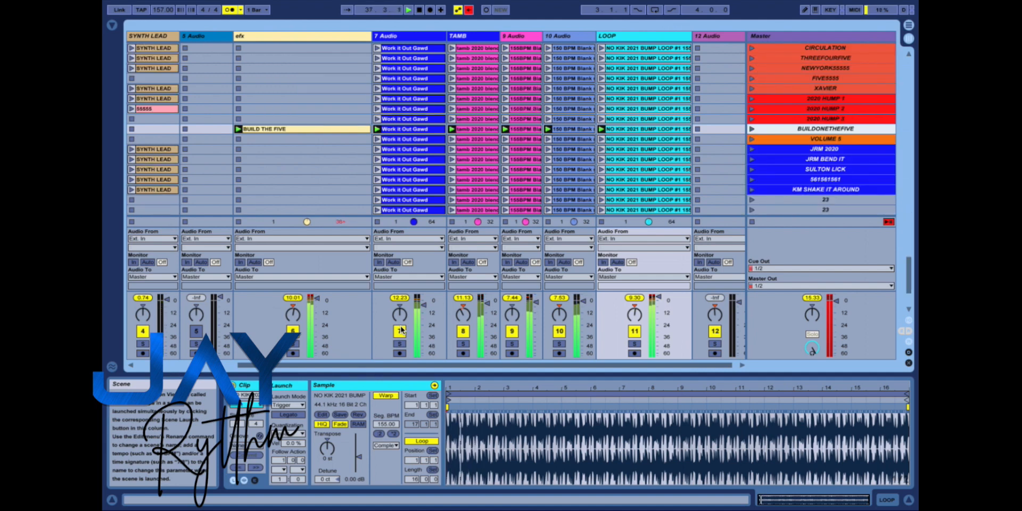
pyautogui.press('8')
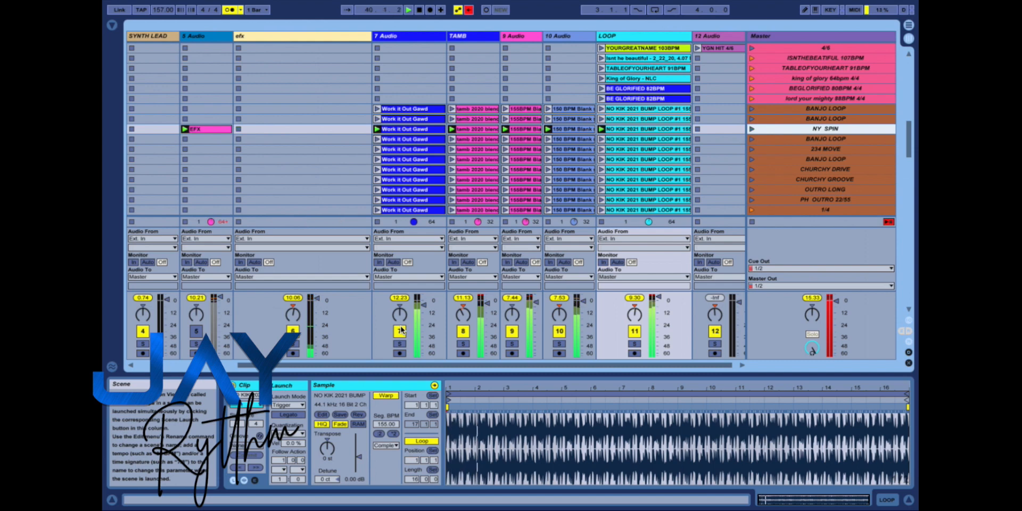
# Trigger the TAMBOURINE/SNARE BREAKDOWN, Part 1 and STOMPONDADEVIL scenes in turn, stopping playback when done.
pyautogui.press('t')
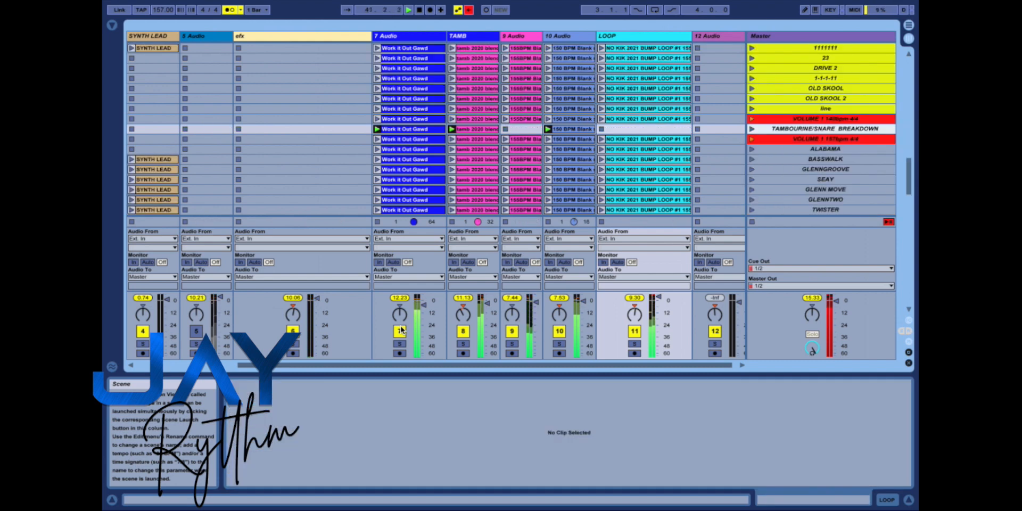
pyautogui.press('p')
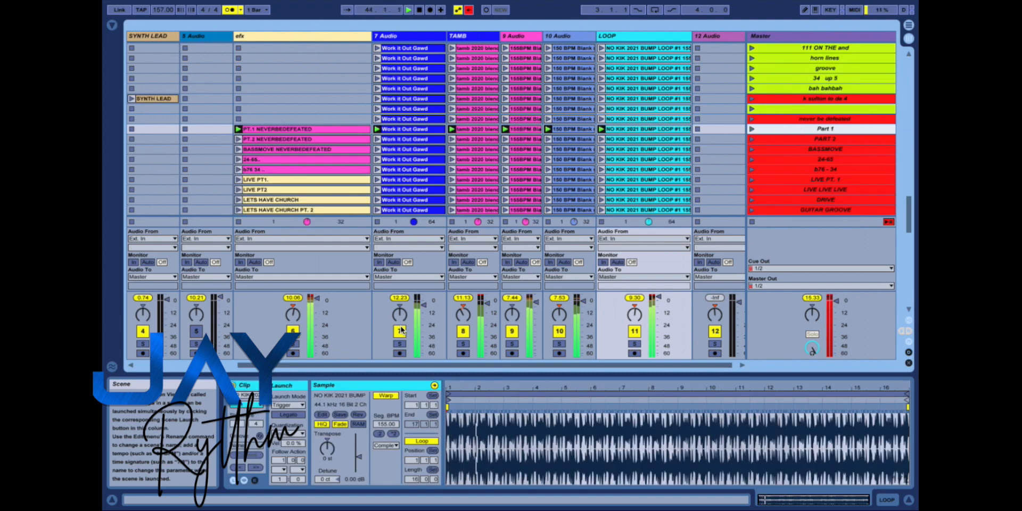
pyautogui.press('2')
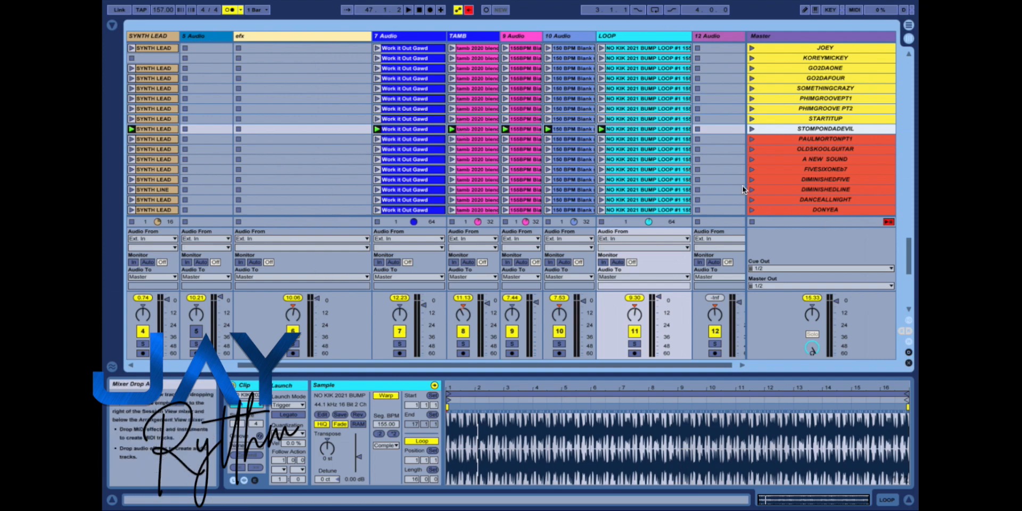
pyautogui.scroll(10, 741, 187)
pyautogui.scroll(15, 740, 189)
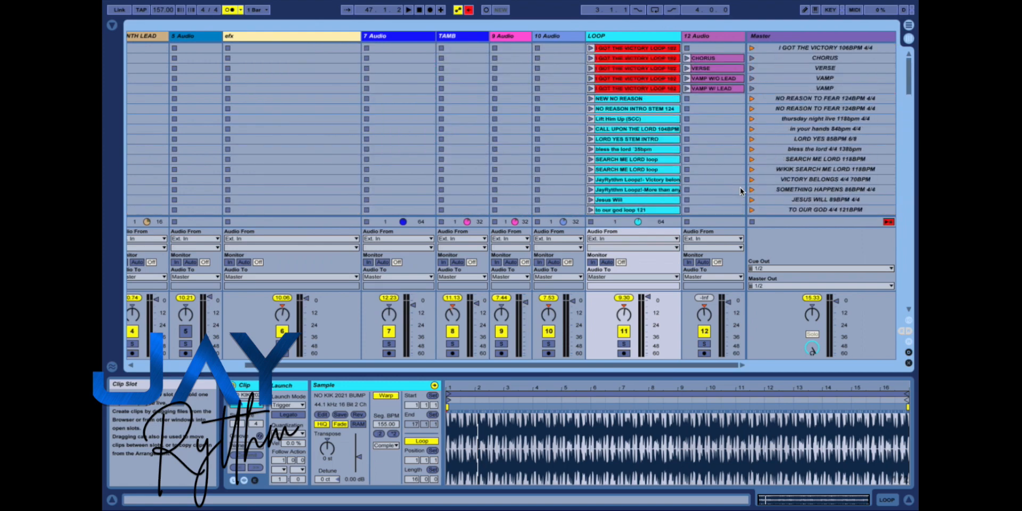
pyautogui.scroll(-15, 740, 188)
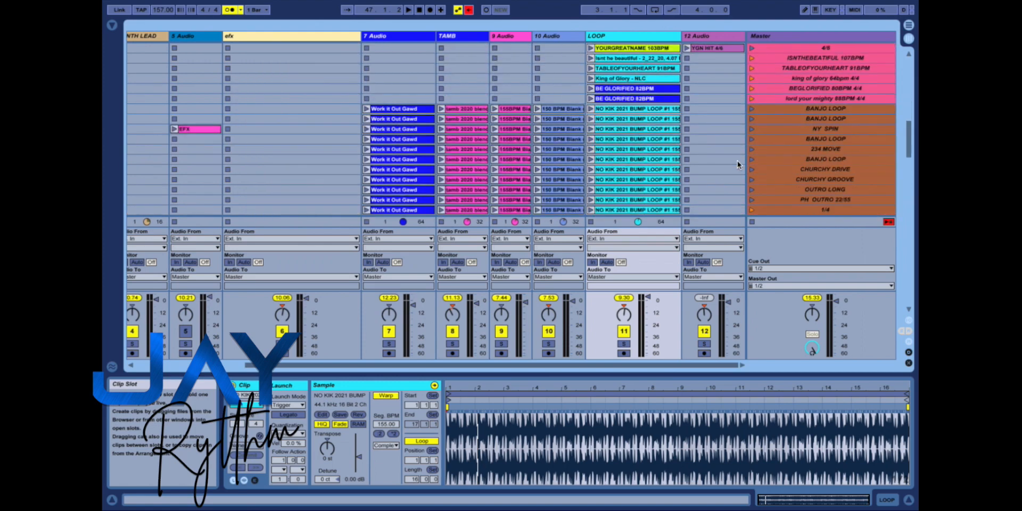
pyautogui.scroll(5, 737, 161)
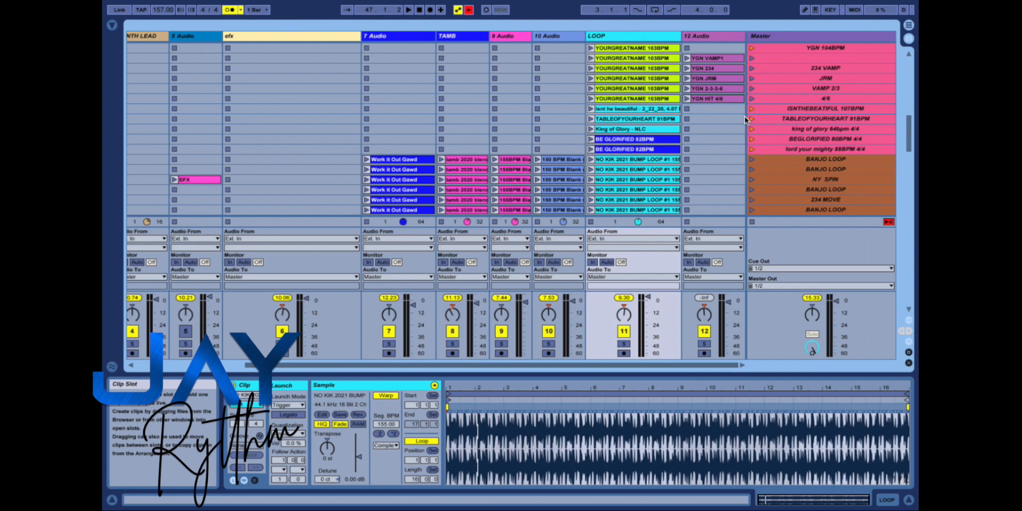
pyautogui.moveTo(776, 4)
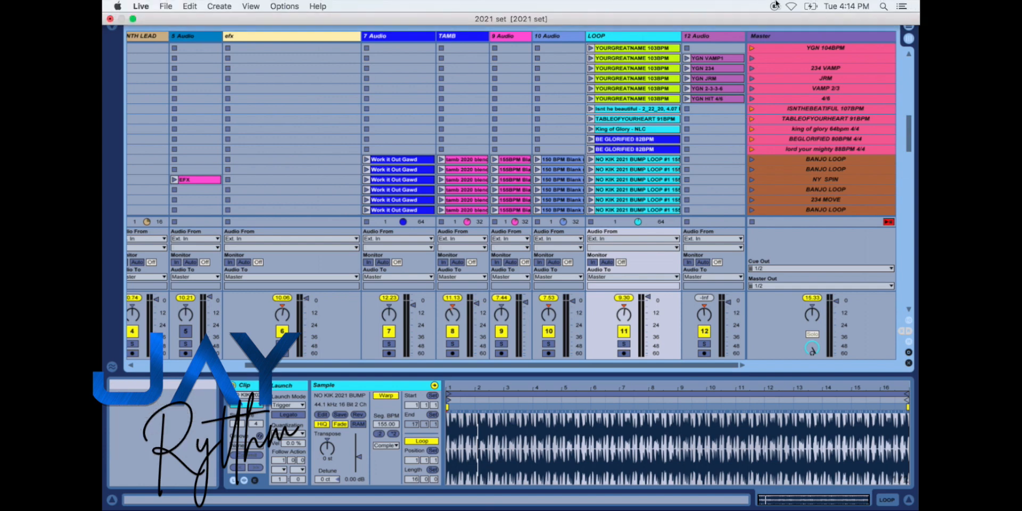